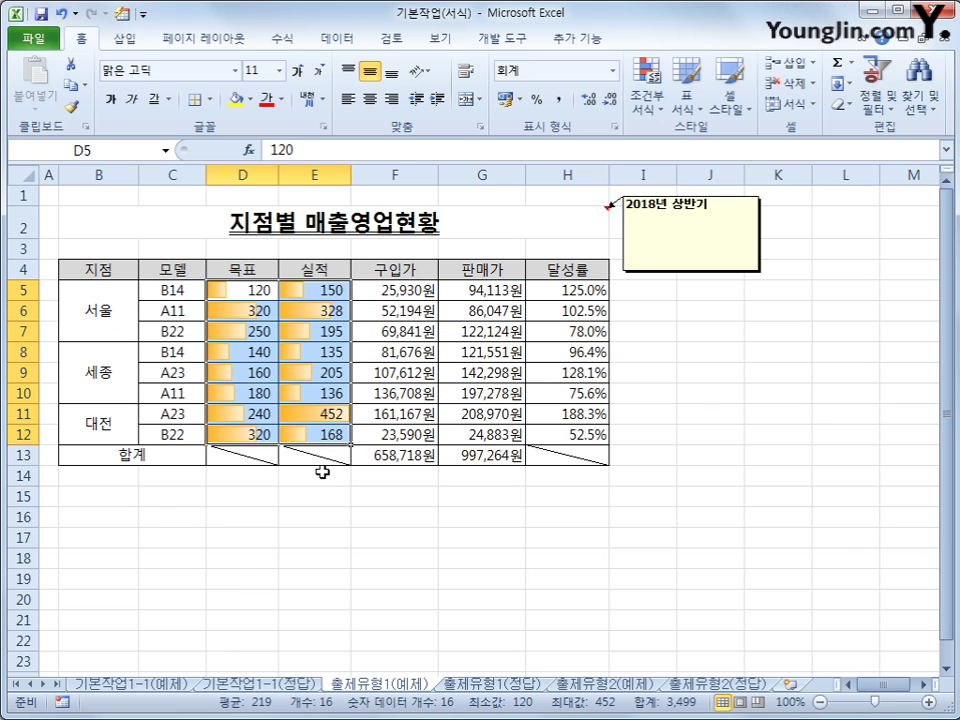
- Compare with the 출제유형1(정답) sheet and edit the data bar rule on D5:E12 in 출제유형1(예제) to show bars only
click(487, 685)
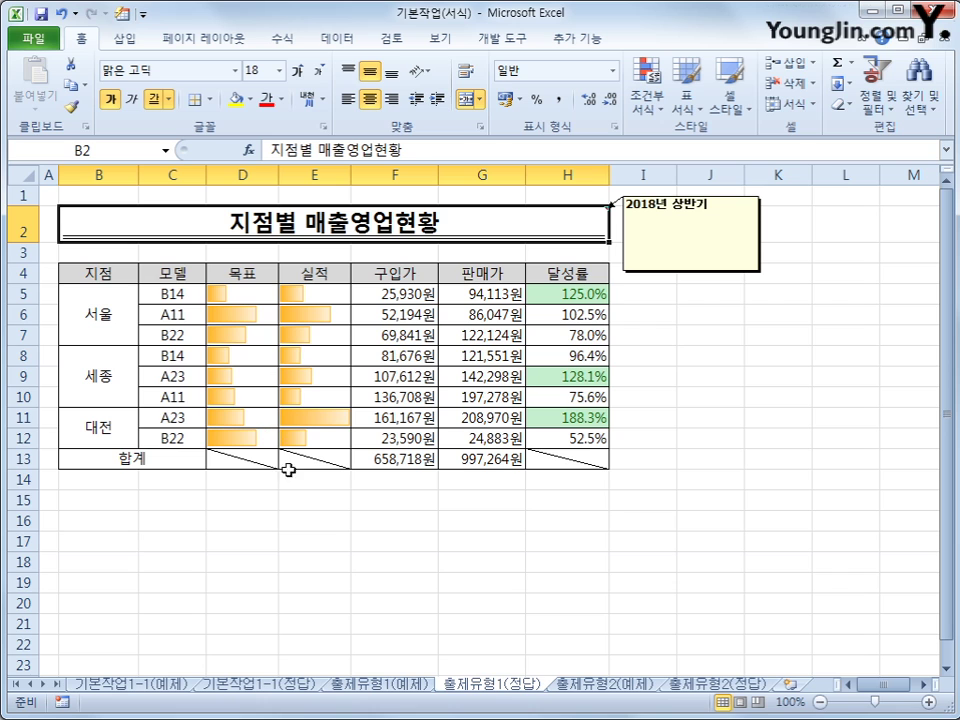
click(370, 686)
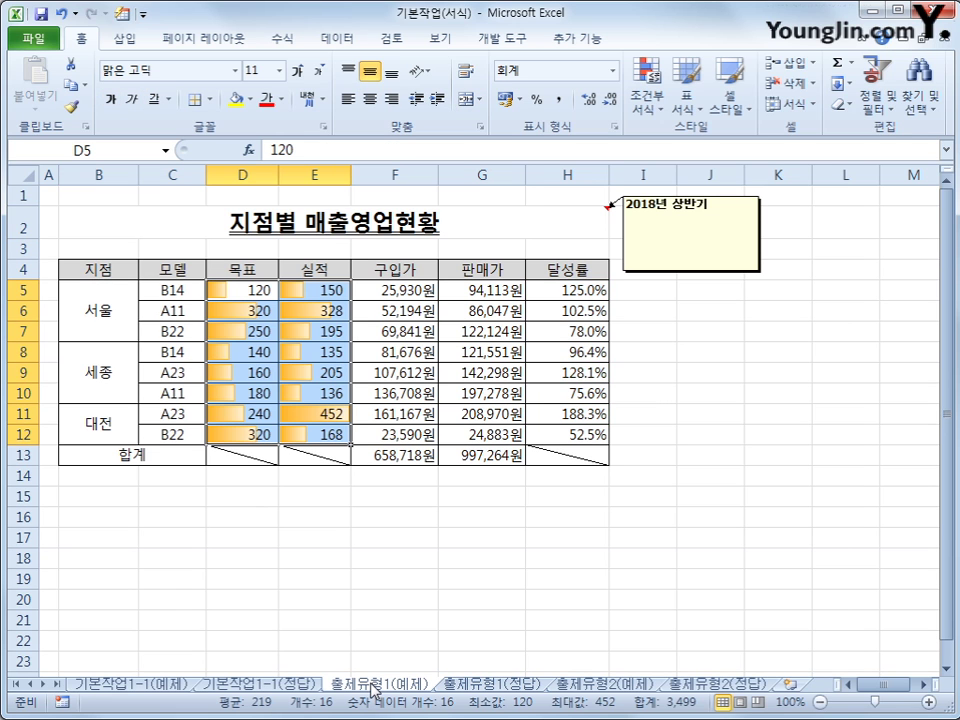
click(655, 100)
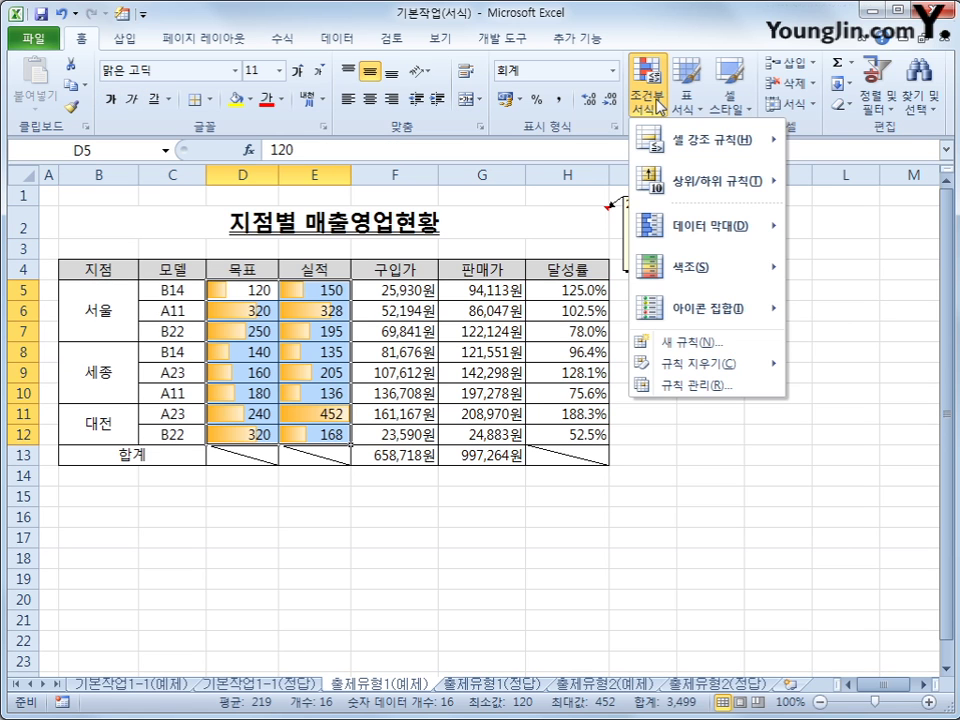
click(690, 386)
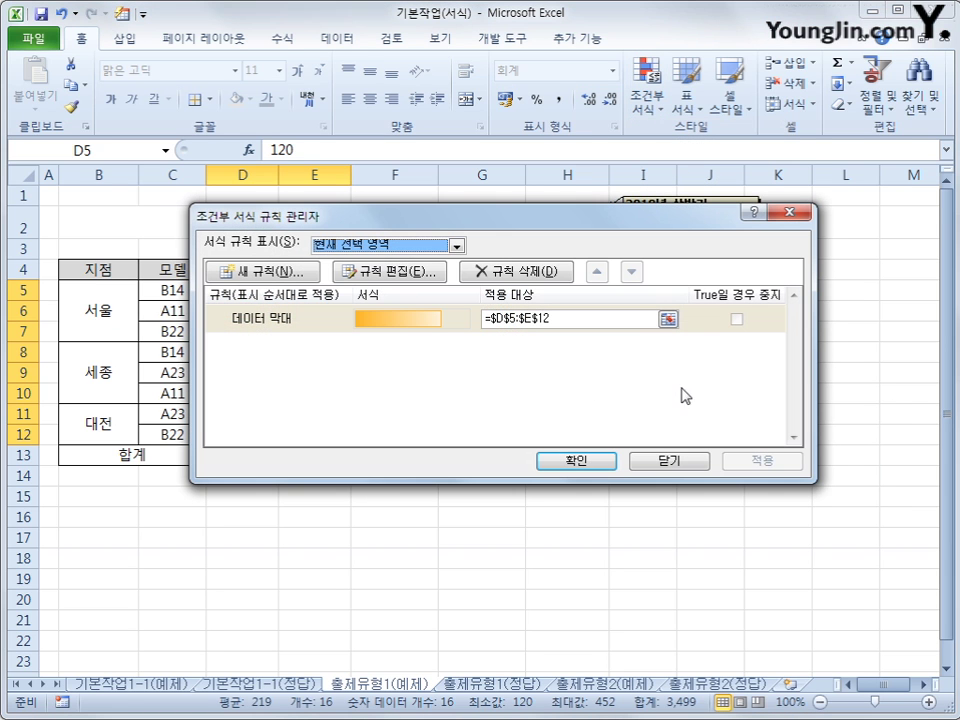
click(400, 328)
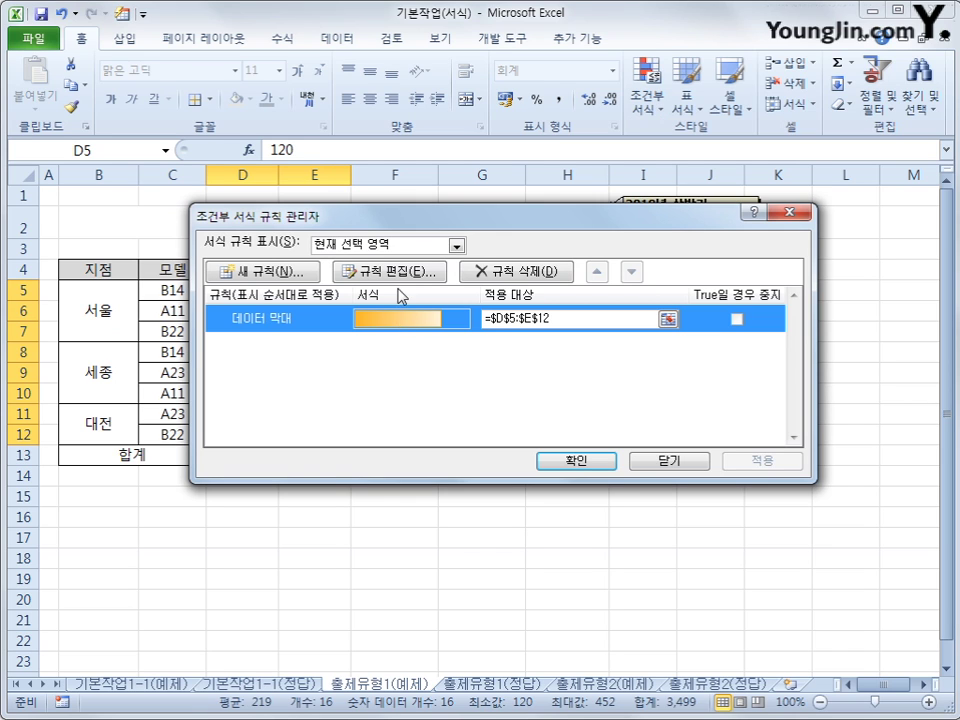
click(400, 278)
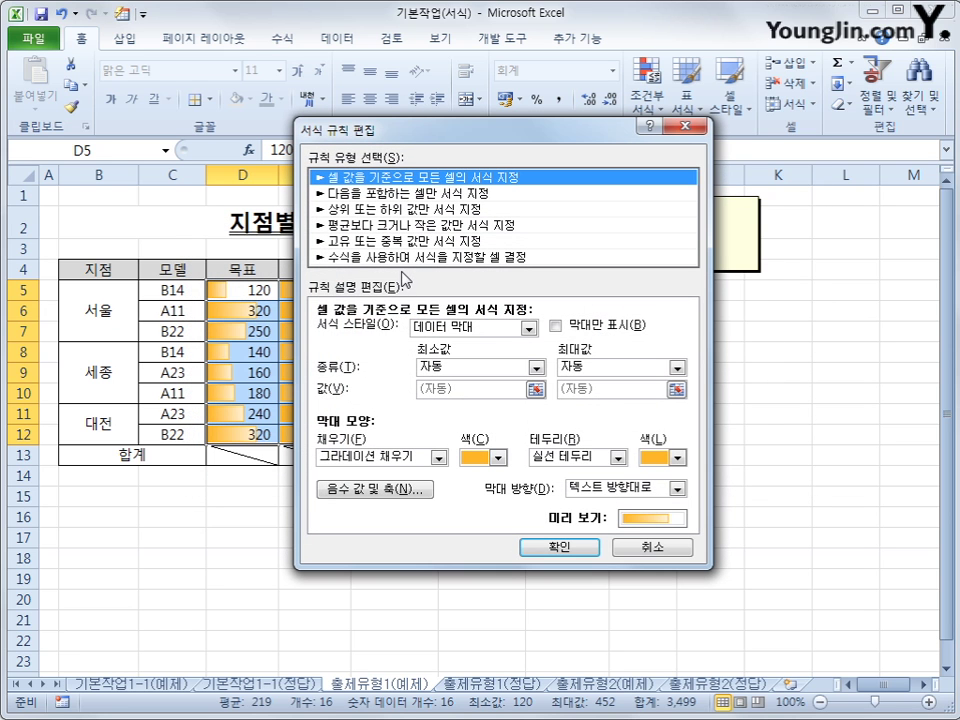
click(556, 326)
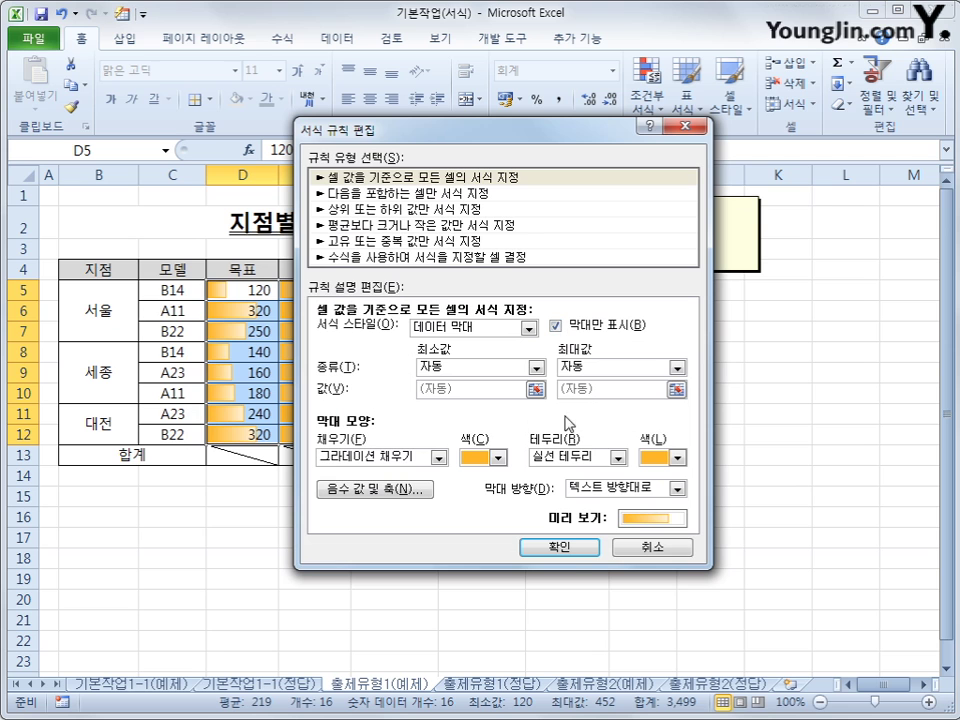
click(573, 550)
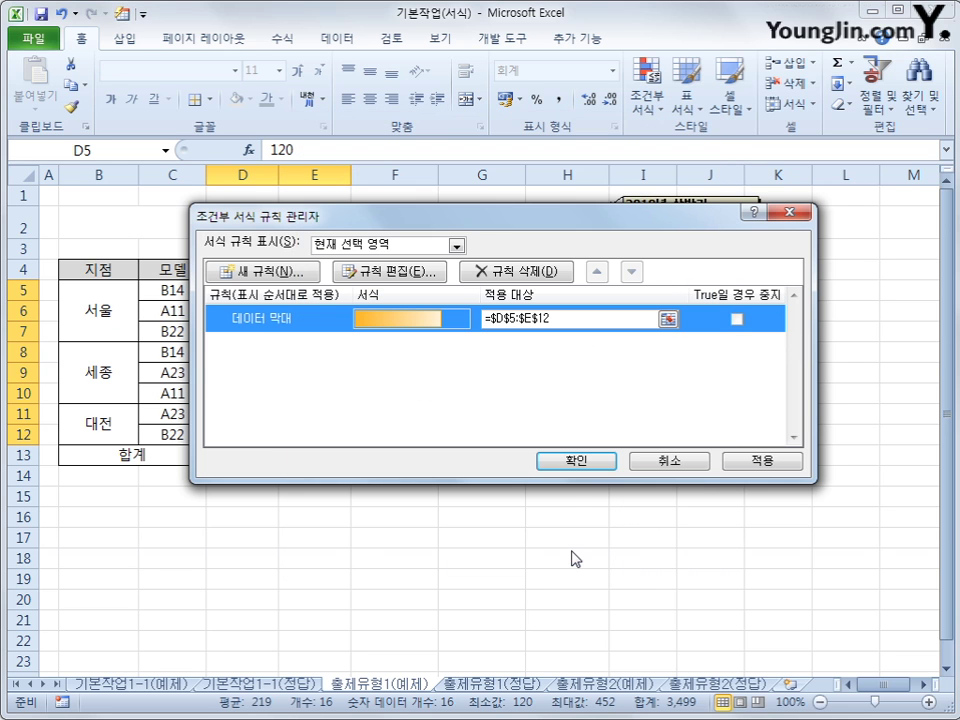
click(593, 461)
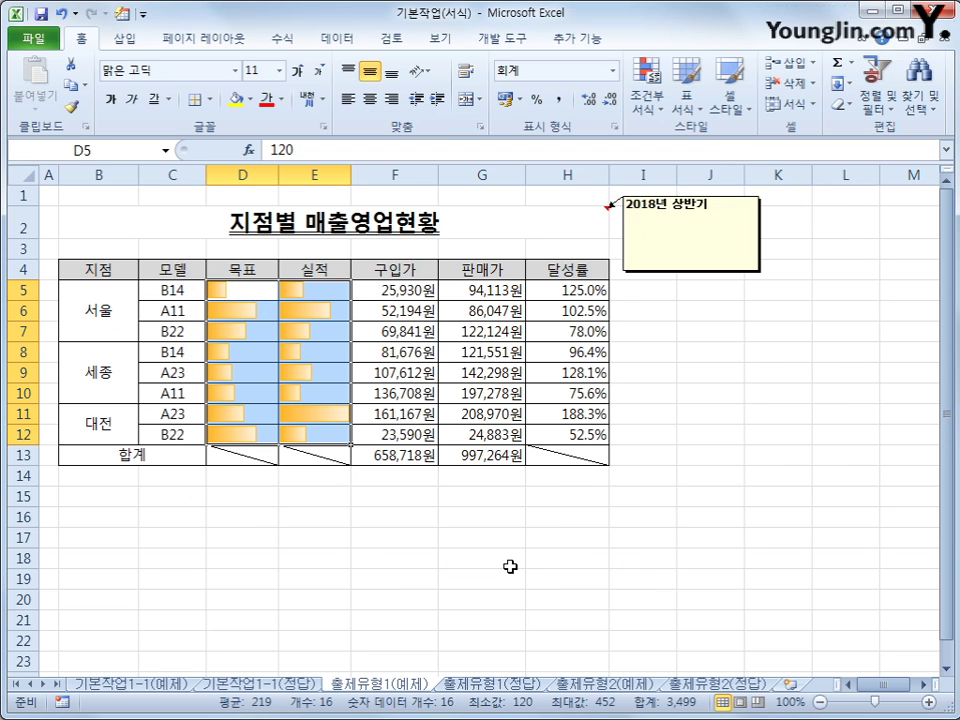
click(334, 436)
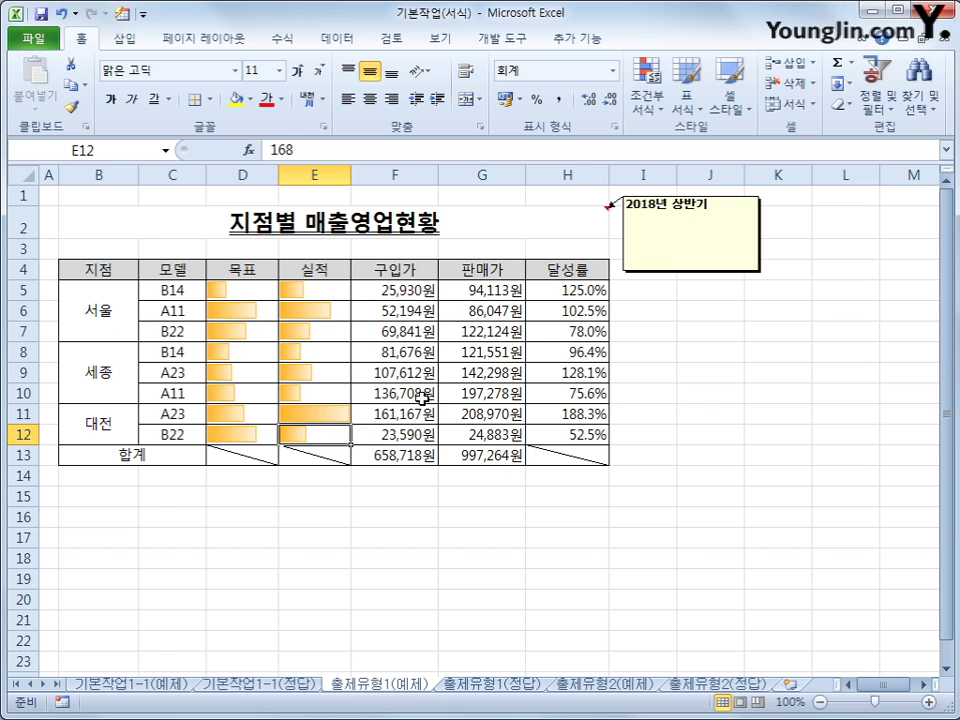
- Apply a top 3 items rule to G5:H12 with the format 진한 녹색 텍스트가 있는 녹색 채우기
drag(499, 289, 571, 434)
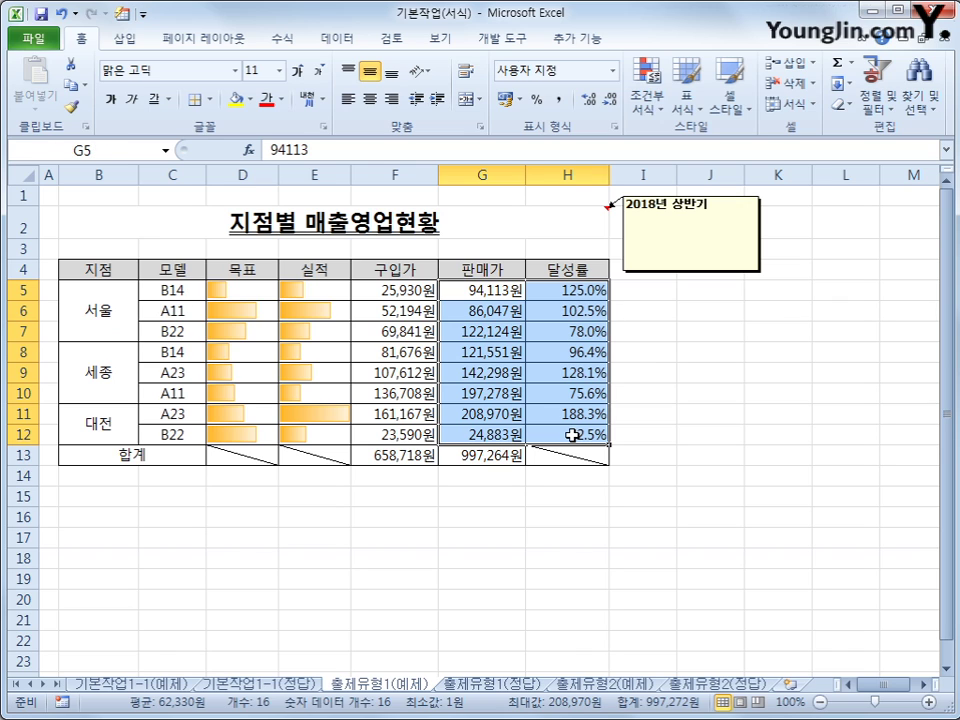
click(646, 88)
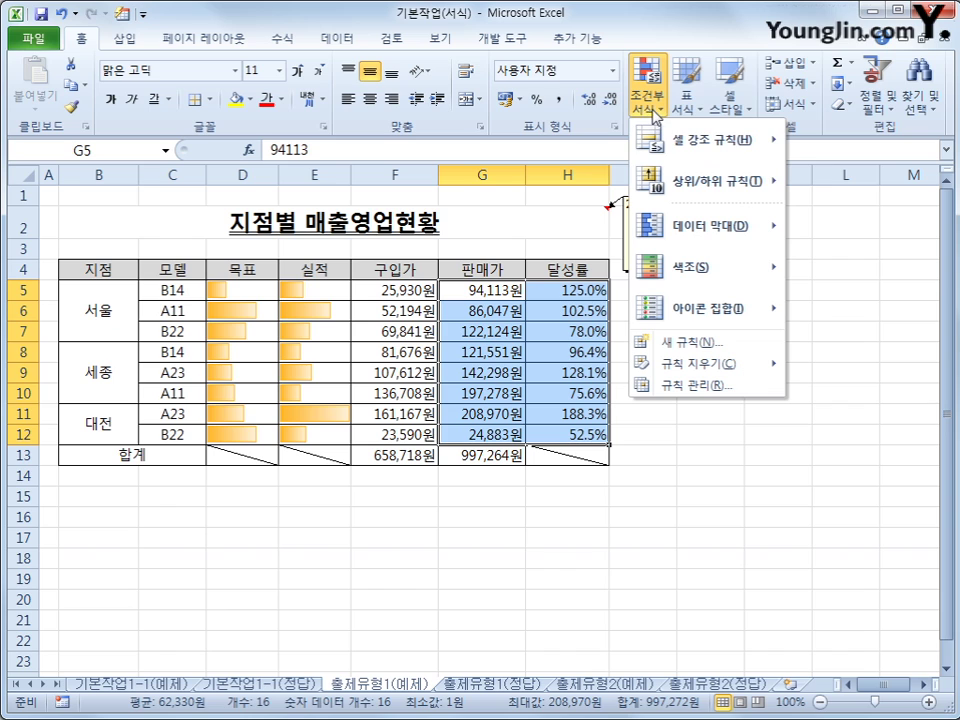
mouse_move(722, 192)
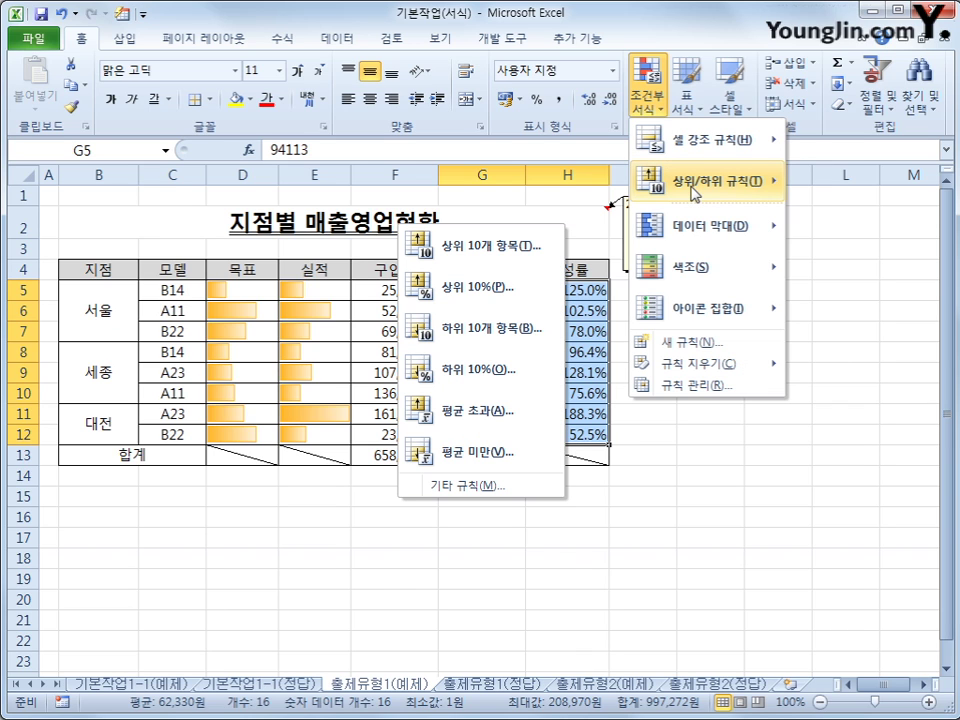
click(545, 250)
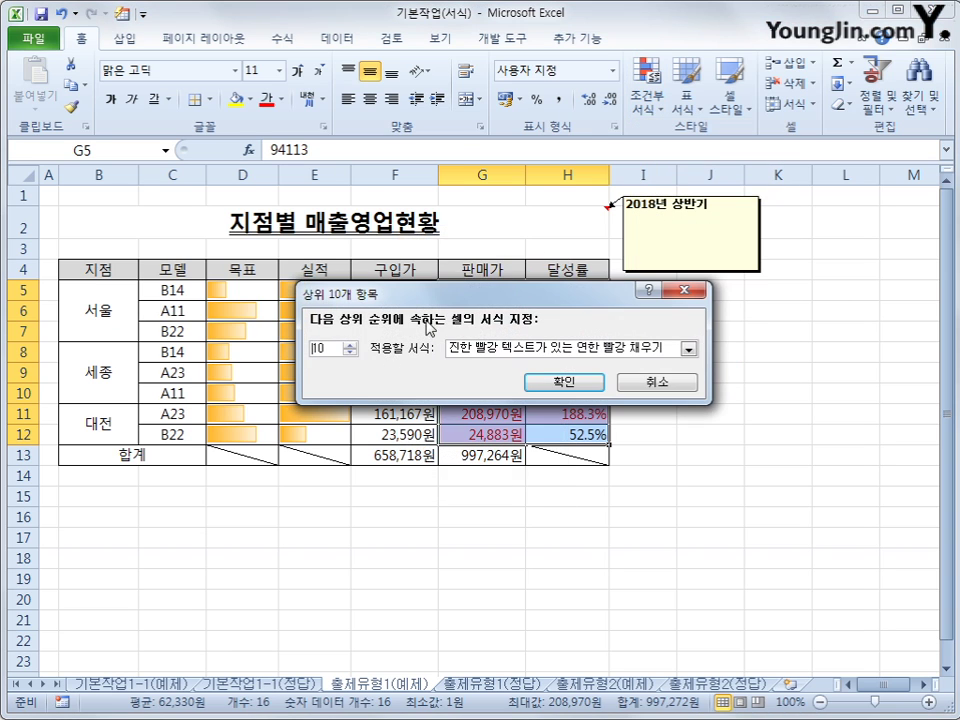
double_click(331, 351)
text(3)
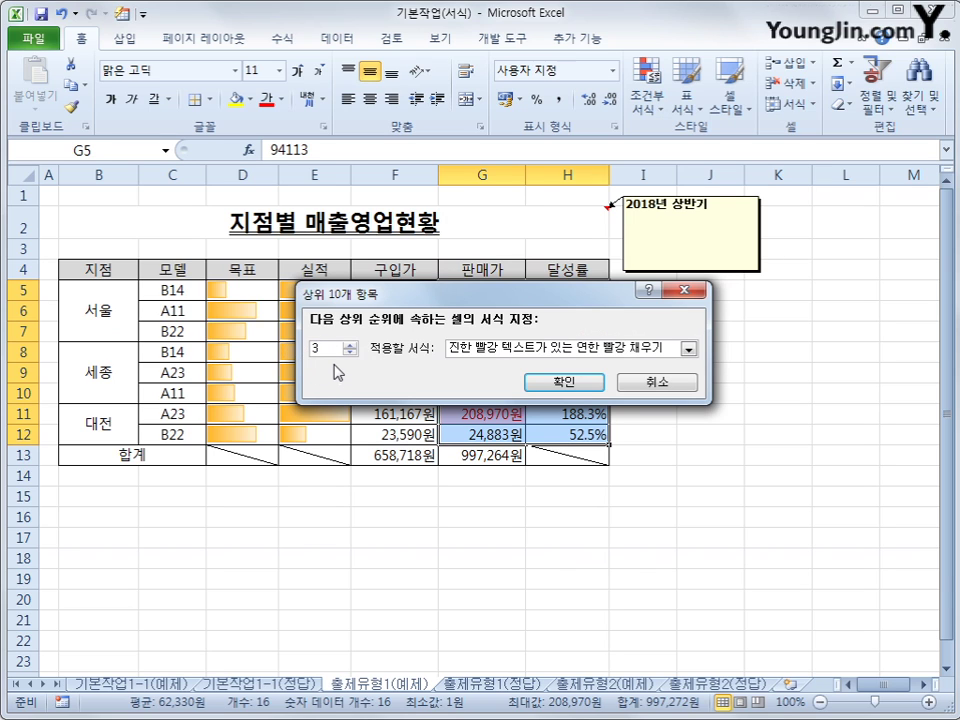
click(689, 349)
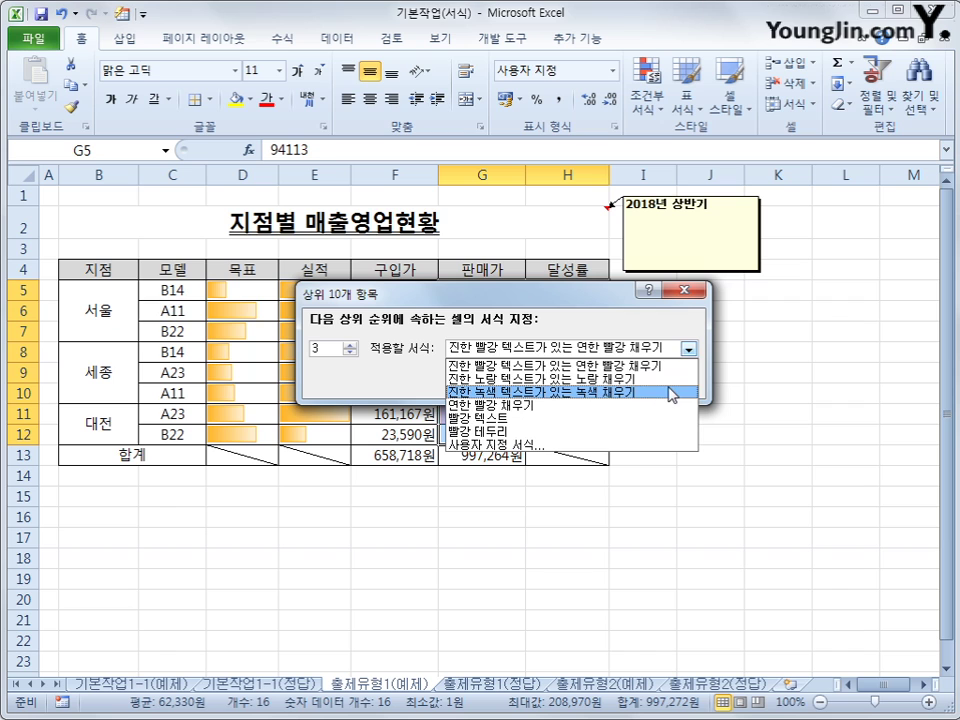
click(670, 392)
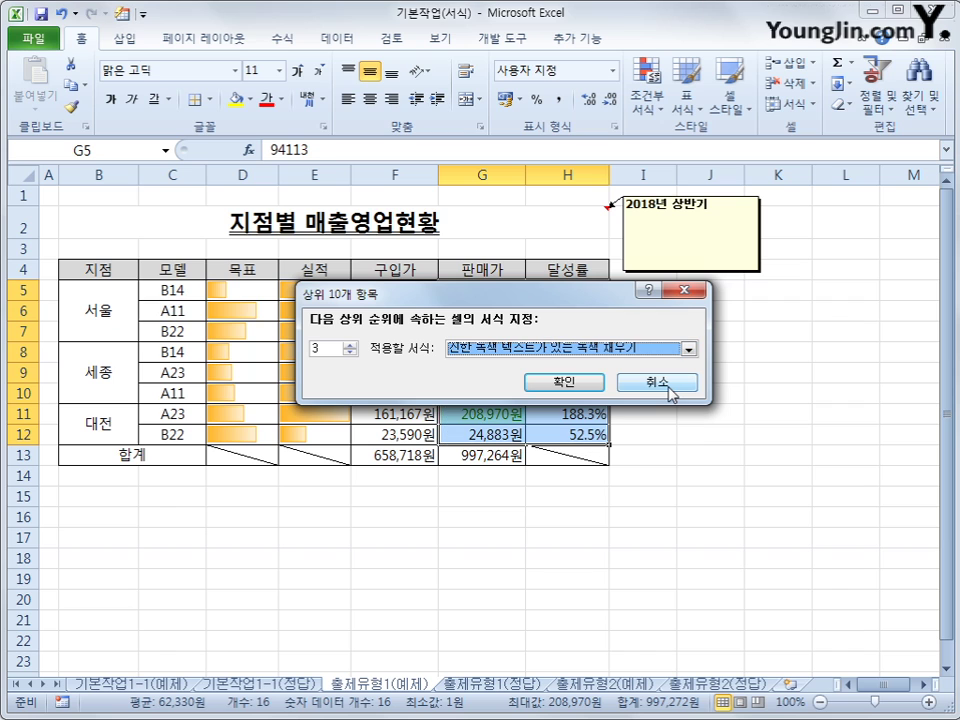
click(588, 384)
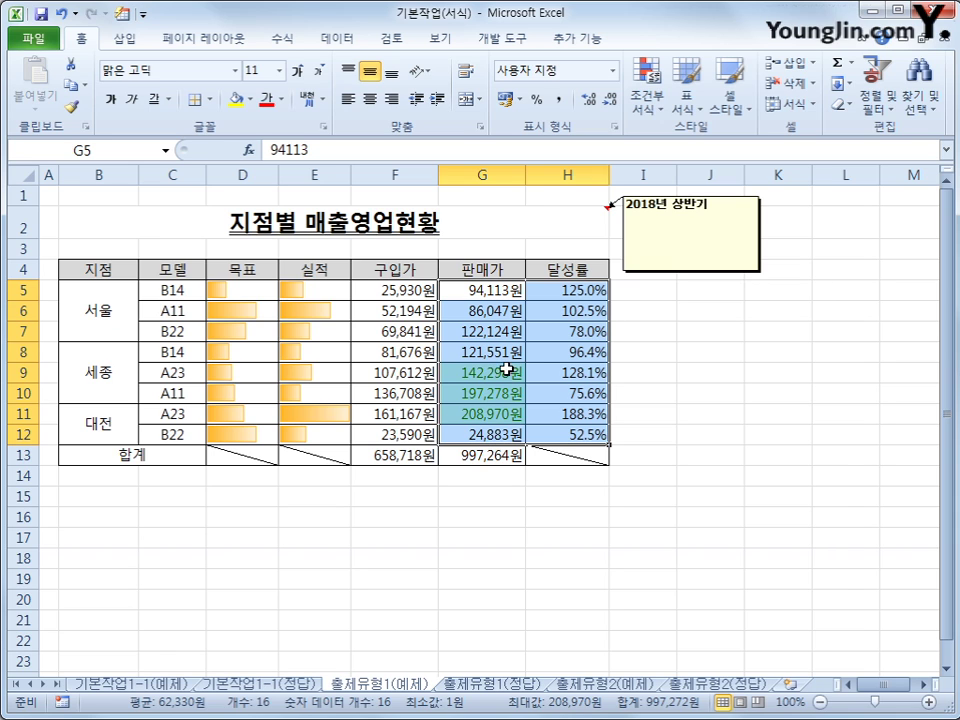
drag(497, 373, 496, 413)
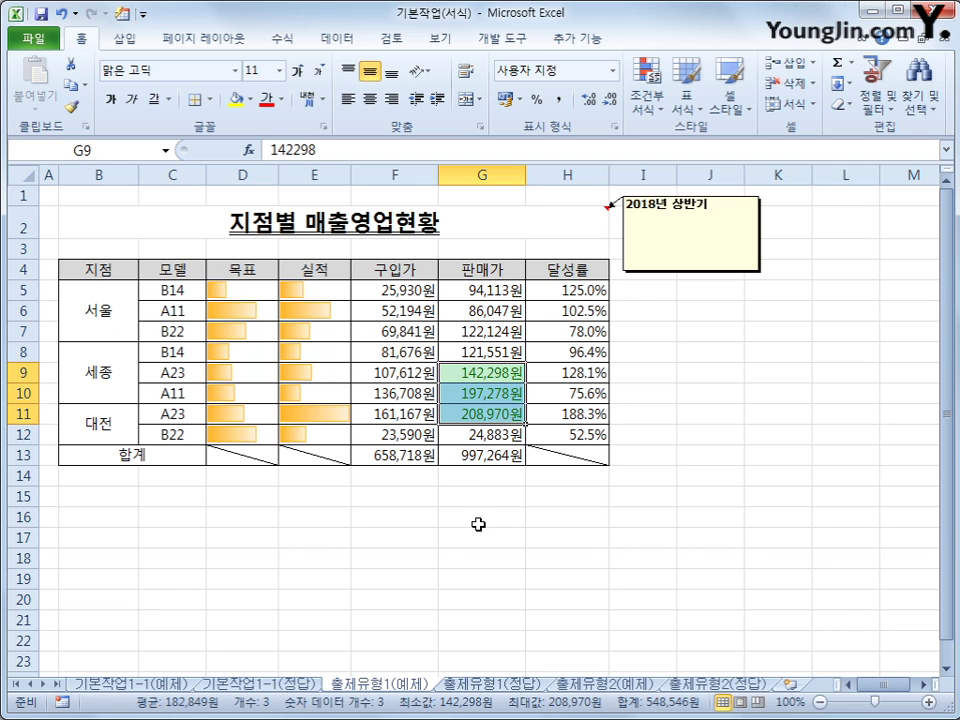
- Check the 출제유형1(정답) sheet and clear the conditional formatting rules from G5:H12 in 출제유형1(예제)
click(467, 686)
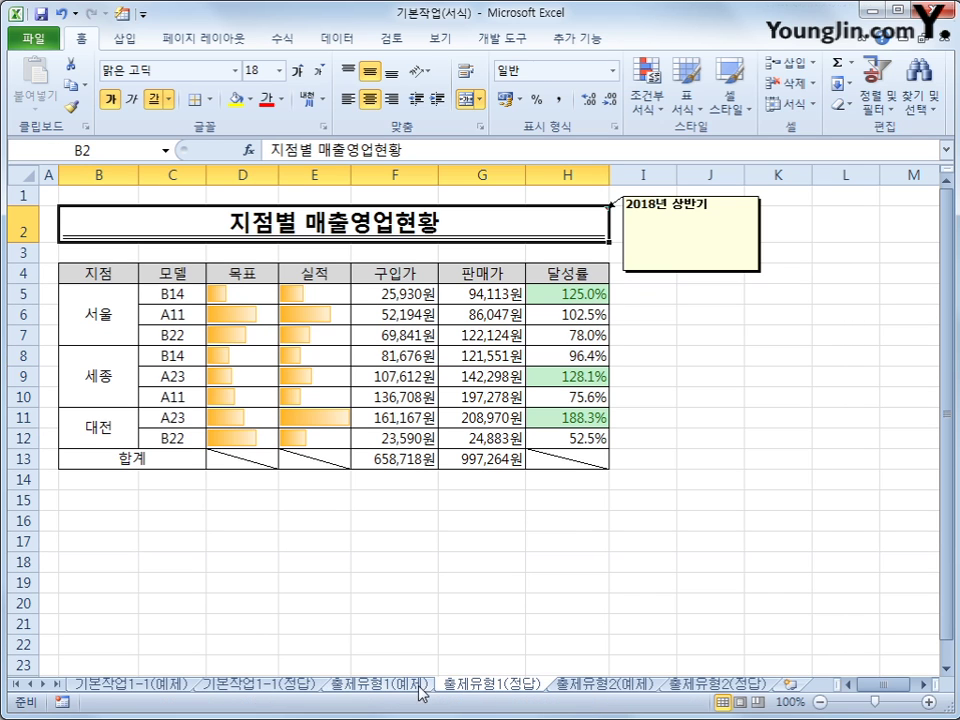
click(419, 687)
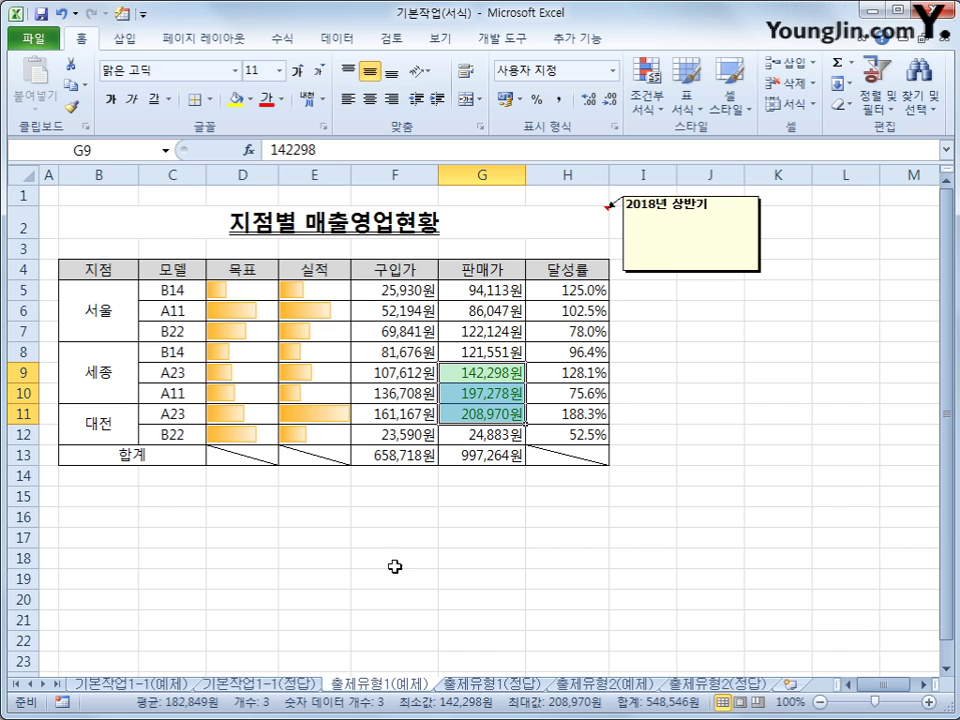
click(491, 293)
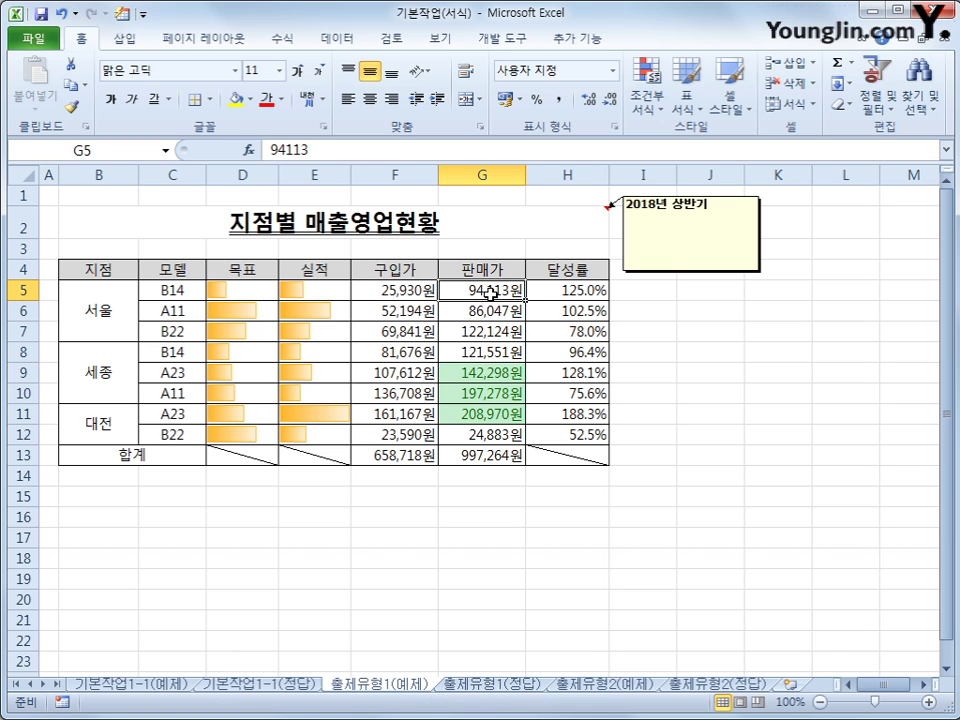
drag(491, 293, 579, 436)
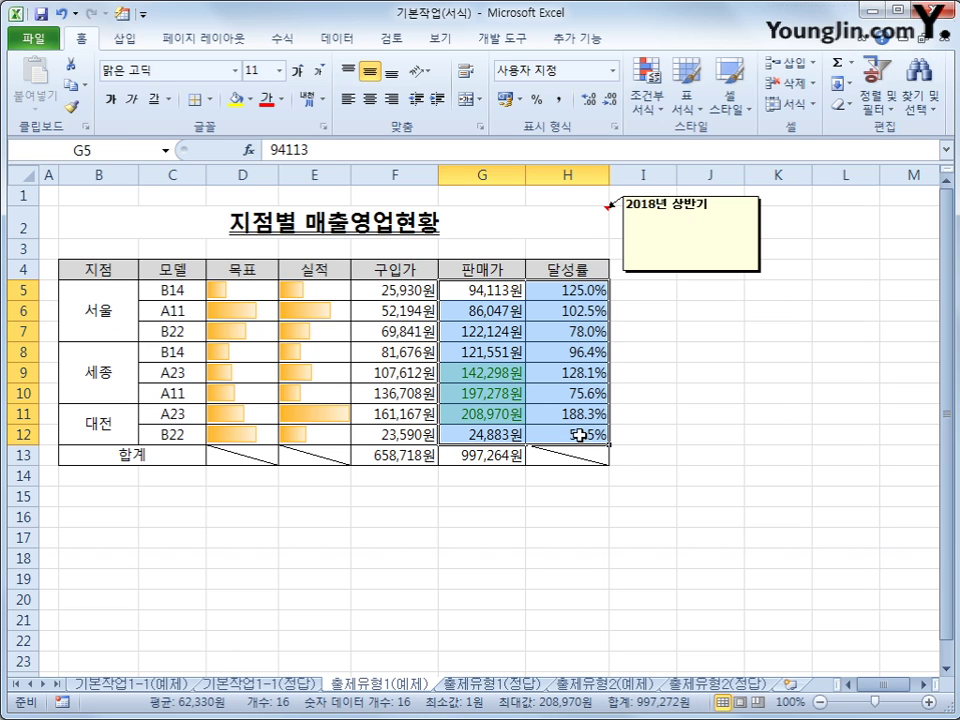
click(647, 97)
mouse_move(683, 372)
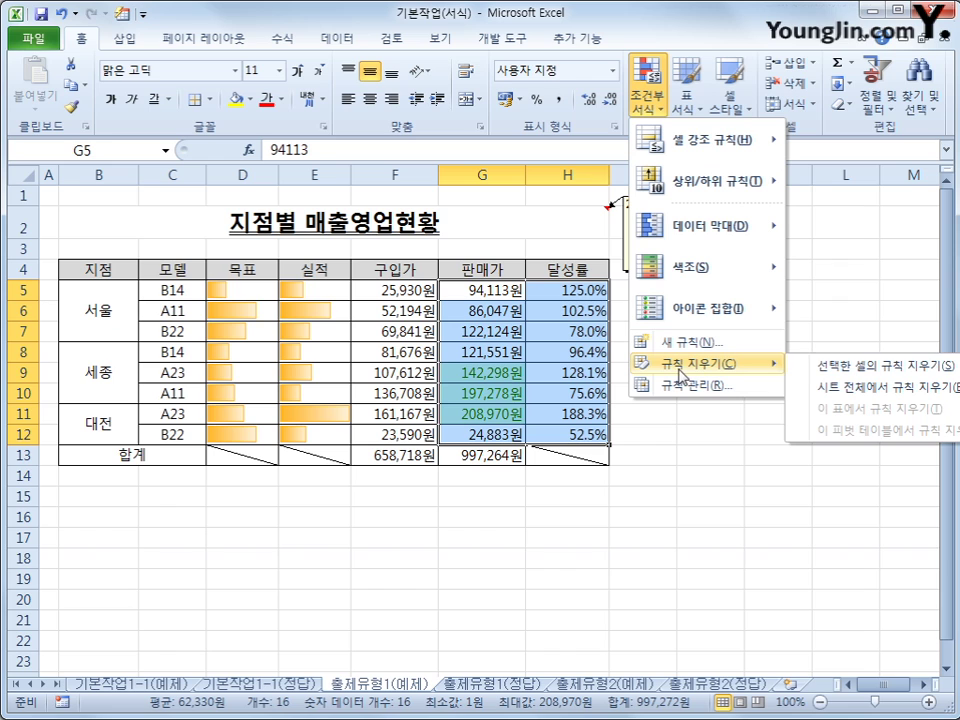
click(853, 368)
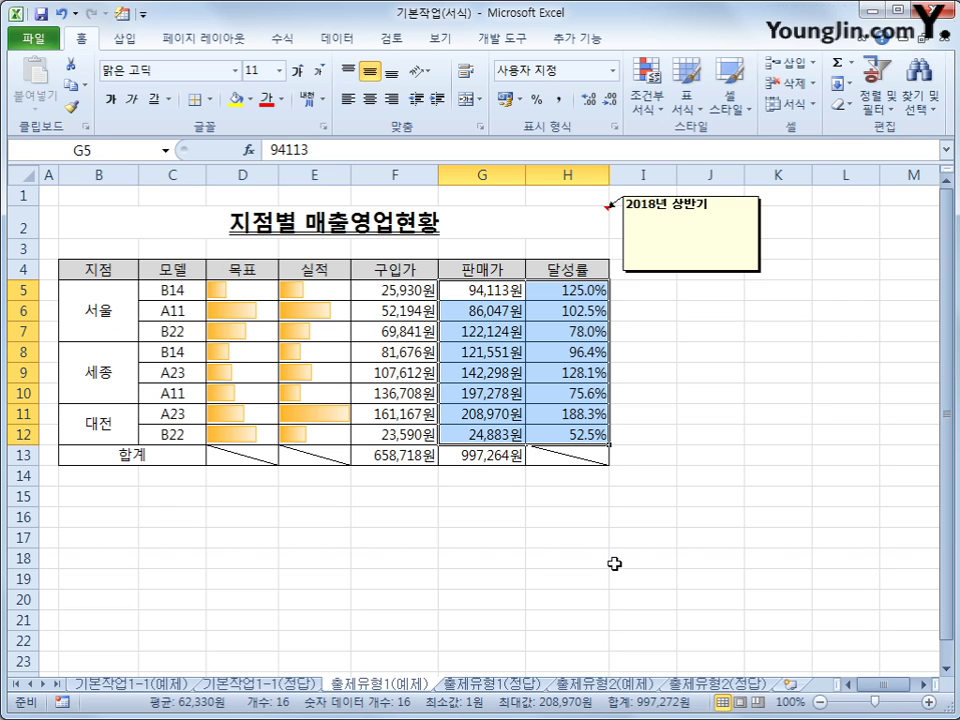
- Highlight the top 3 달성률 values in H5:H12 with the format 진한 녹색 텍스트가 있는 녹색 채우기
drag(570, 290, 575, 435)
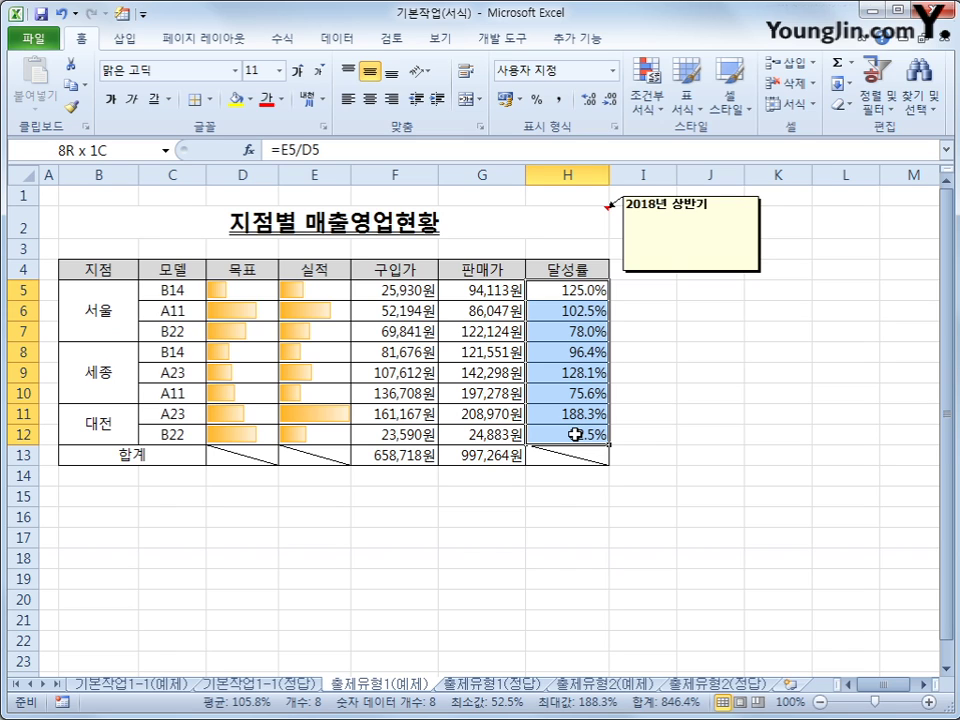
drag(575, 435, 575, 435)
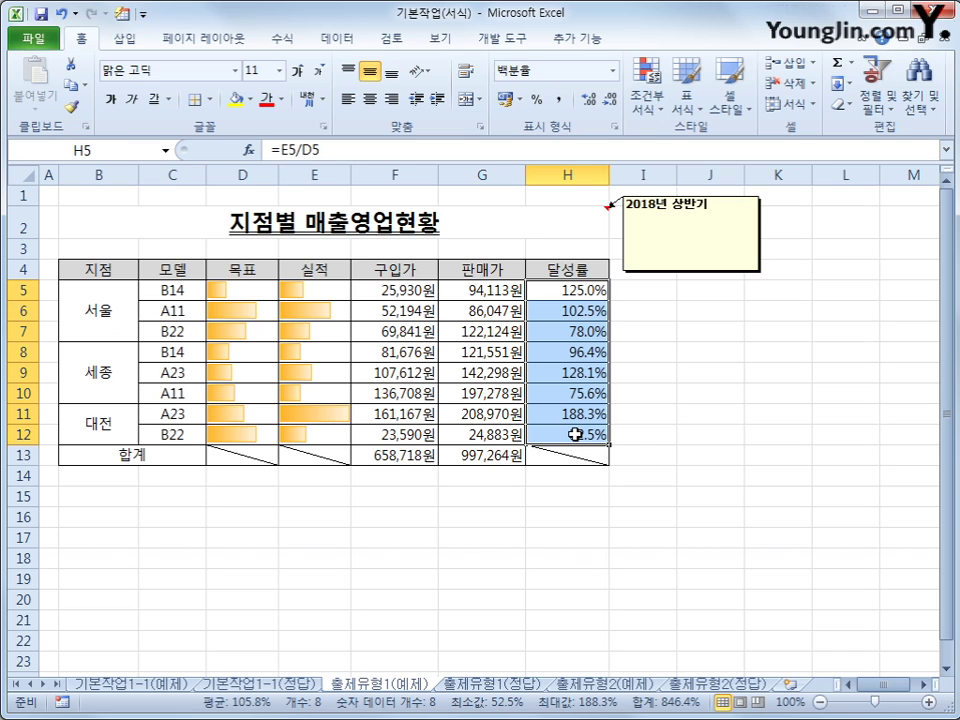
click(646, 88)
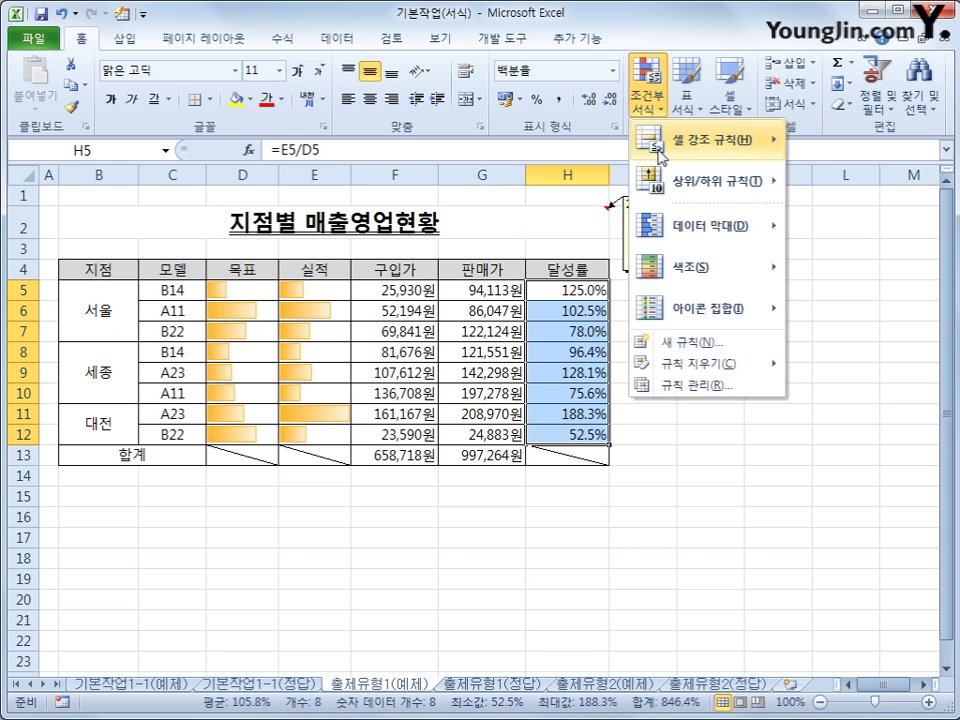
mouse_move(725, 198)
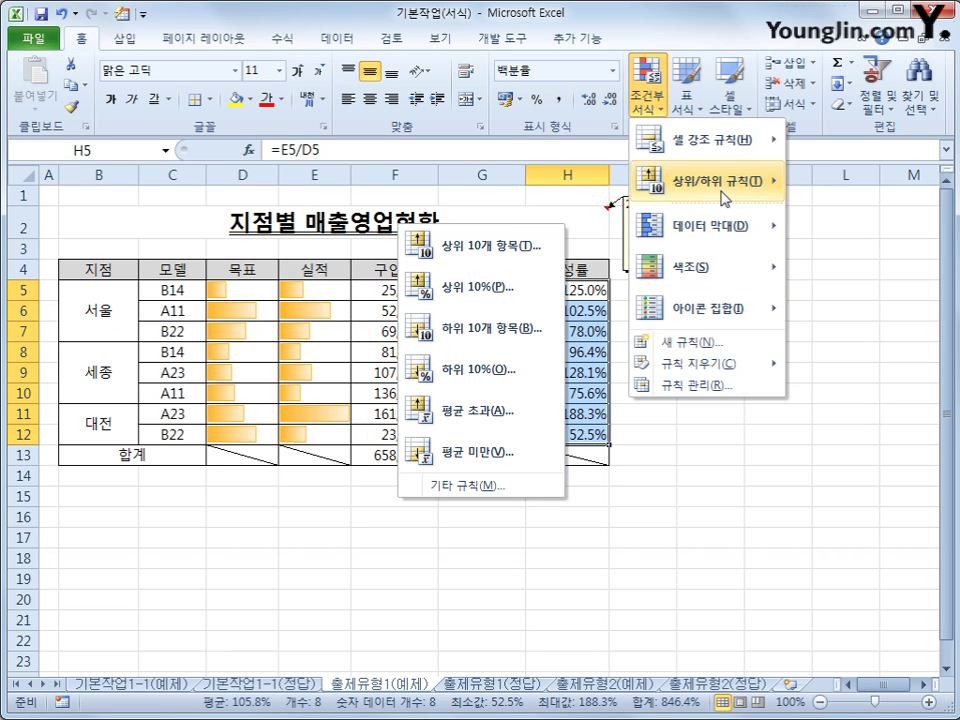
click(540, 258)
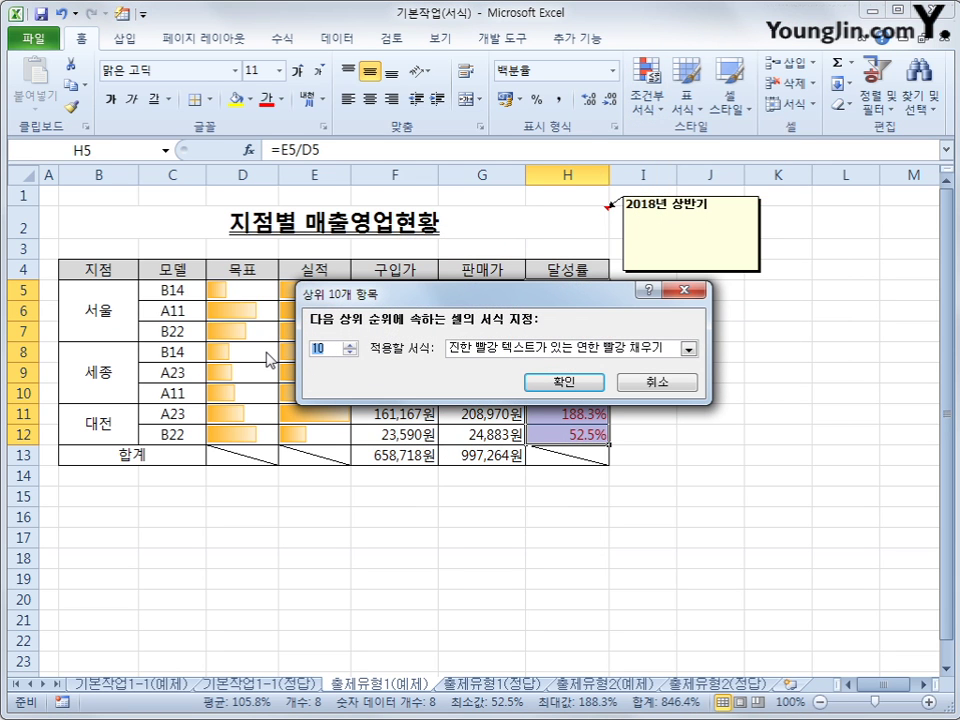
text(3)
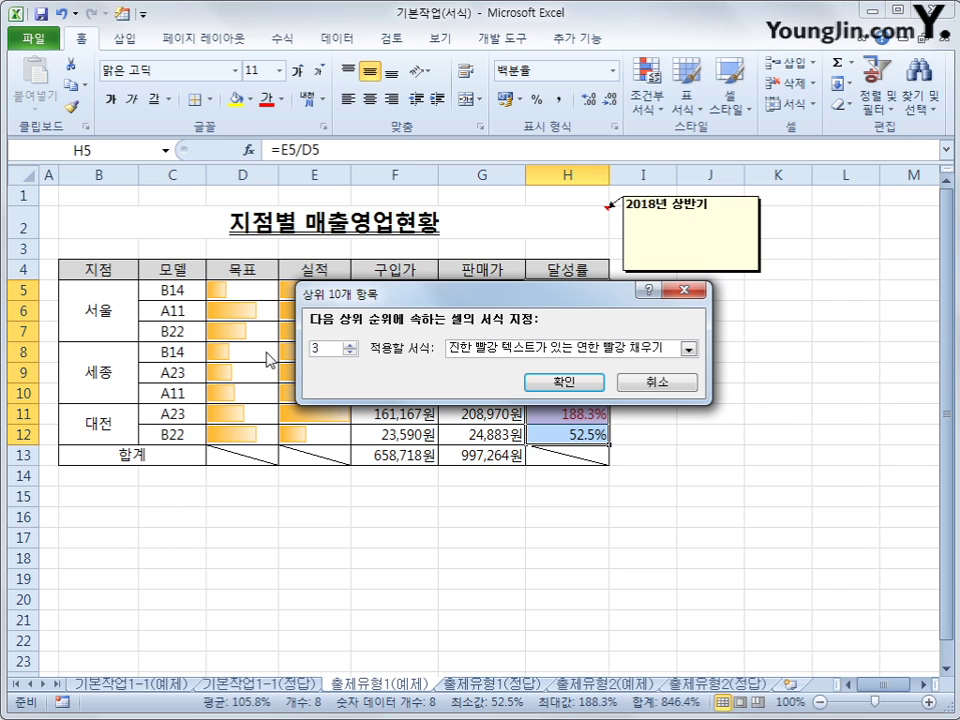
click(689, 348)
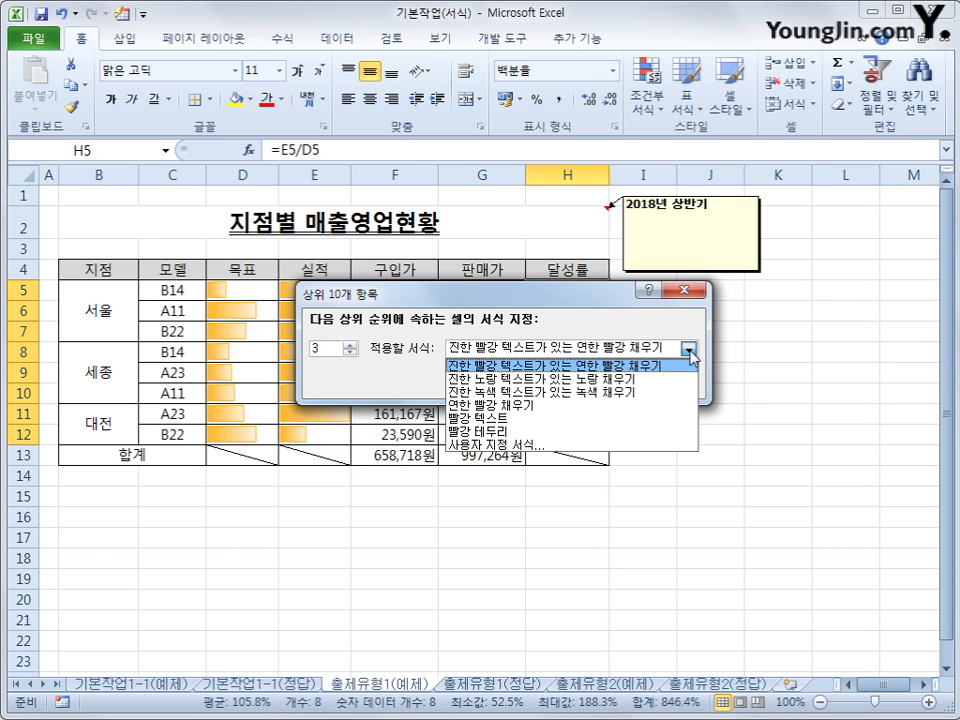
click(658, 391)
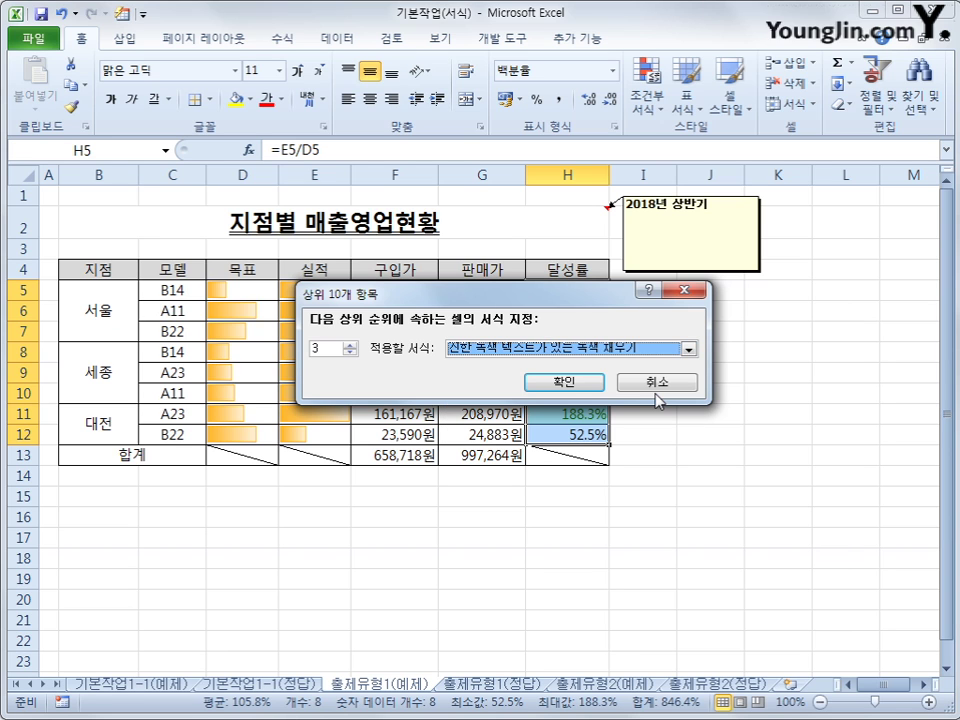
click(566, 382)
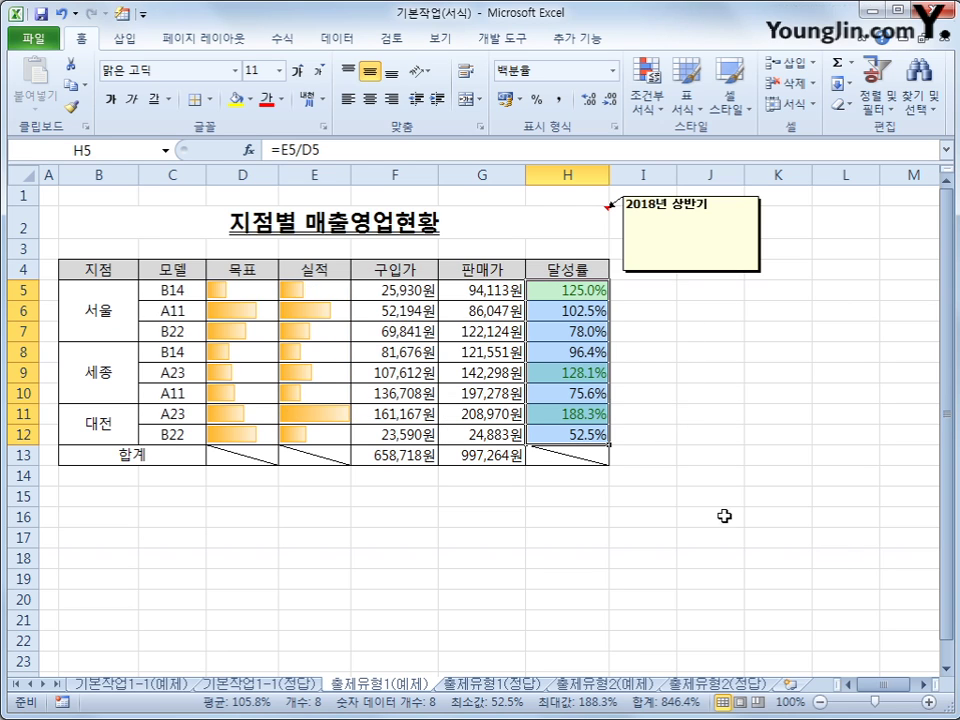
click(724, 516)
click(570, 290)
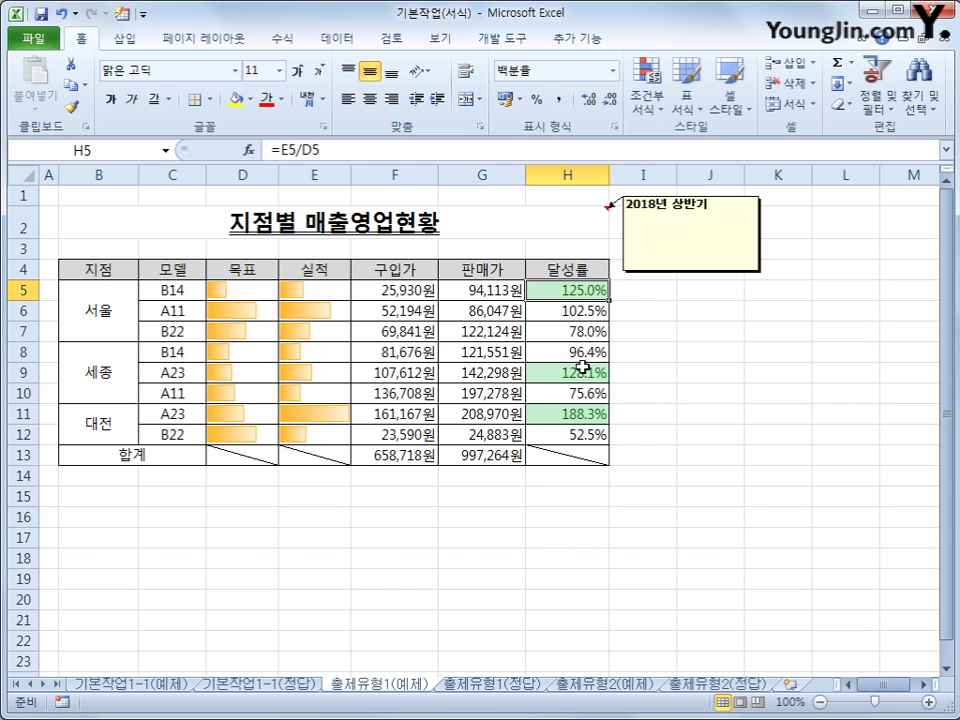
- Check the highlighted 달성률 cells in 출제유형1(예제) and compare the table and title formatting with the 출제유형1(정답) sheet
click(572, 372)
click(576, 413)
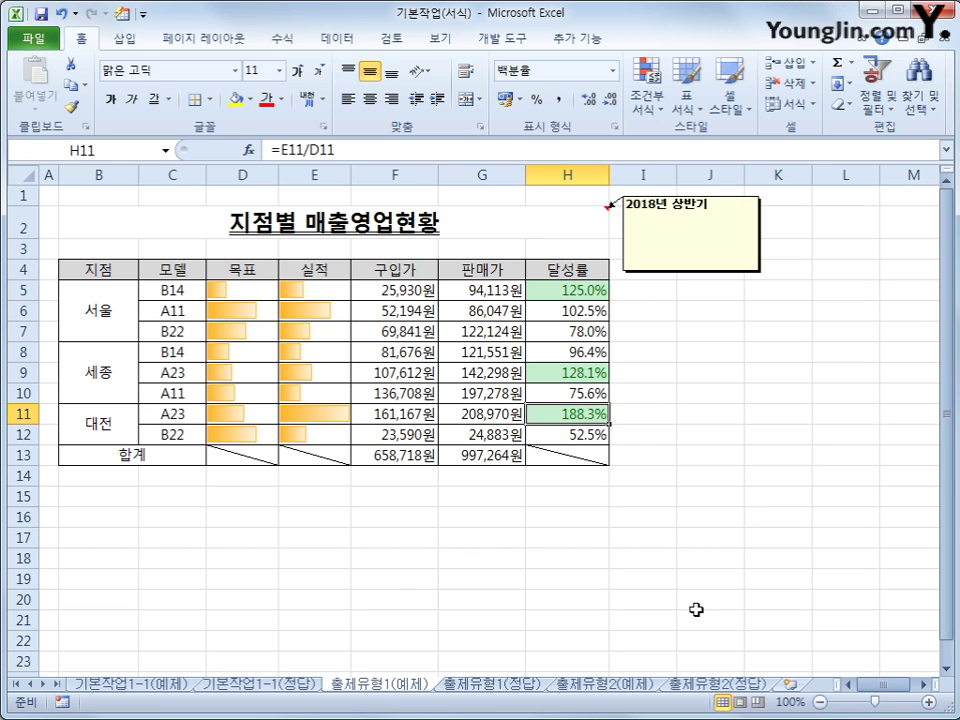
click(518, 688)
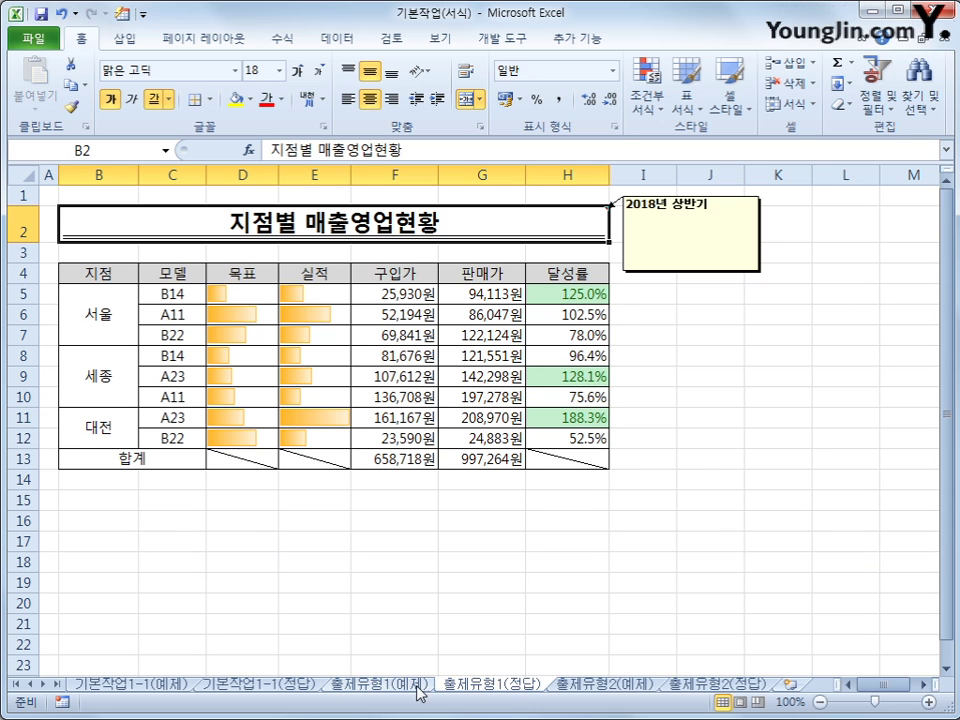
click(415, 686)
click(490, 688)
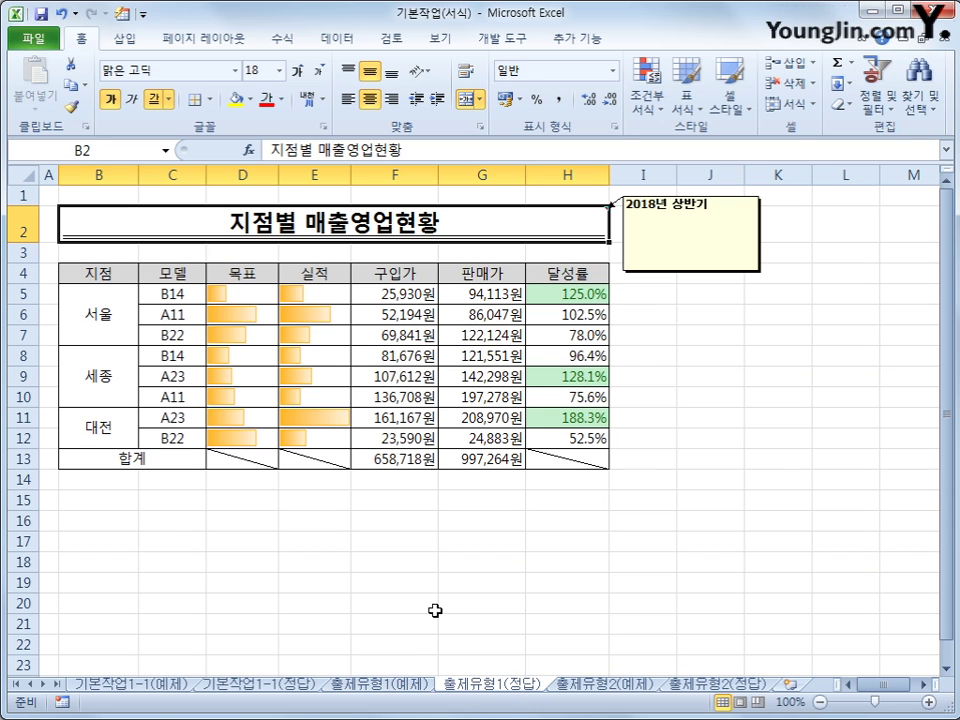
click(437, 611)
click(425, 686)
click(459, 687)
click(411, 687)
click(452, 688)
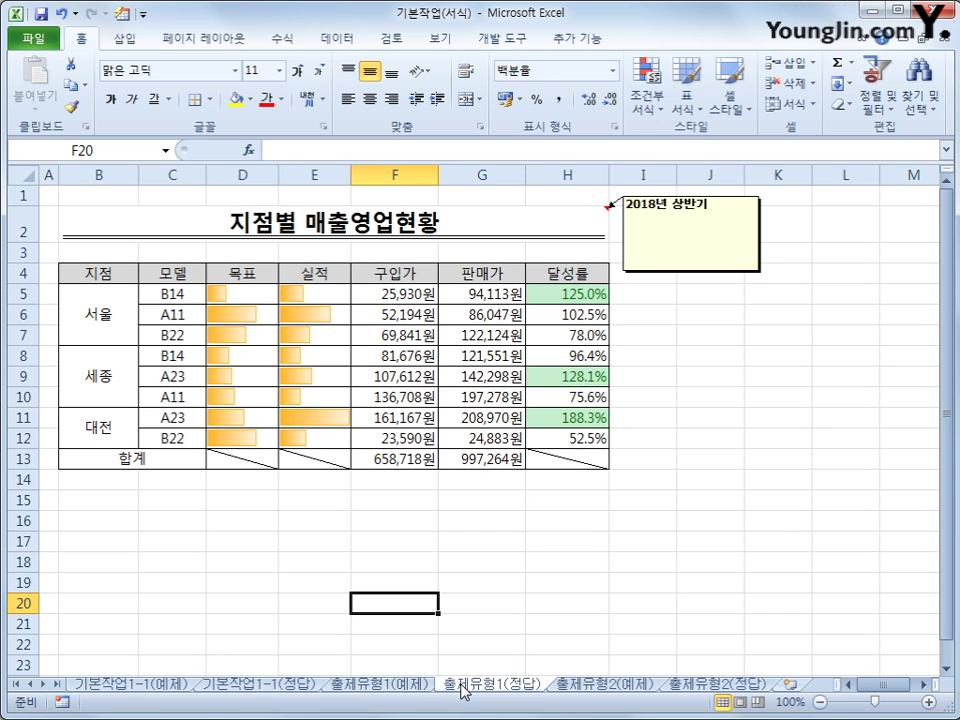
click(407, 688)
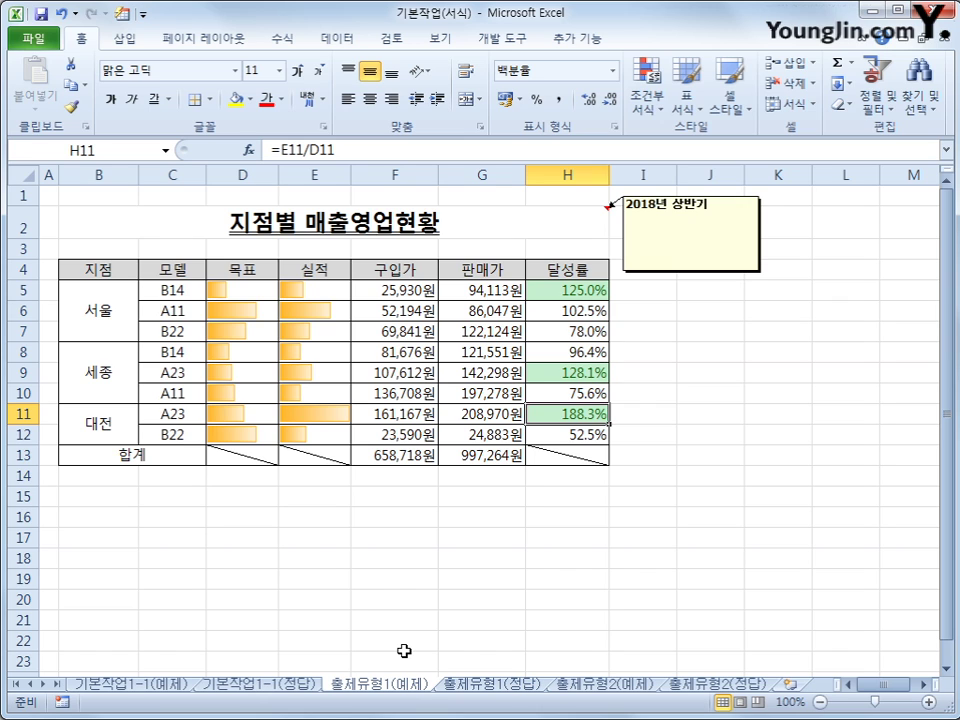
click(238, 224)
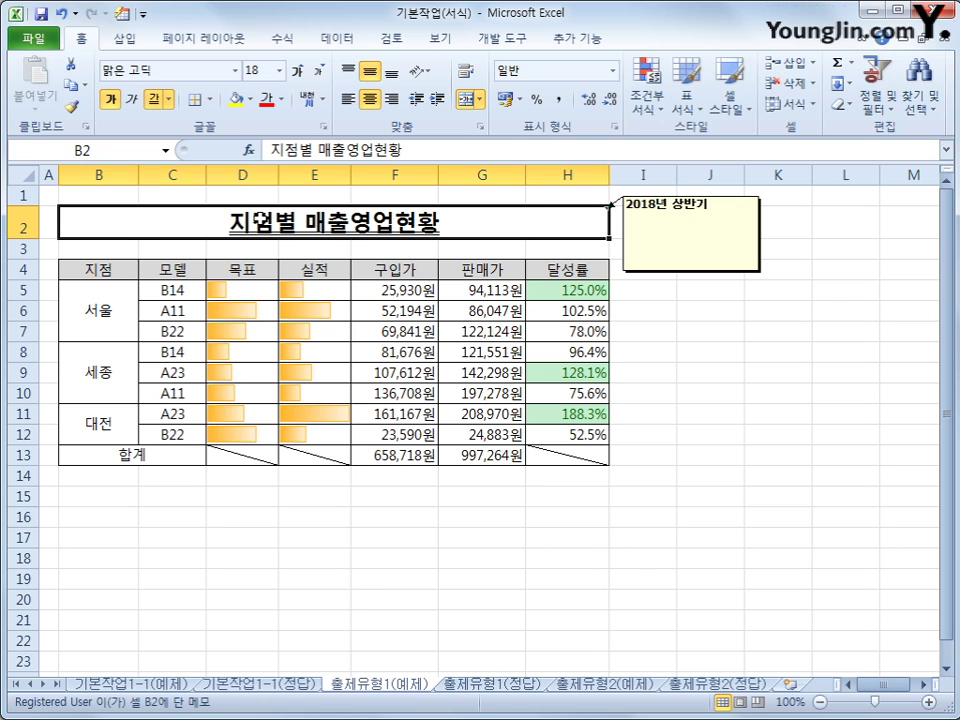
right_click(464, 225)
click(538, 541)
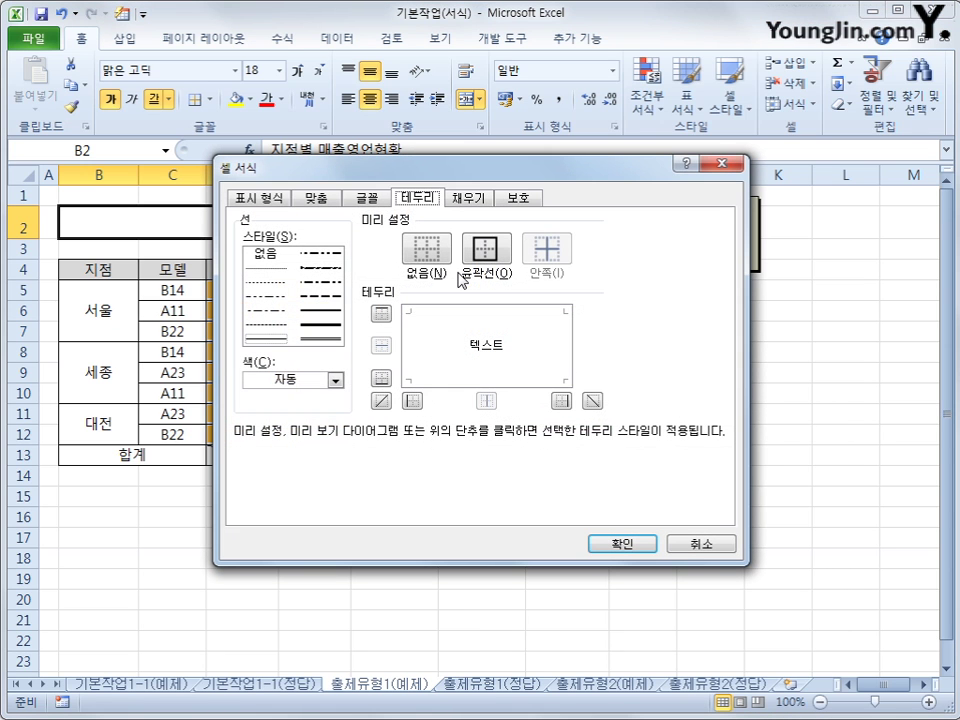
click(262, 198)
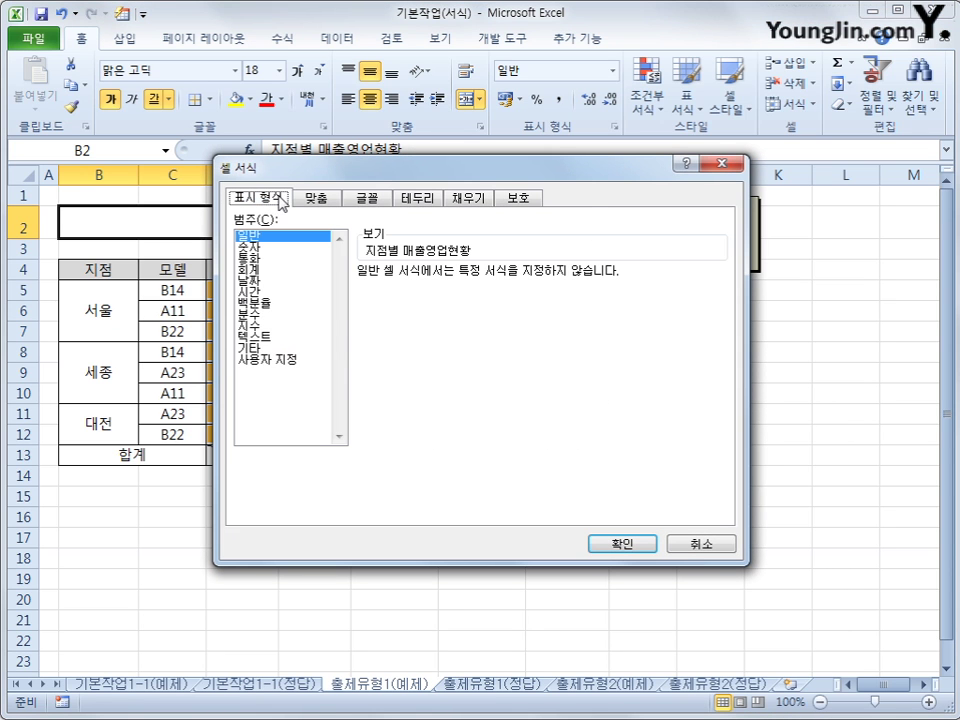
click(366, 198)
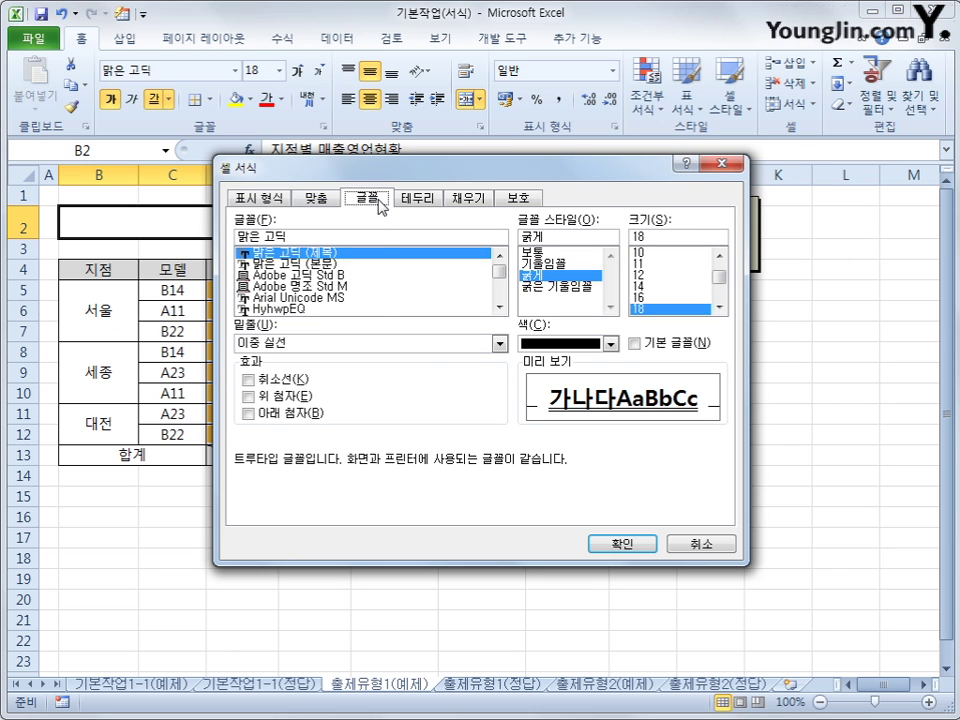
click(293, 345)
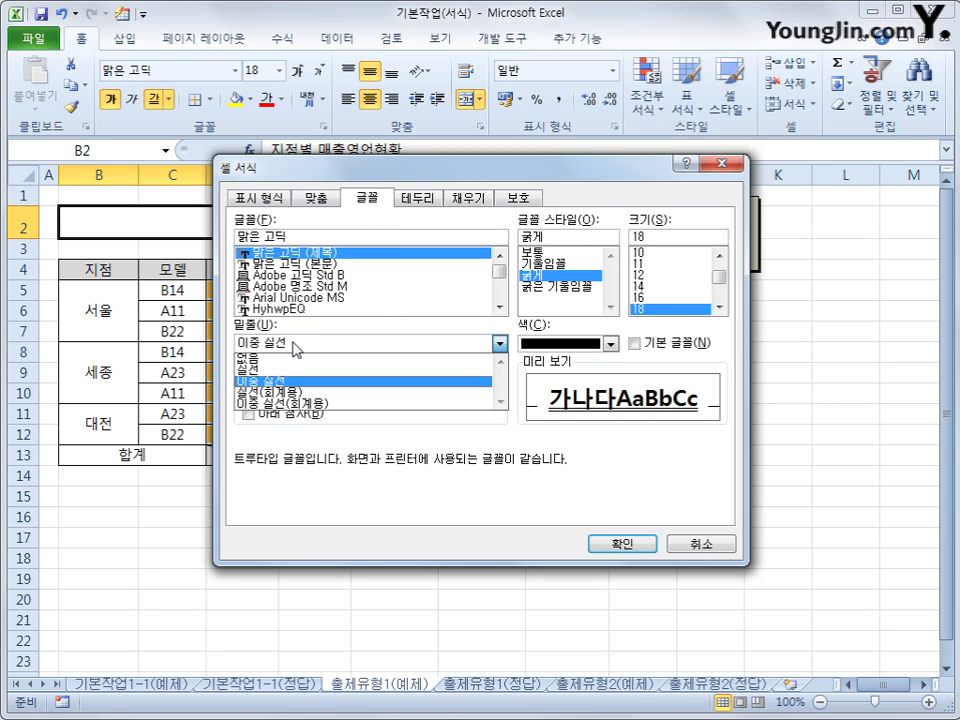
click(318, 405)
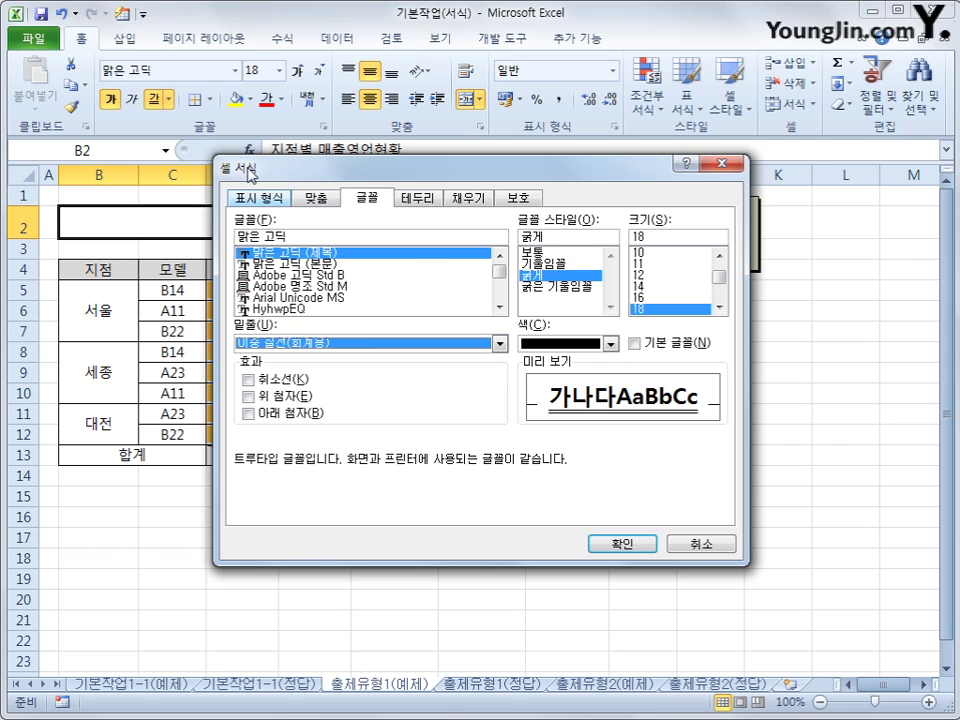
click(708, 546)
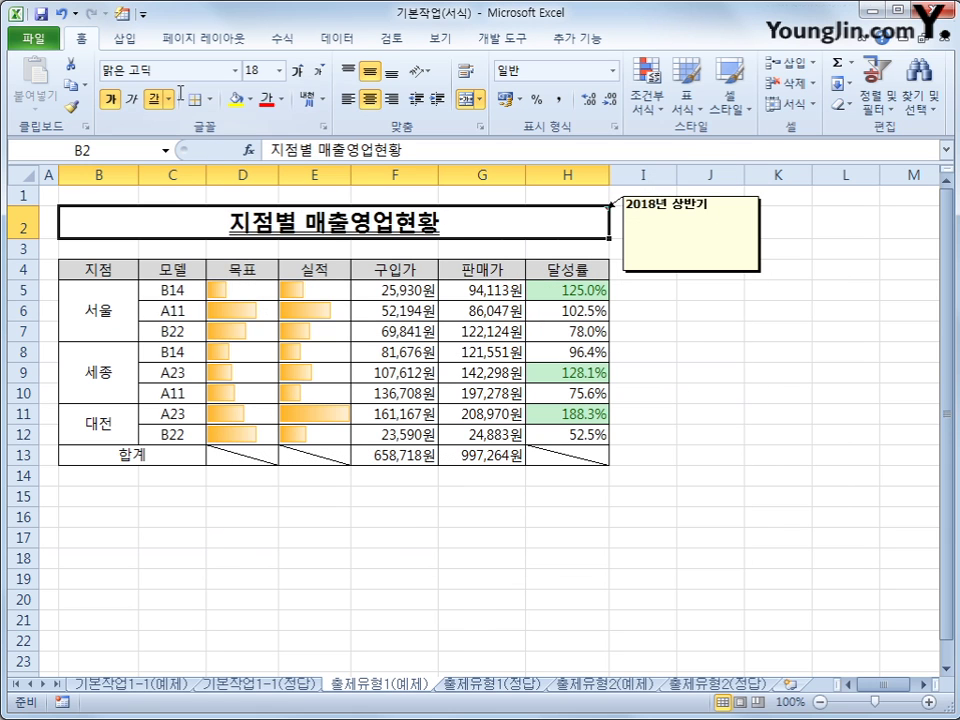
- Replace the double underline of the merged title in B2 with the 이중 실선(회계용) underline style
click(170, 100)
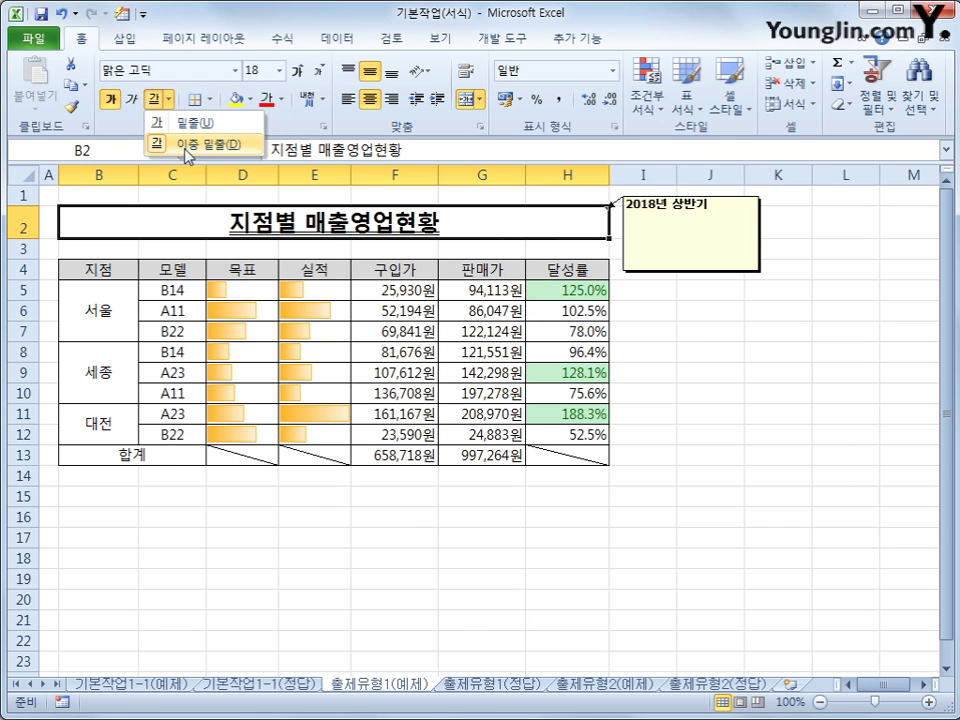
click(186, 146)
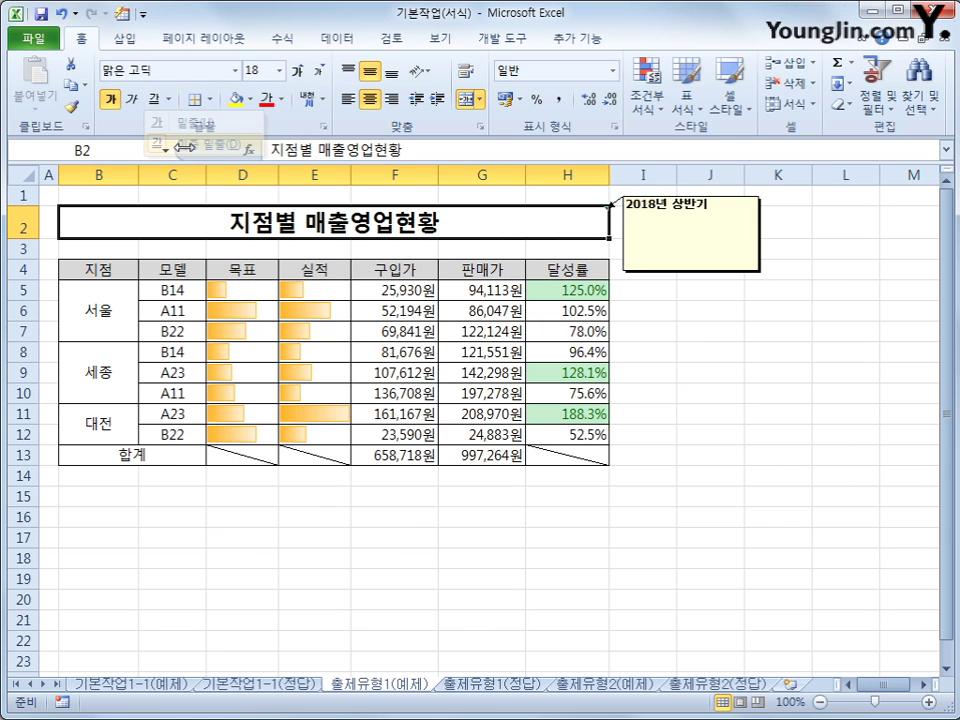
right_click(344, 232)
click(491, 540)
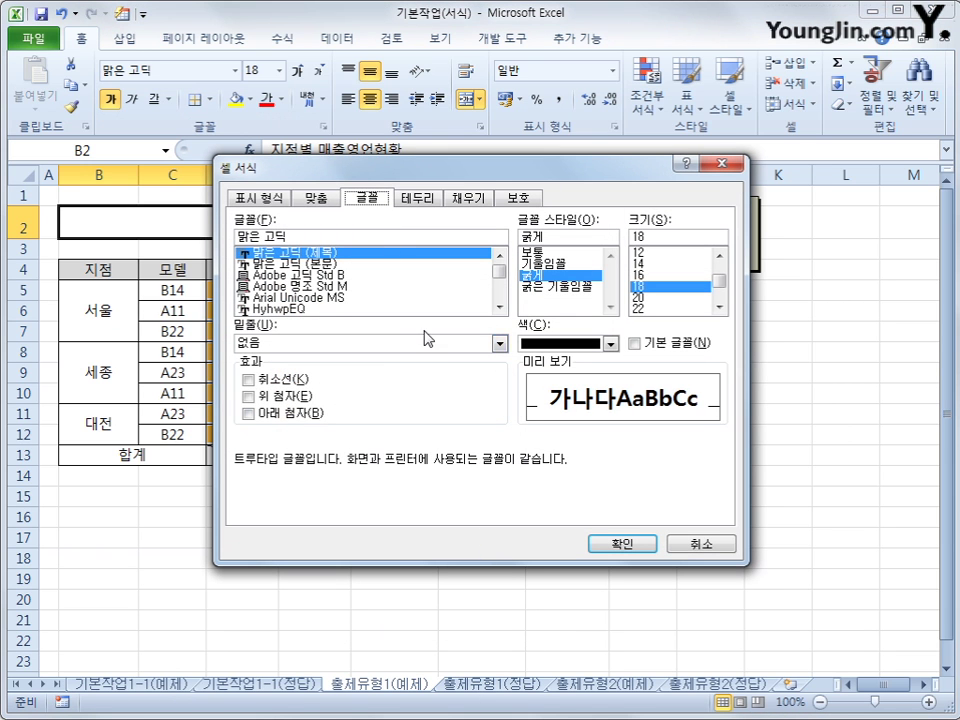
click(332, 345)
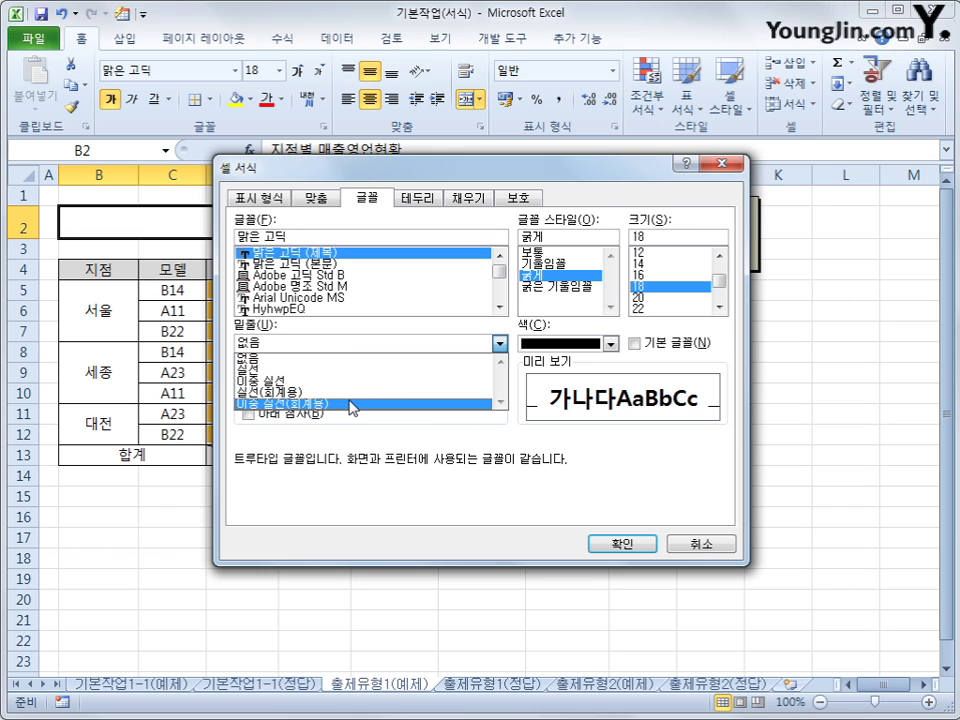
click(353, 404)
click(622, 543)
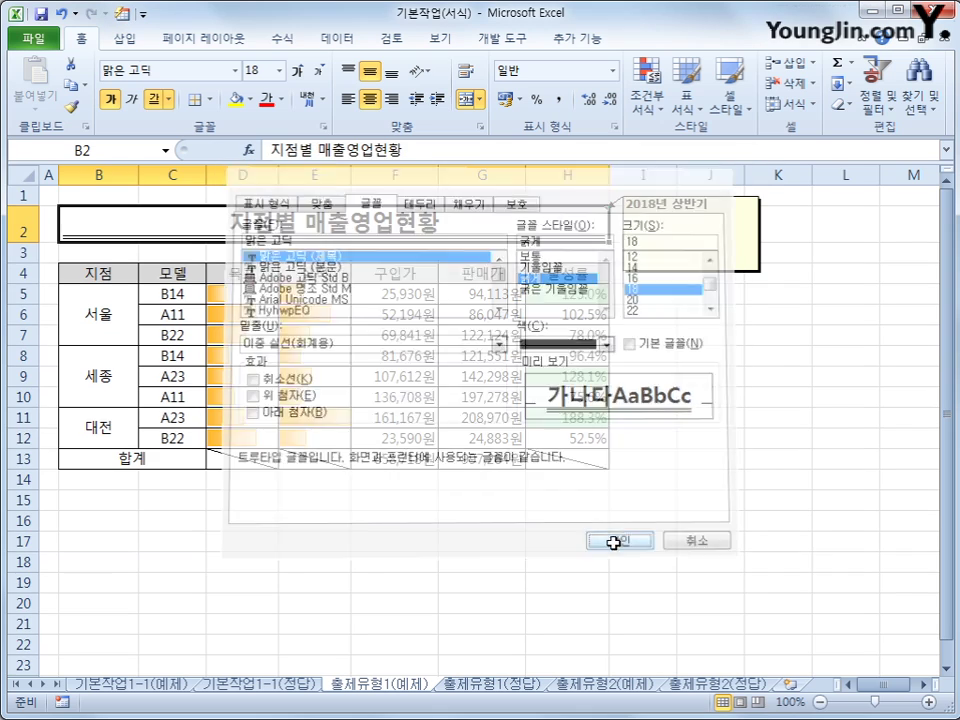
click(833, 543)
- Compare the title underline on 출제유형1(예제) with the one on the 출제유형1(정답) sheet
click(300, 228)
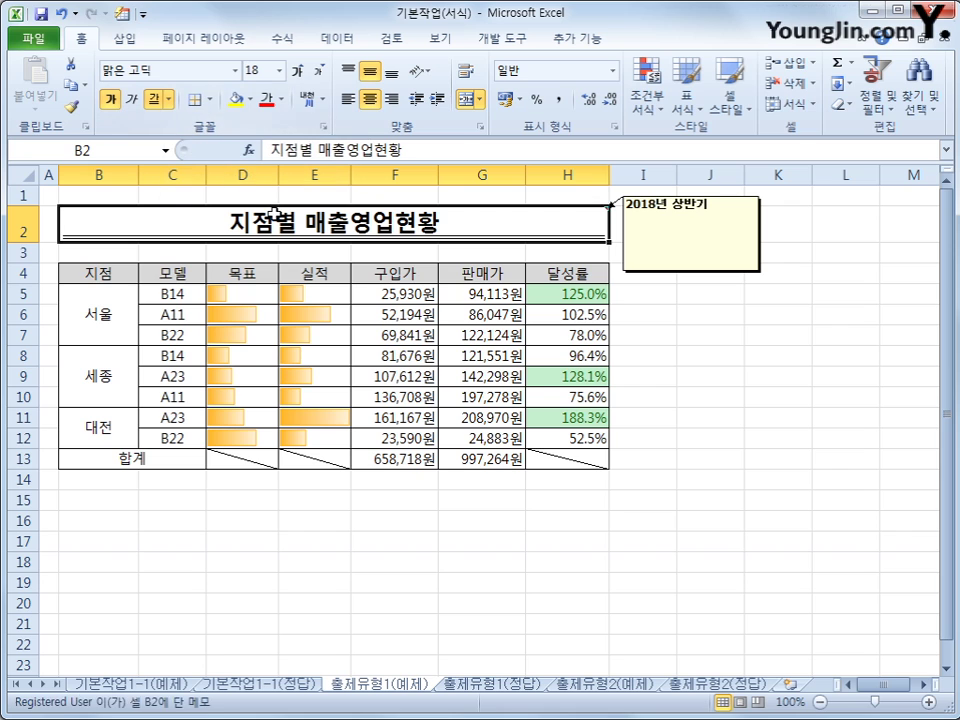
click(740, 560)
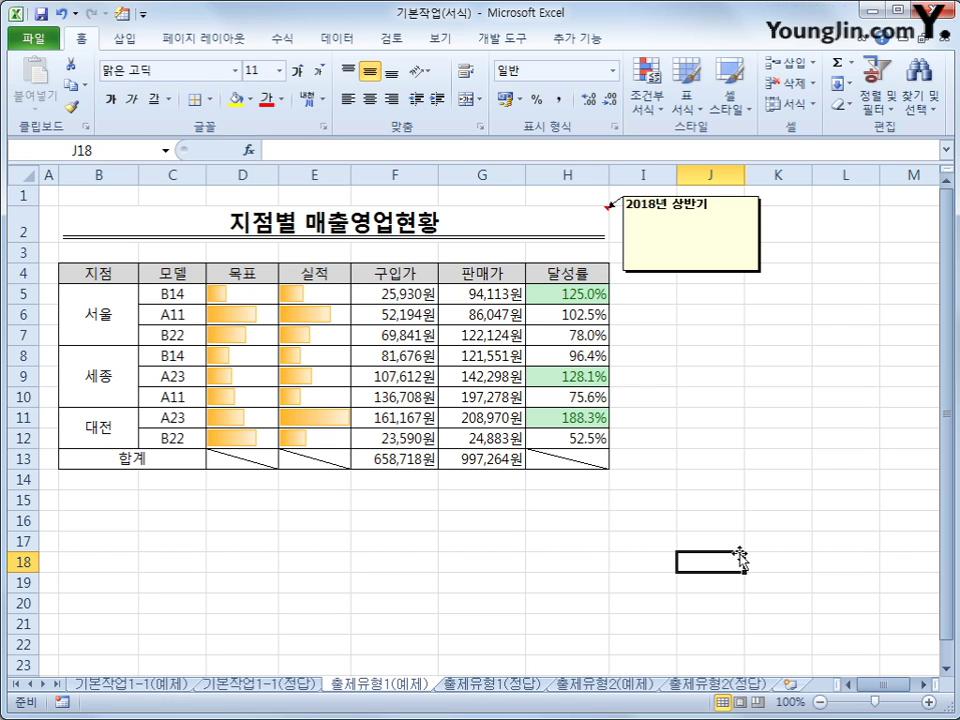
click(475, 685)
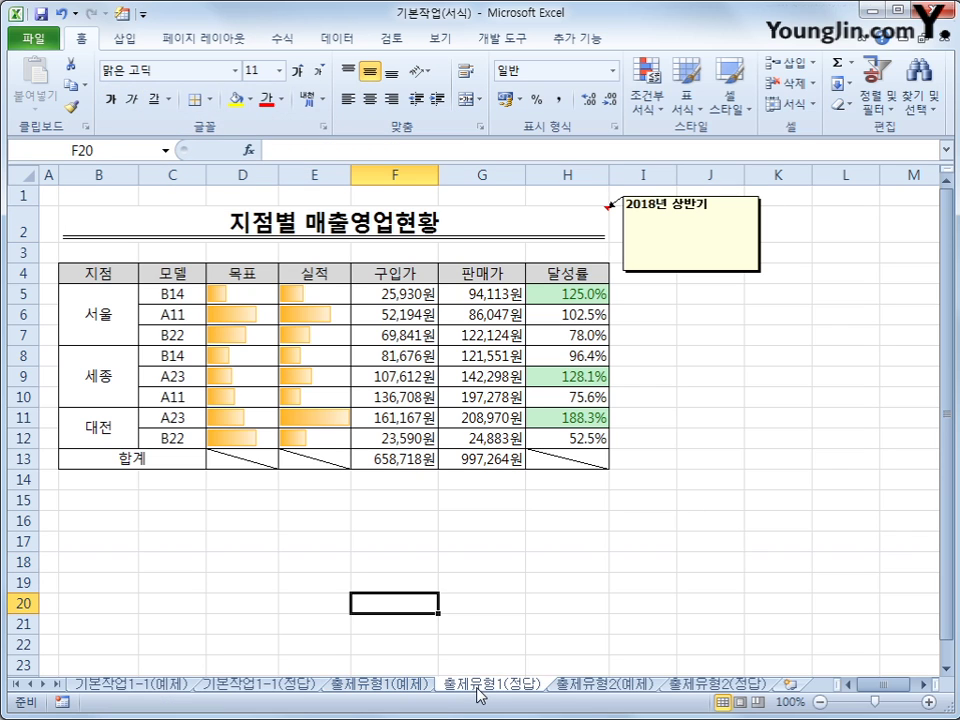
click(425, 687)
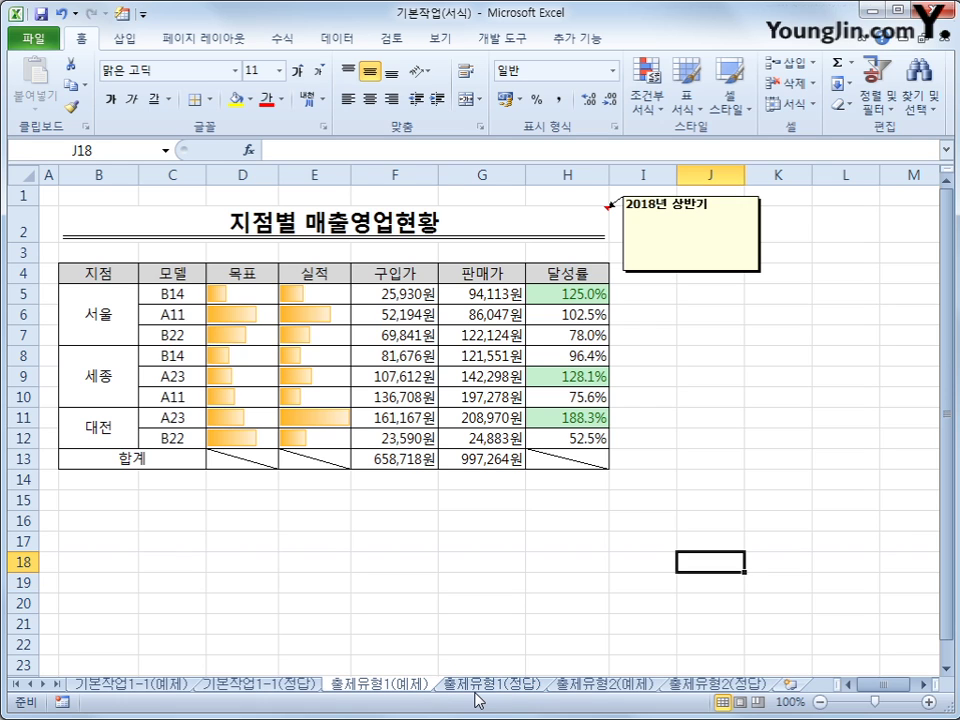
click(476, 690)
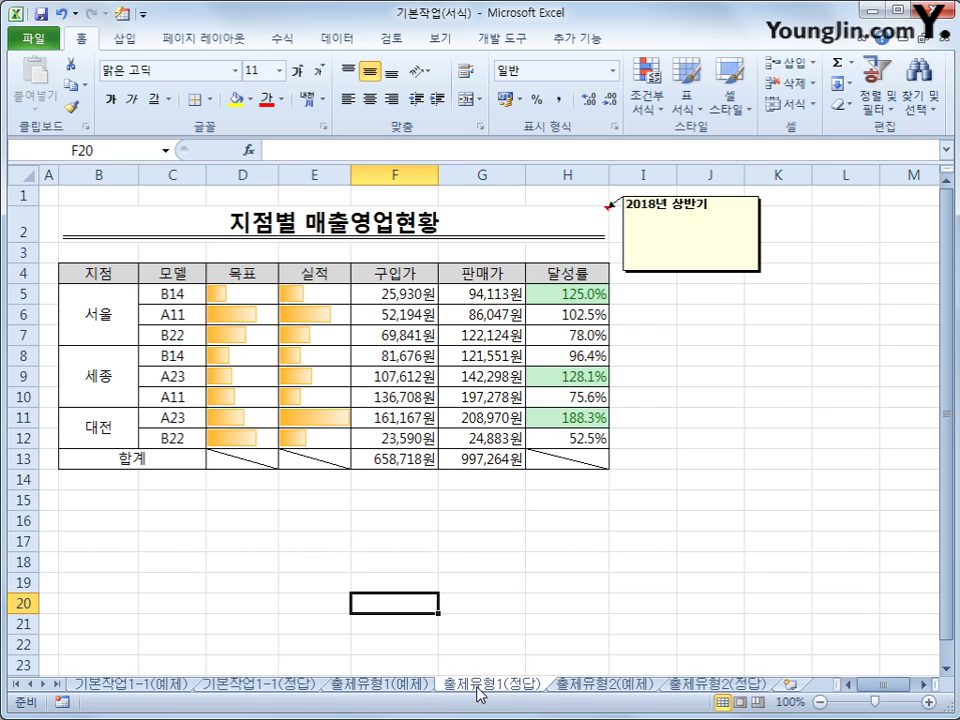
click(418, 687)
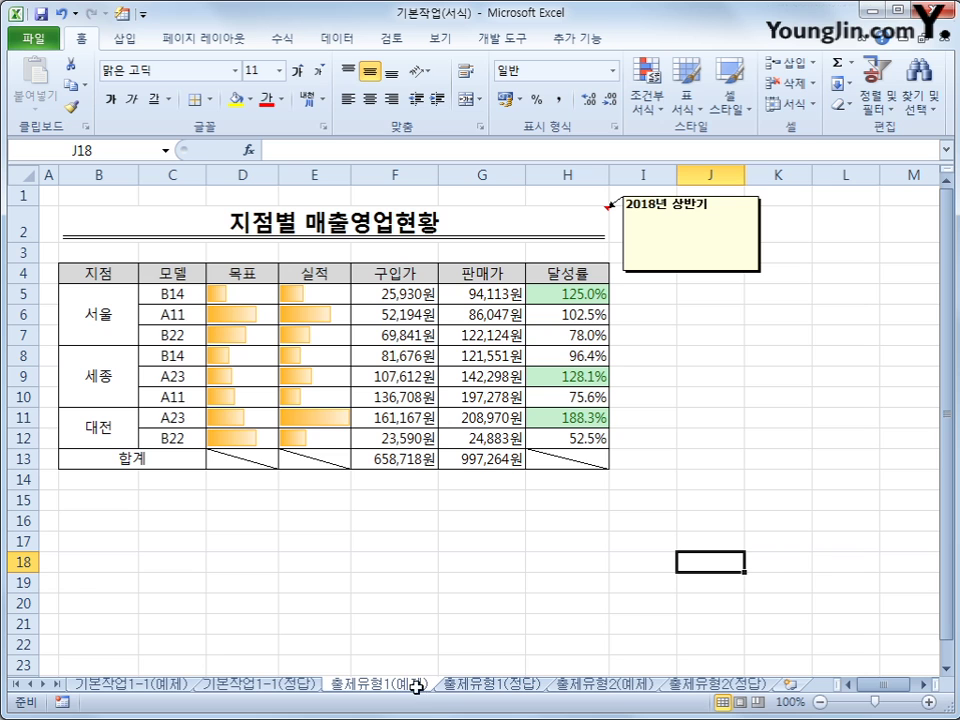
click(785, 558)
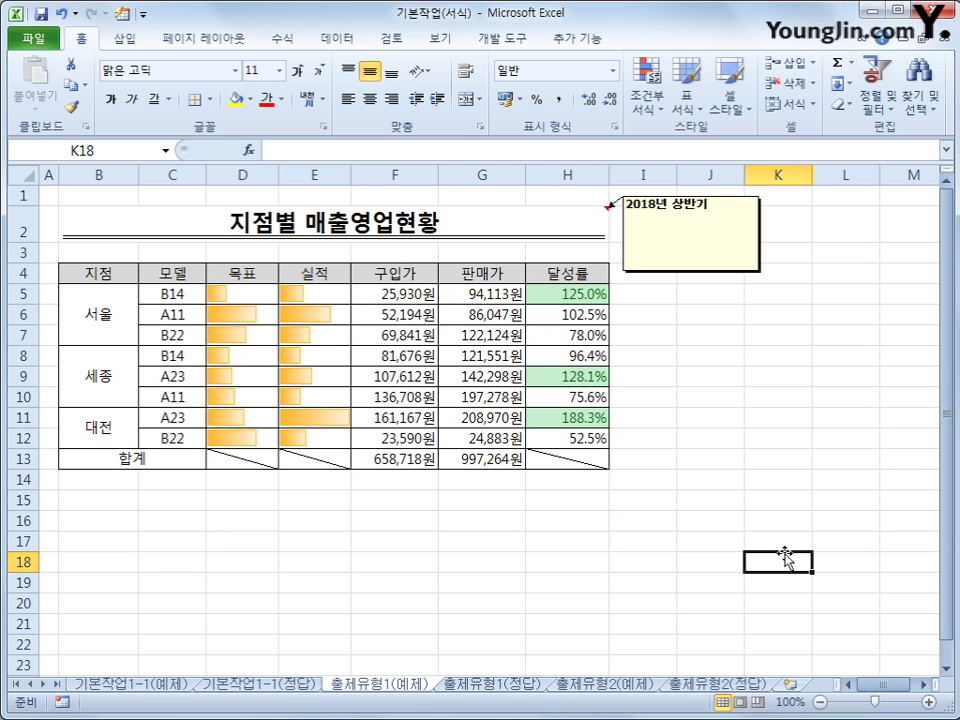
- View the unformatted 출제유형2(예제) table and its finished version on the 출제유형2(정답) sheet, ending on 출제유형2(예제)
click(605, 686)
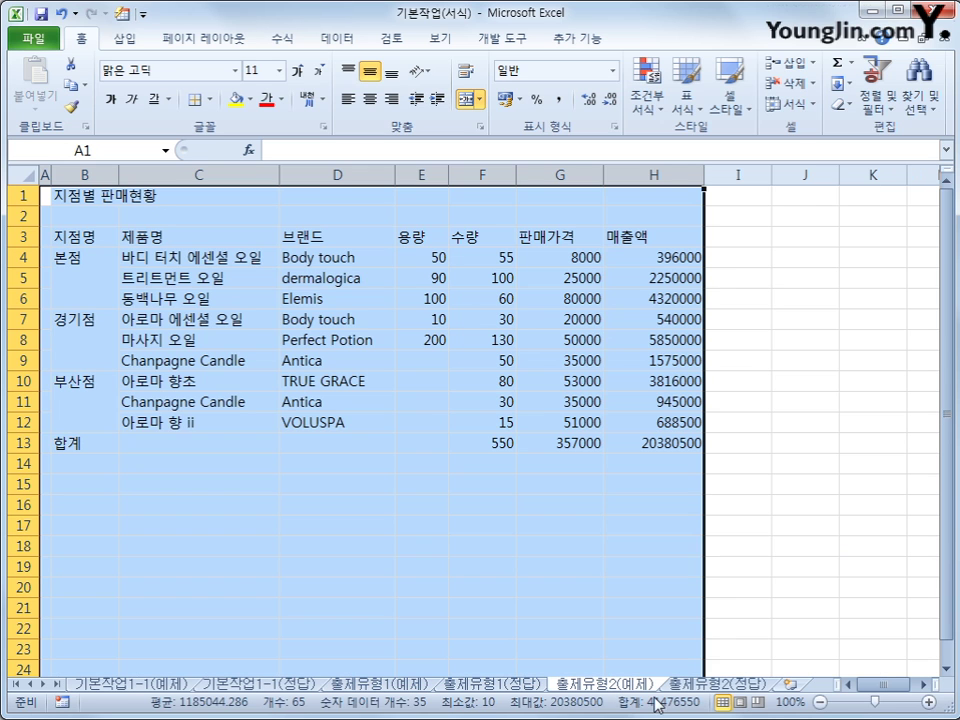
click(735, 577)
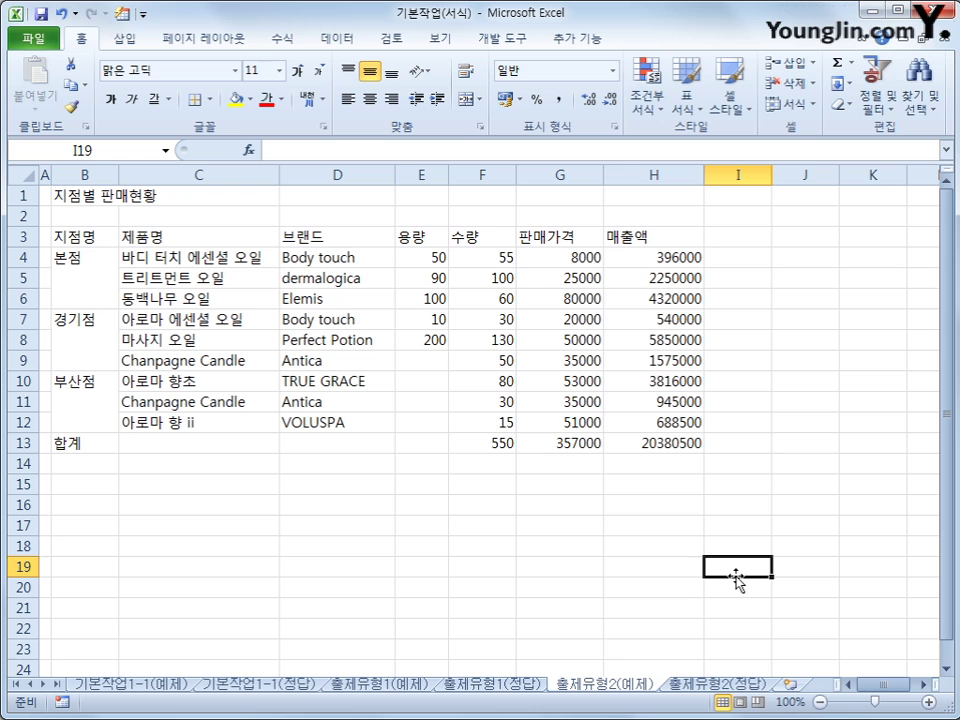
click(695, 686)
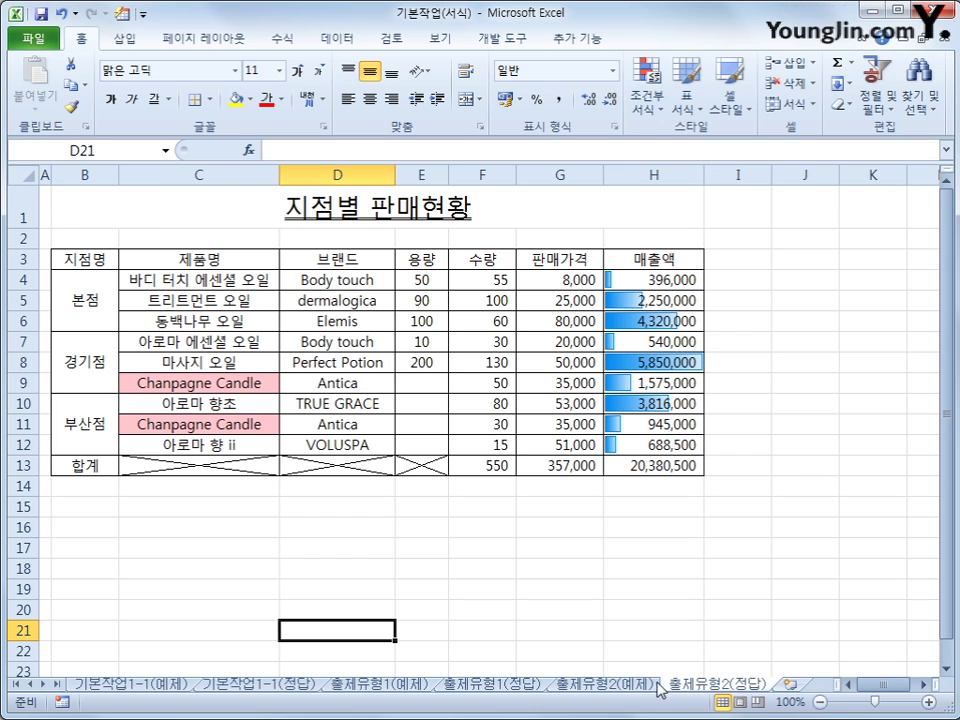
click(633, 686)
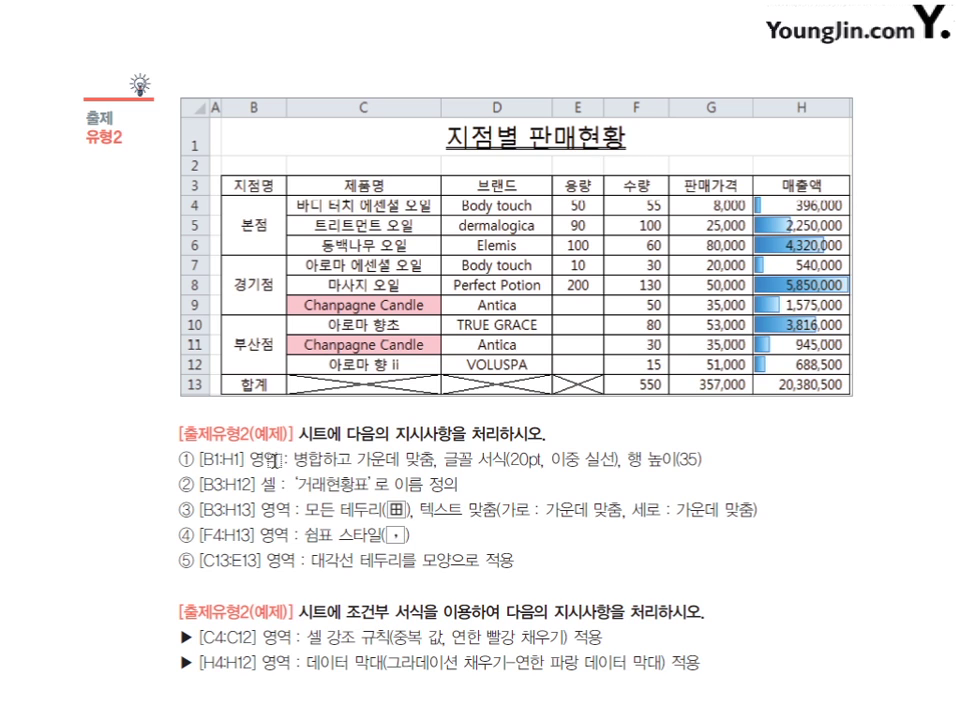
drag(198, 460, 626, 462)
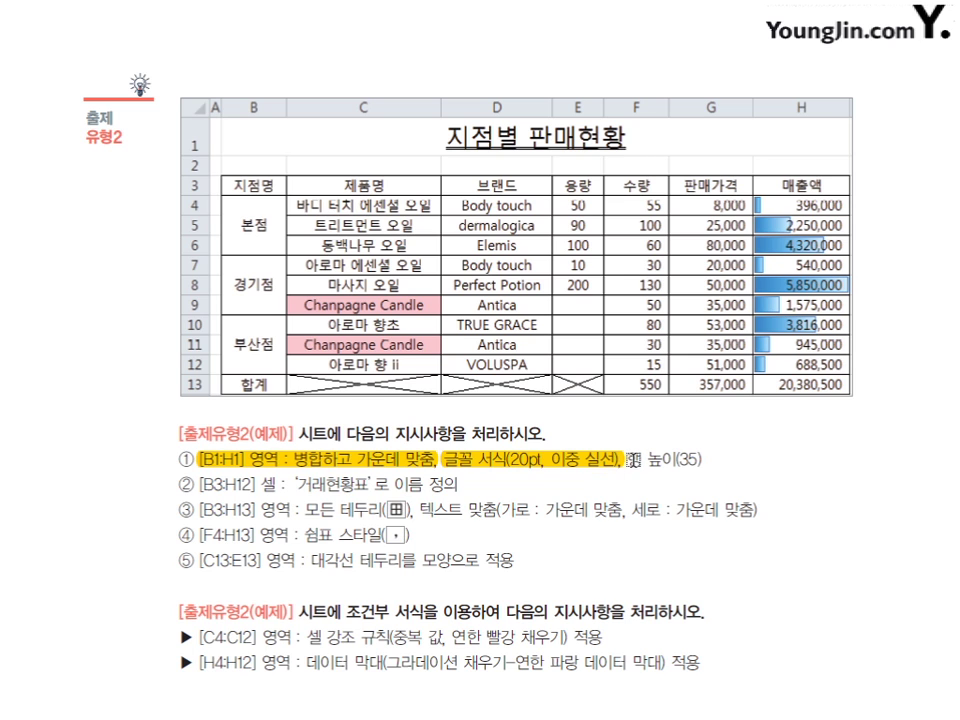
drag(632, 460, 677, 470)
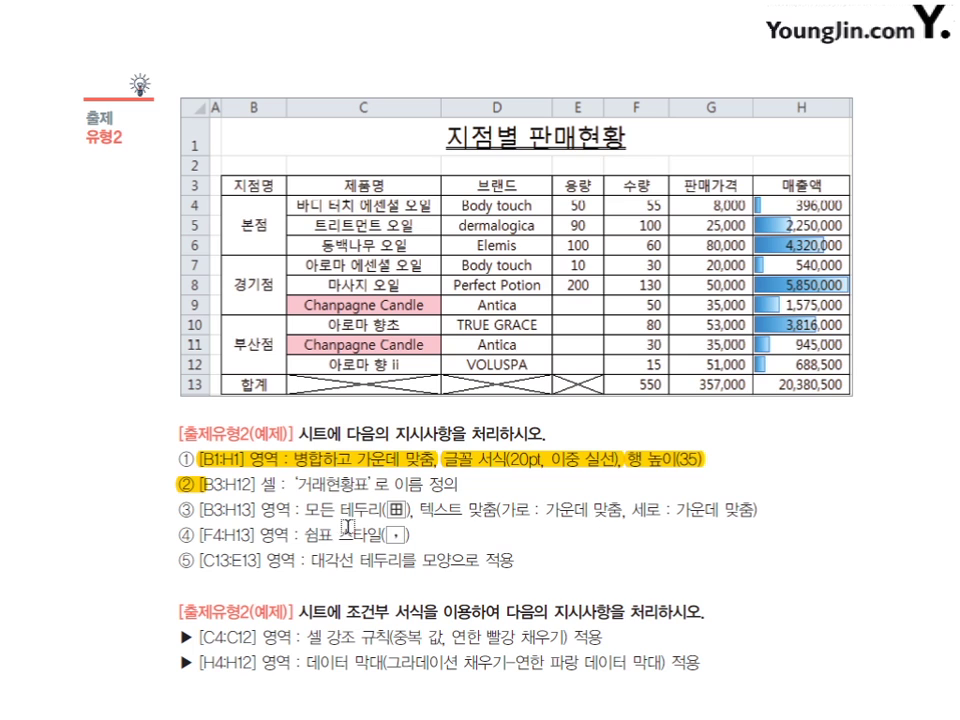
drag(265, 485, 451, 489)
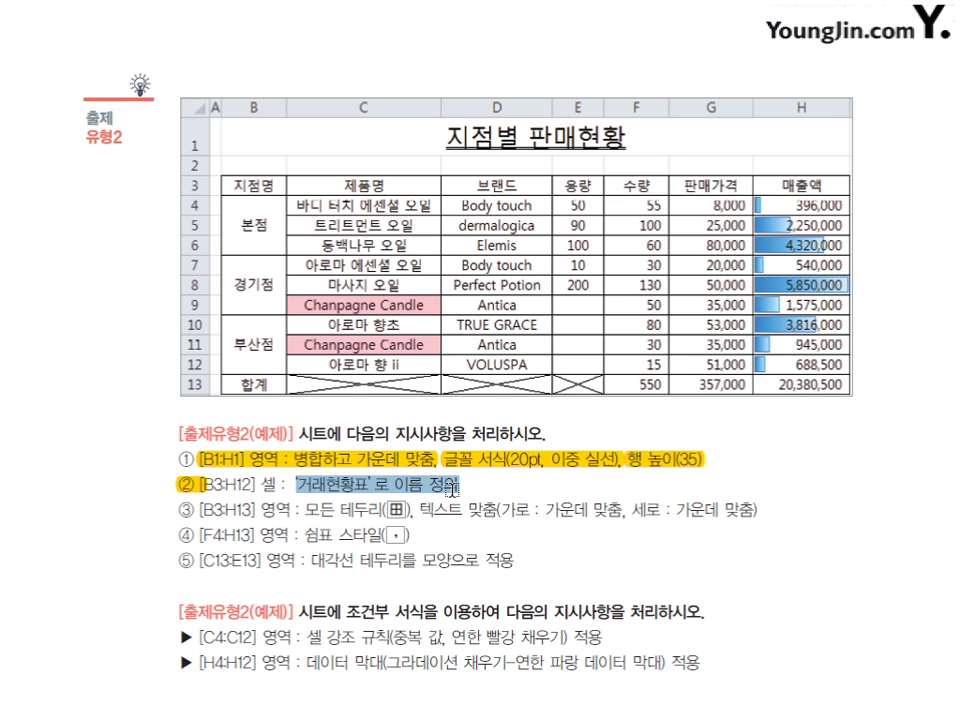
drag(305, 514, 757, 513)
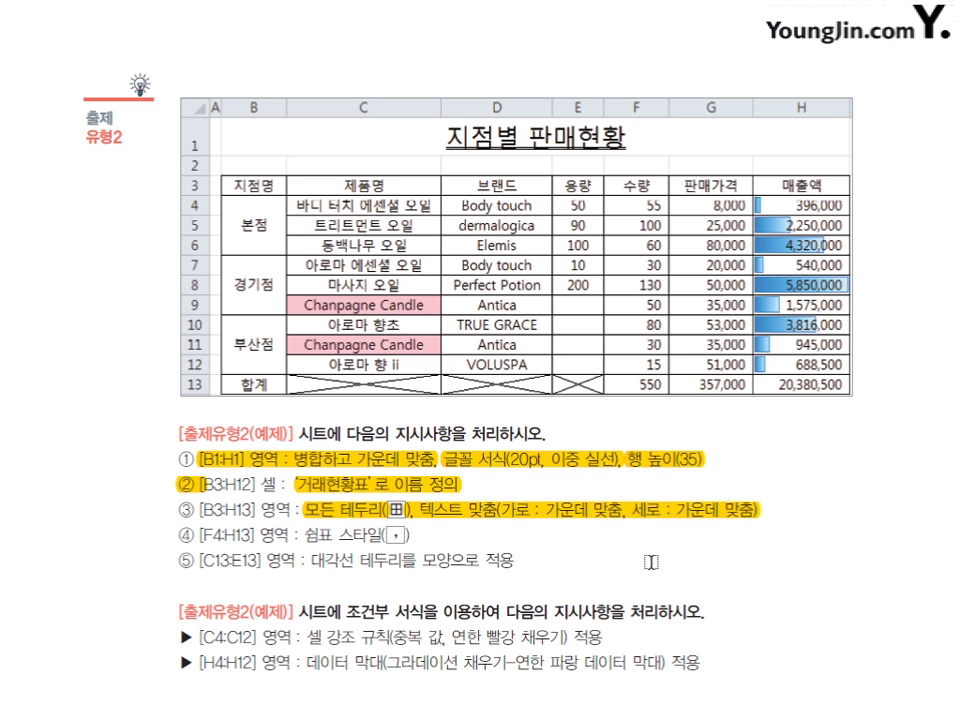
drag(308, 538, 412, 538)
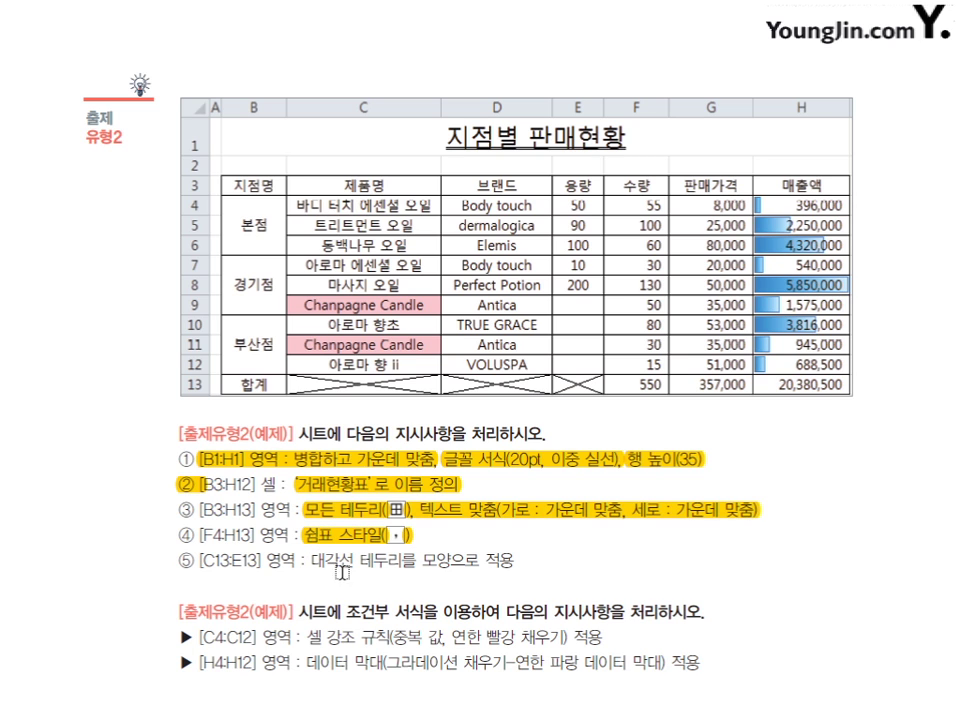
drag(311, 561, 514, 576)
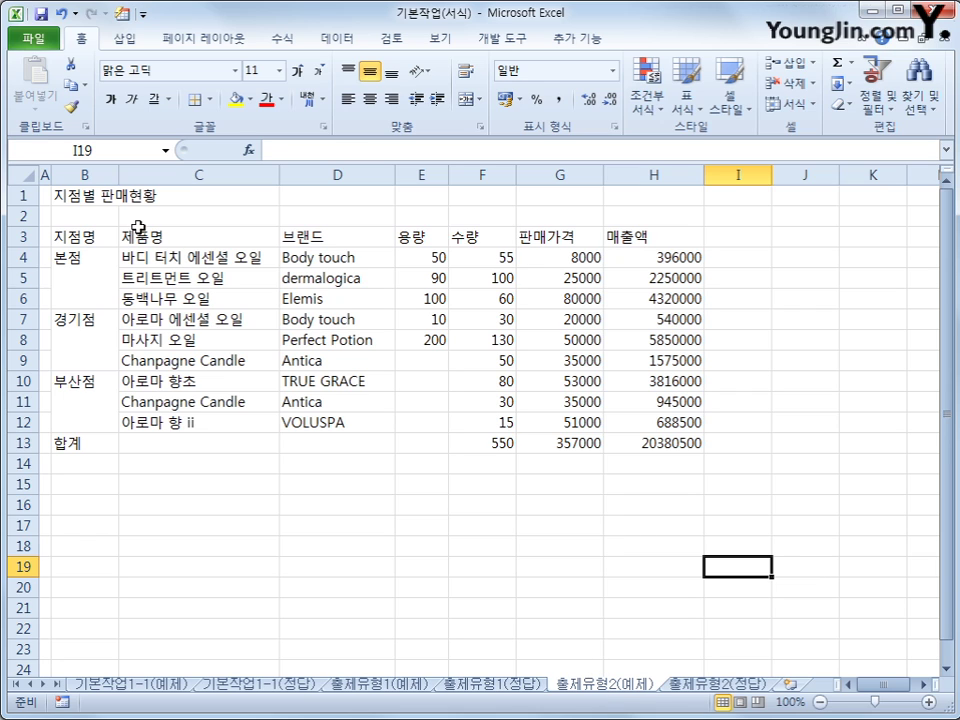
- Merge and center the title 지점별 판매현황 across B1:H1 and set its font size to 20
drag(60, 196, 667, 198)
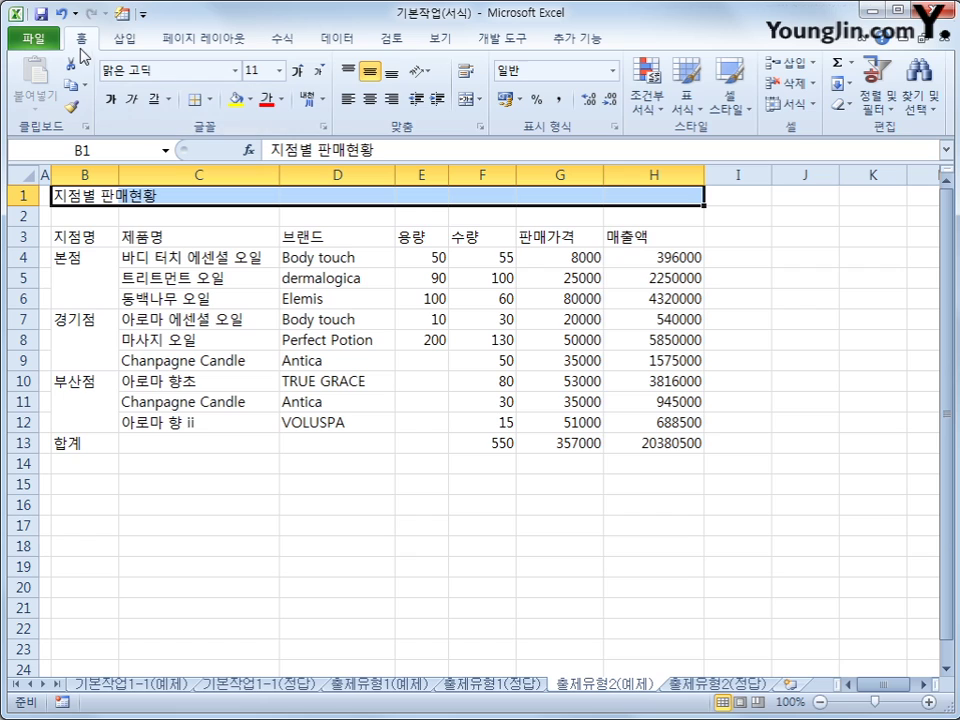
click(467, 99)
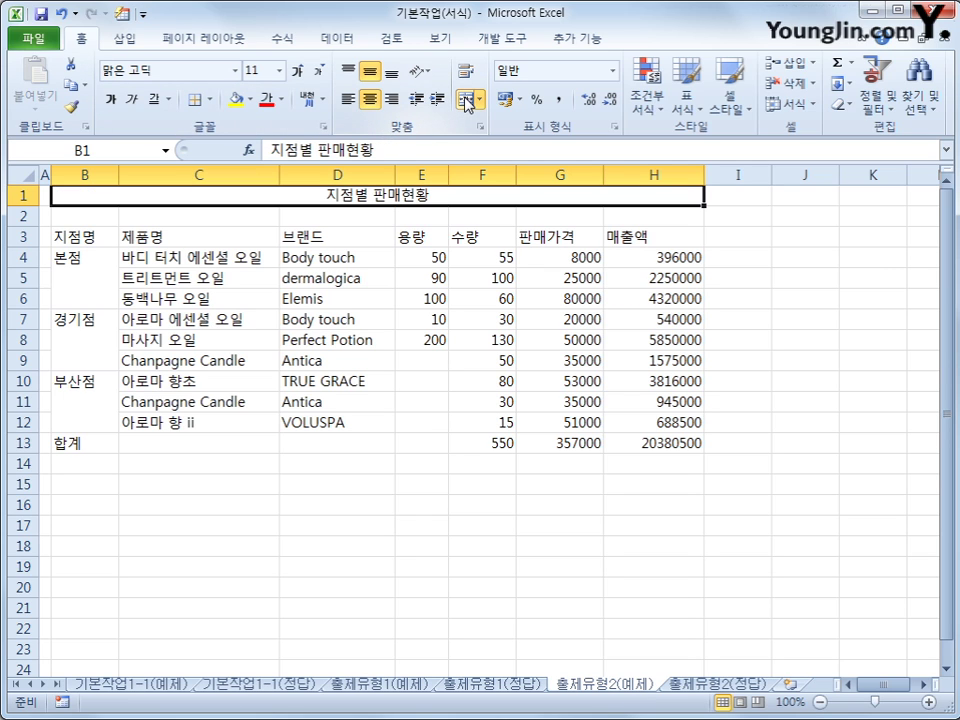
click(280, 72)
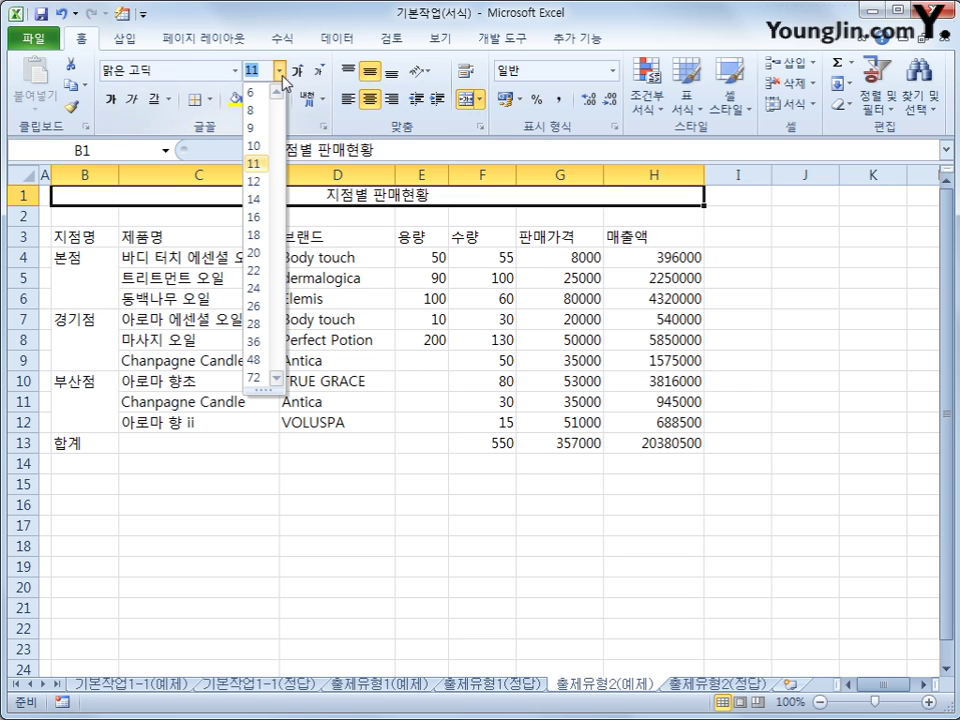
click(253, 253)
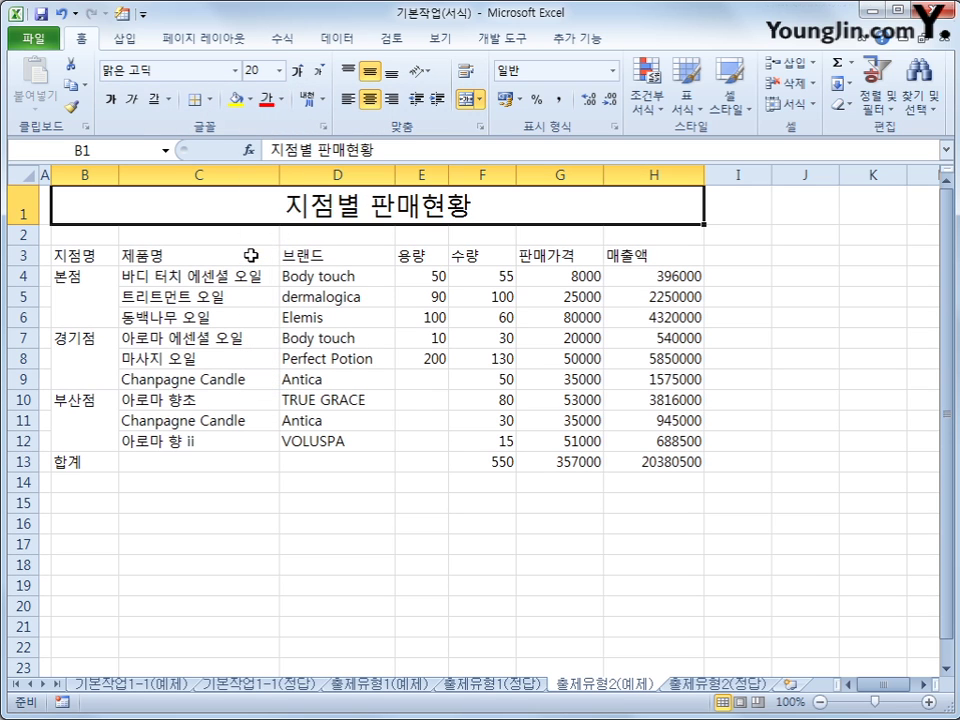
- Give the merged title in B1 a double underline, using the 이중 실선 style in the cell's font format
click(168, 99)
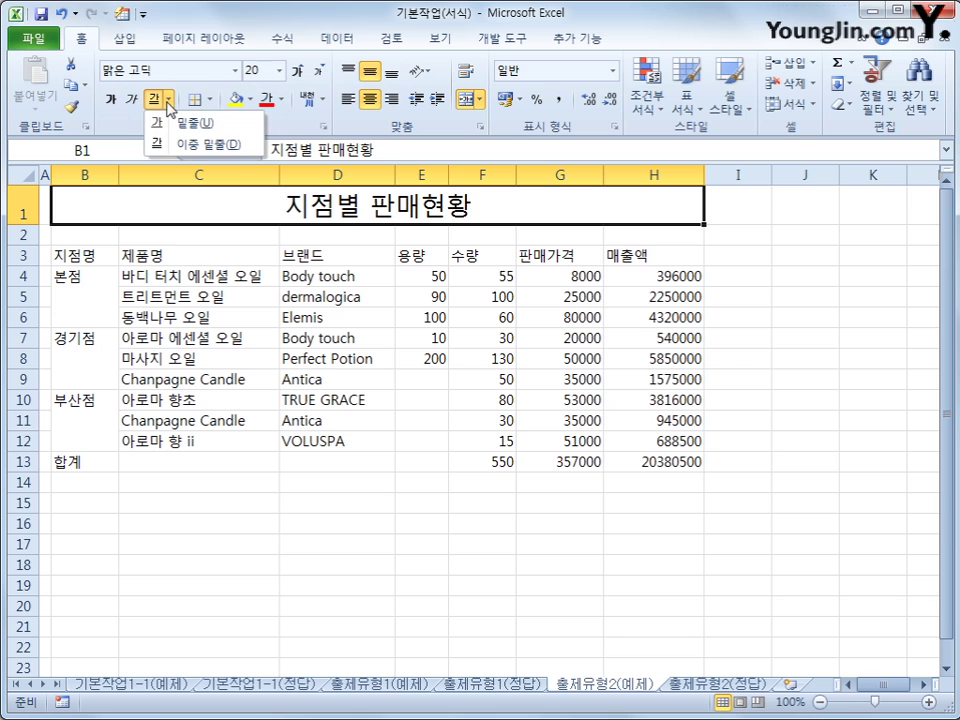
click(190, 144)
right_click(336, 212)
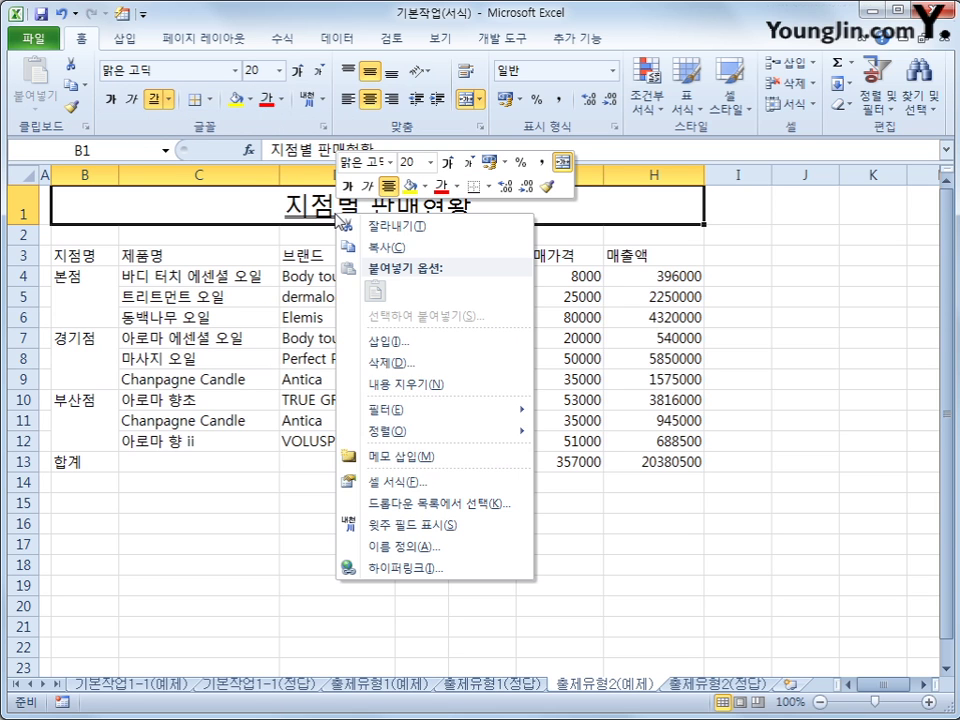
click(458, 488)
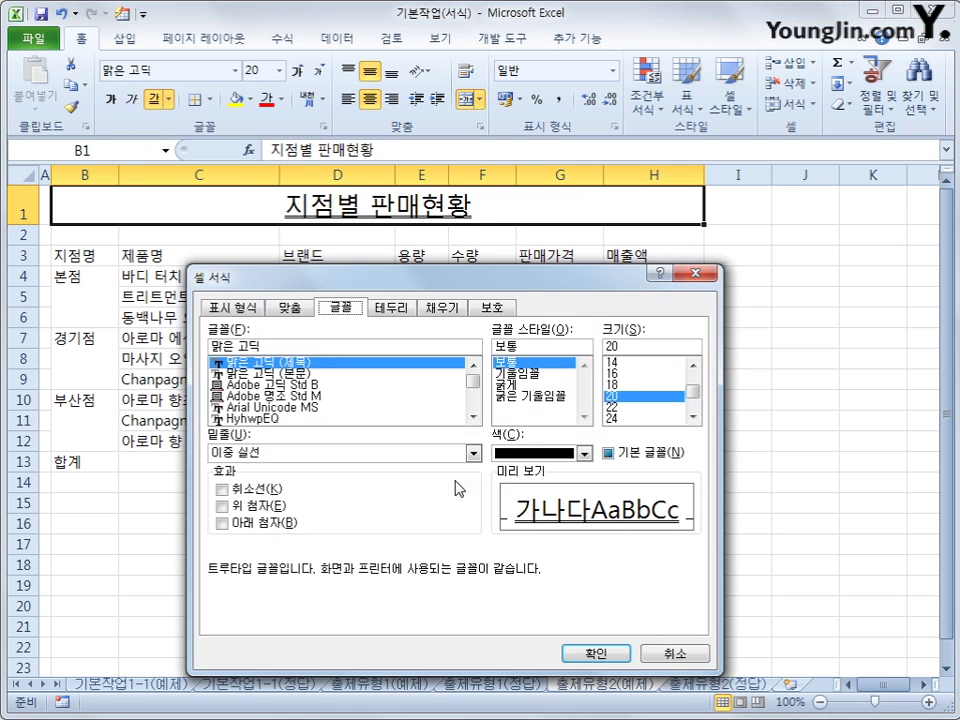
click(473, 453)
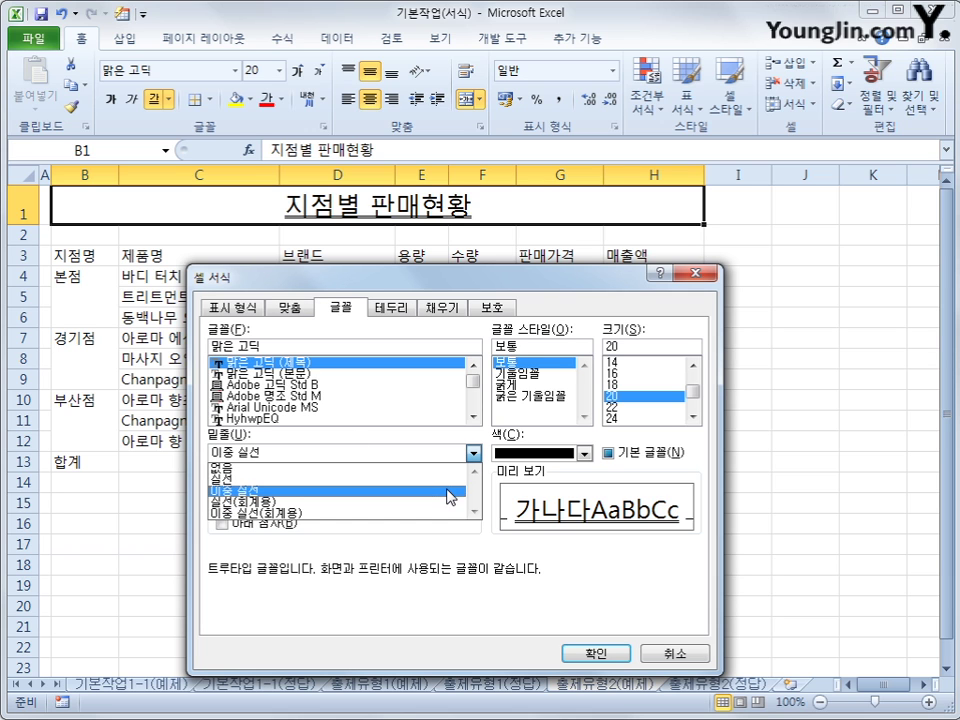
click(449, 492)
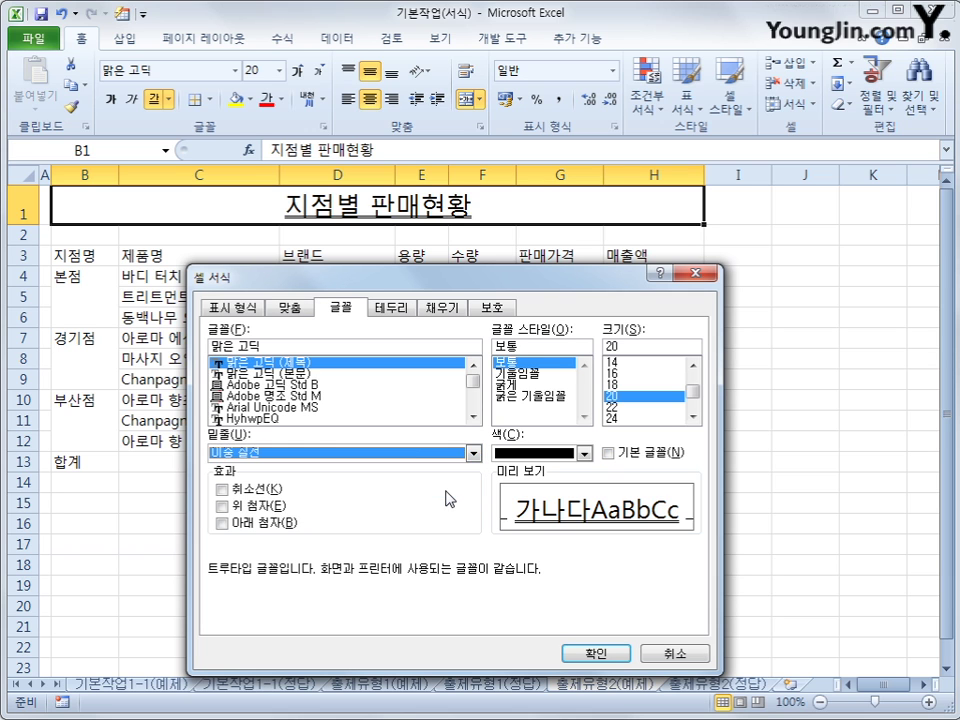
click(575, 654)
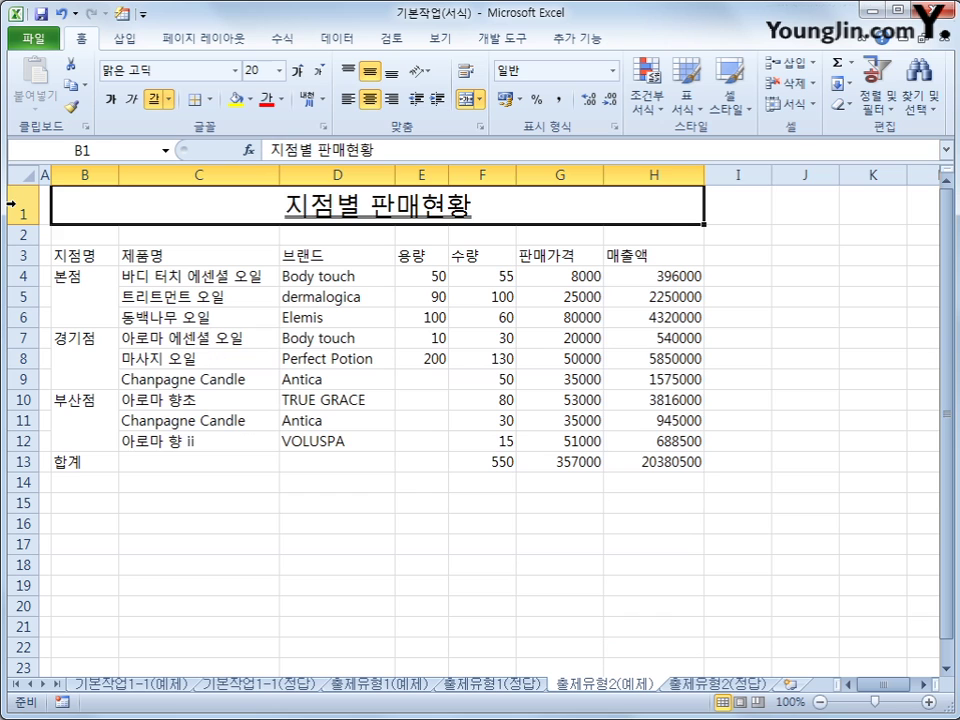
- Set the height of row 1 to 35
click(11, 203)
right_click(11, 203)
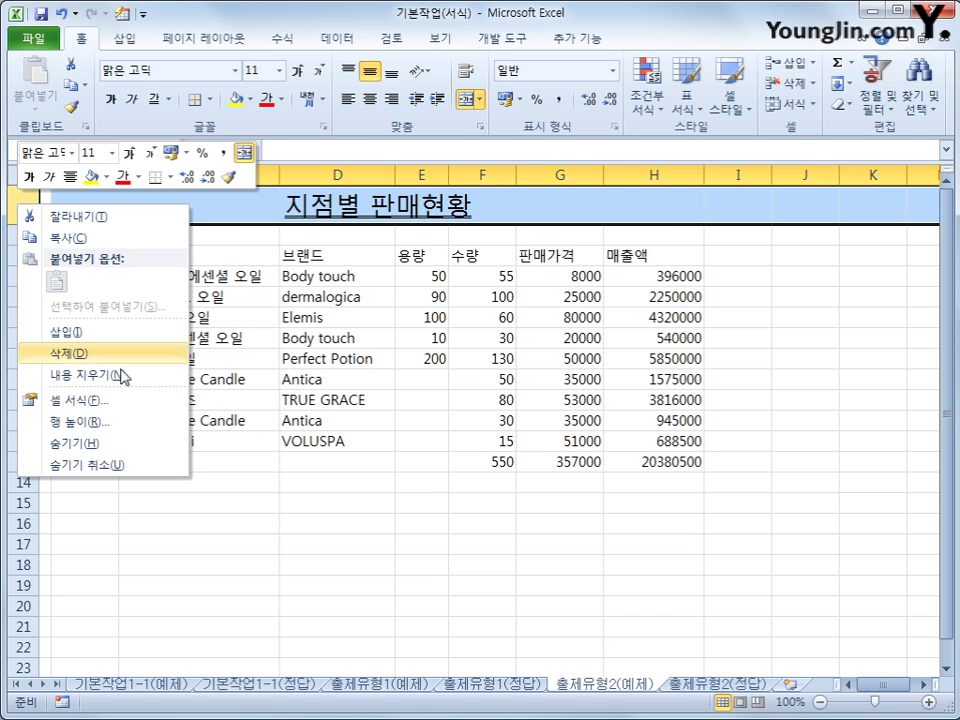
click(123, 422)
text(35)
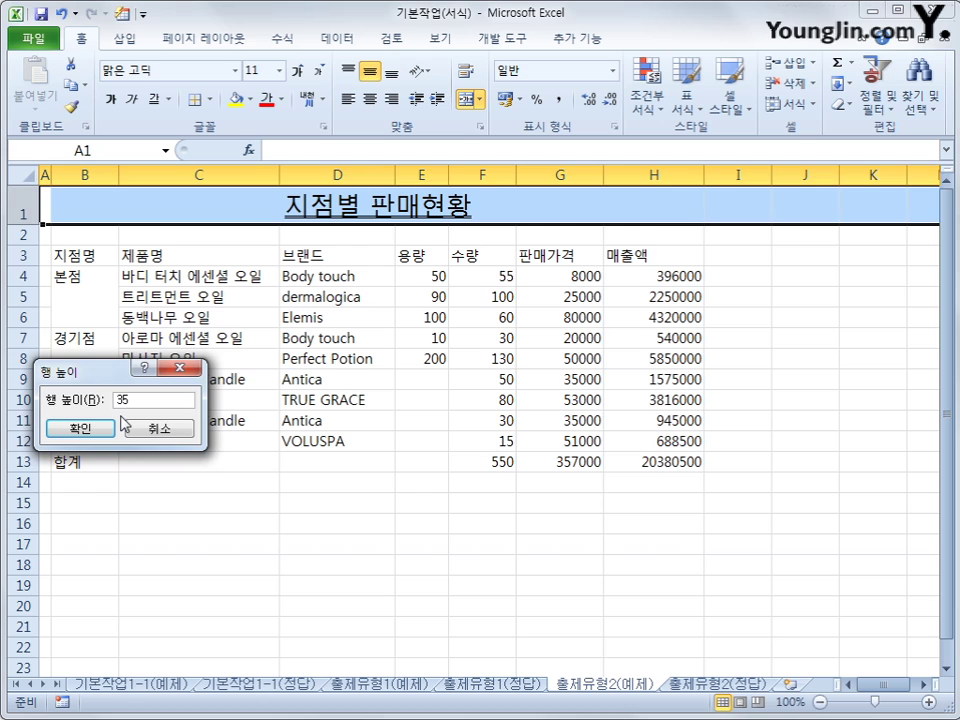
key(Return)
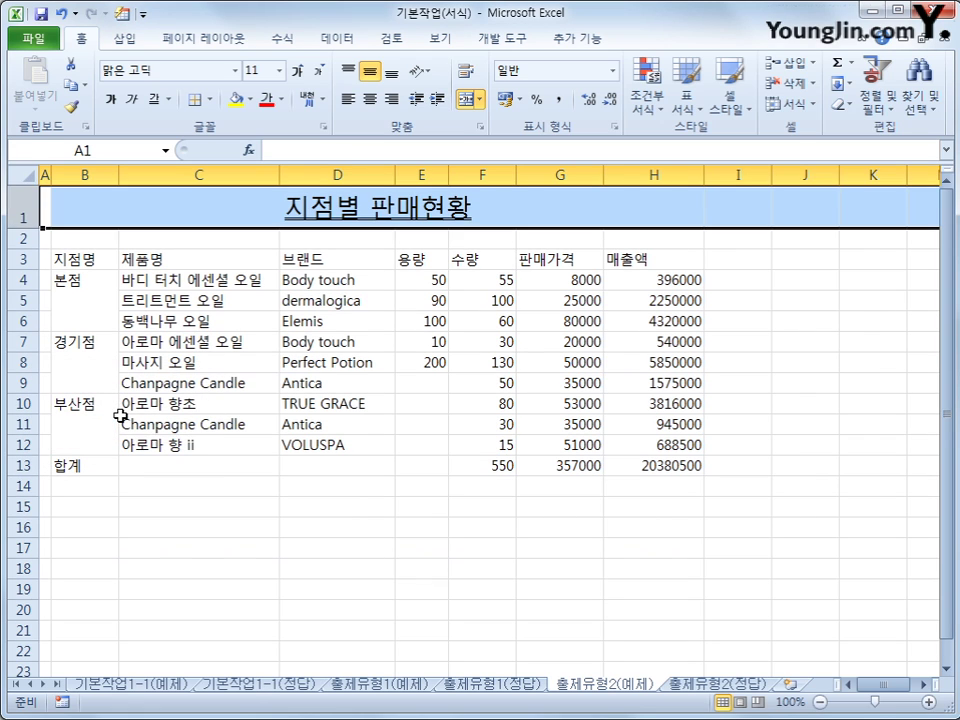
click(121, 417)
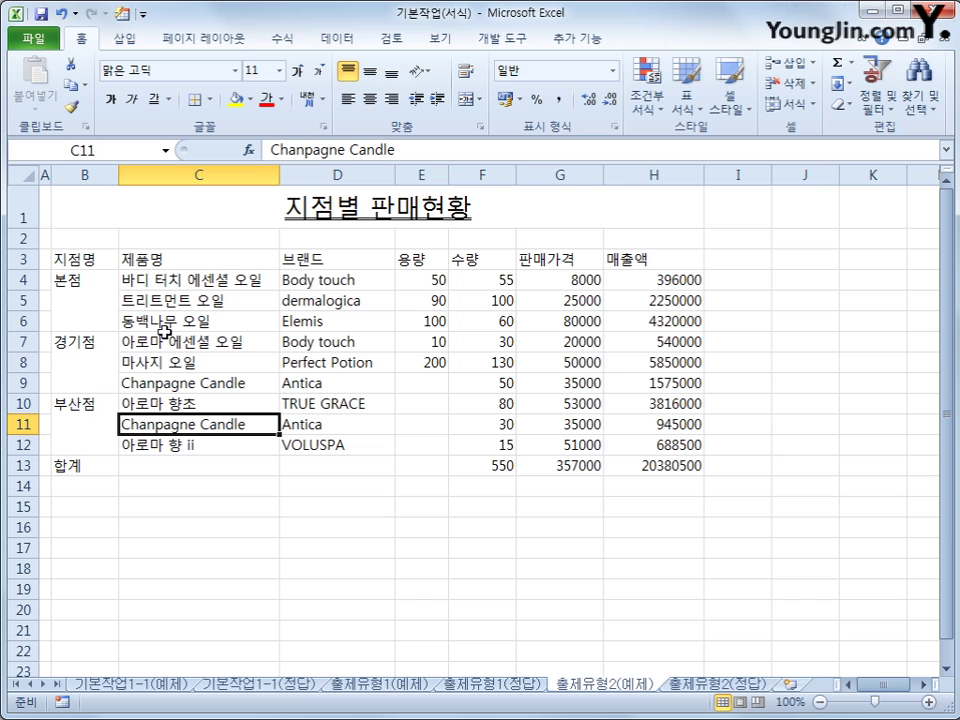
- Try to name the range B3:H12 거래현황표 and compare it with the range of that name on the 출제유형2(정답) sheet
click(100, 262)
drag(100, 262, 638, 441)
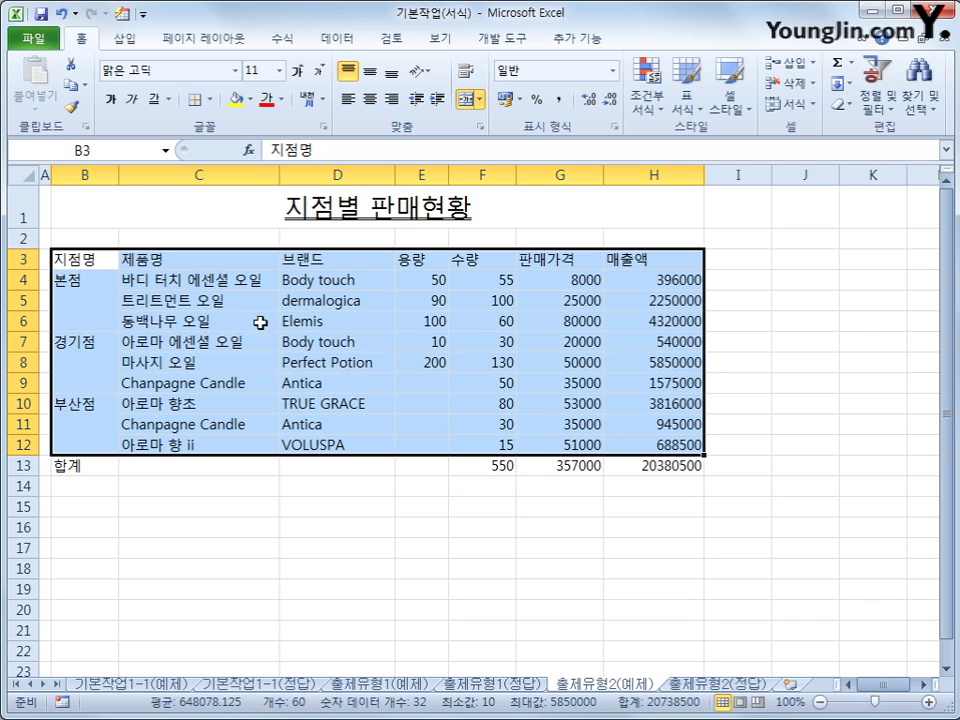
click(116, 151)
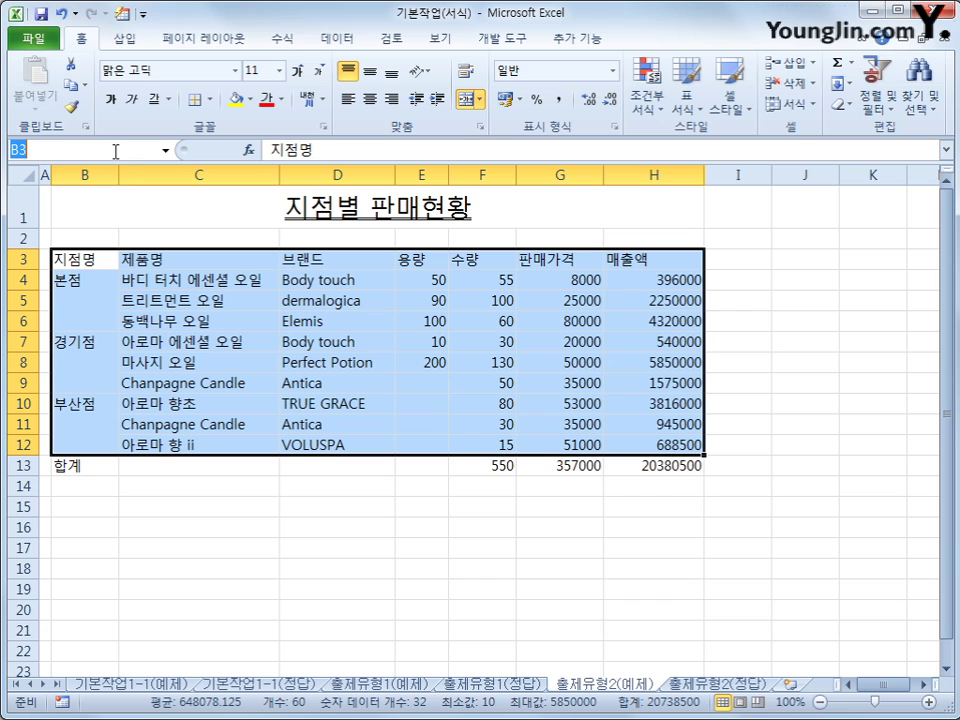
text(거래현황표)
key(Return)
key(ctrl+Page_Down)
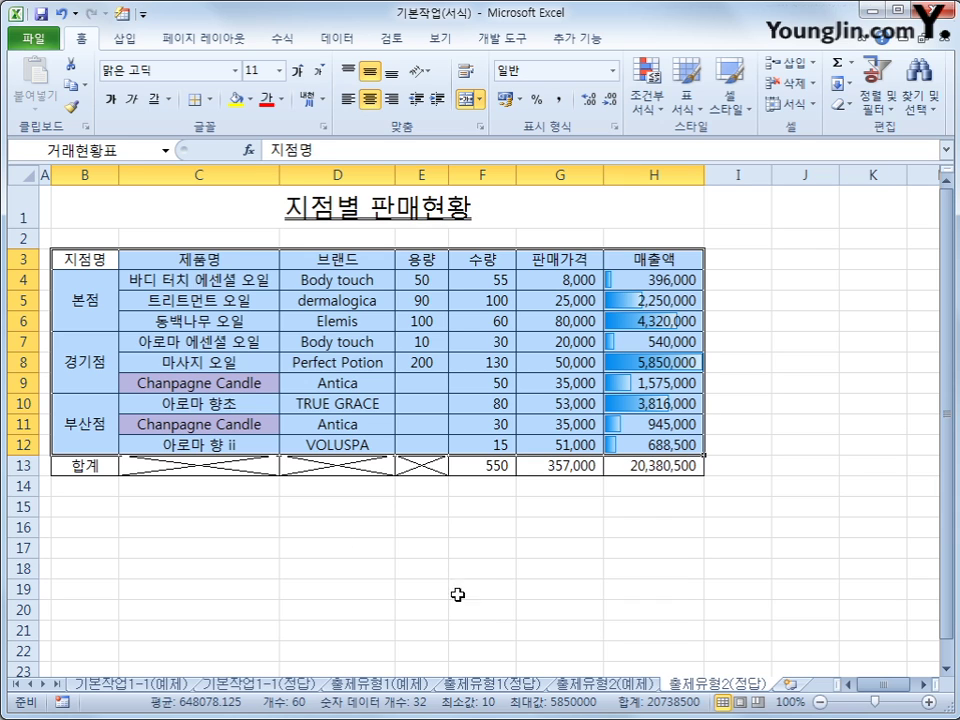
click(597, 687)
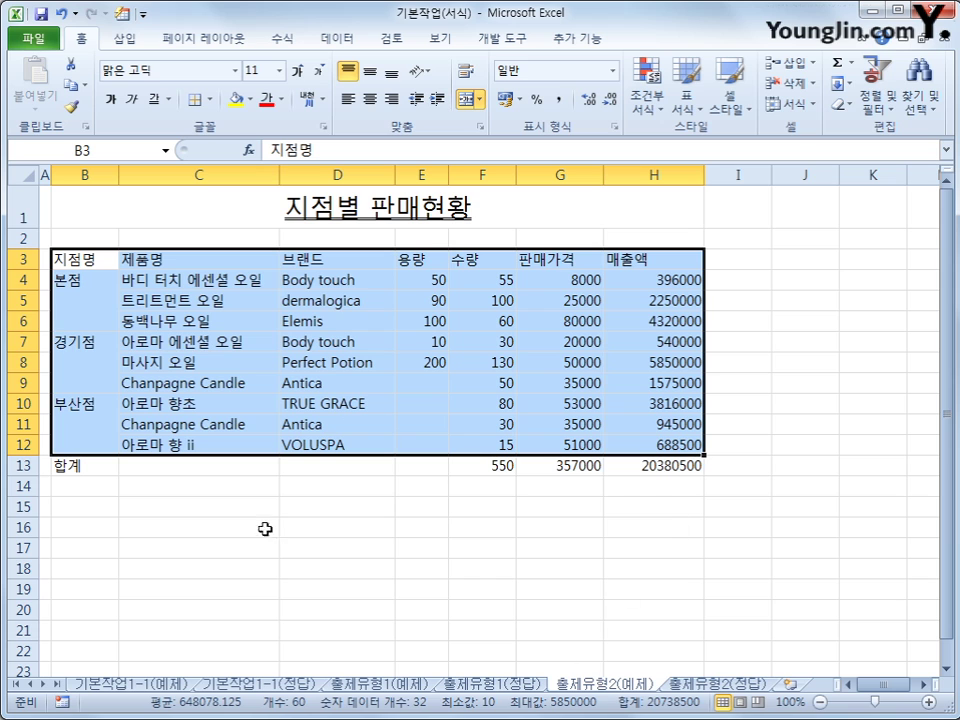
click(712, 685)
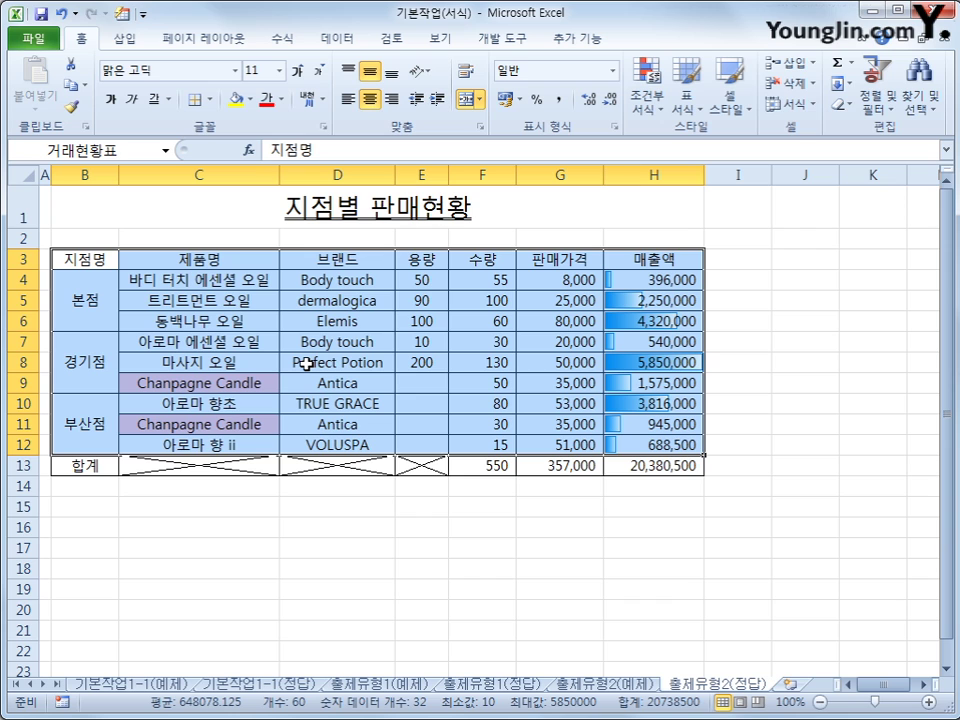
click(591, 688)
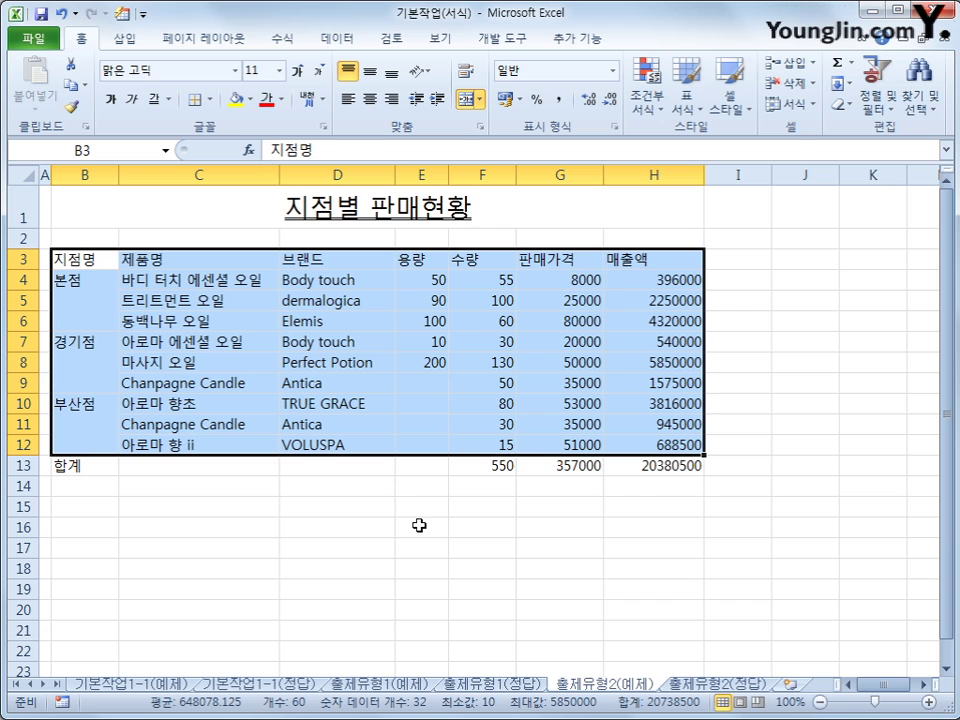
- Delete the existing defined name 거래현황표 that refers to the 출제유형2(정답) sheet in the Name Manager
click(302, 42)
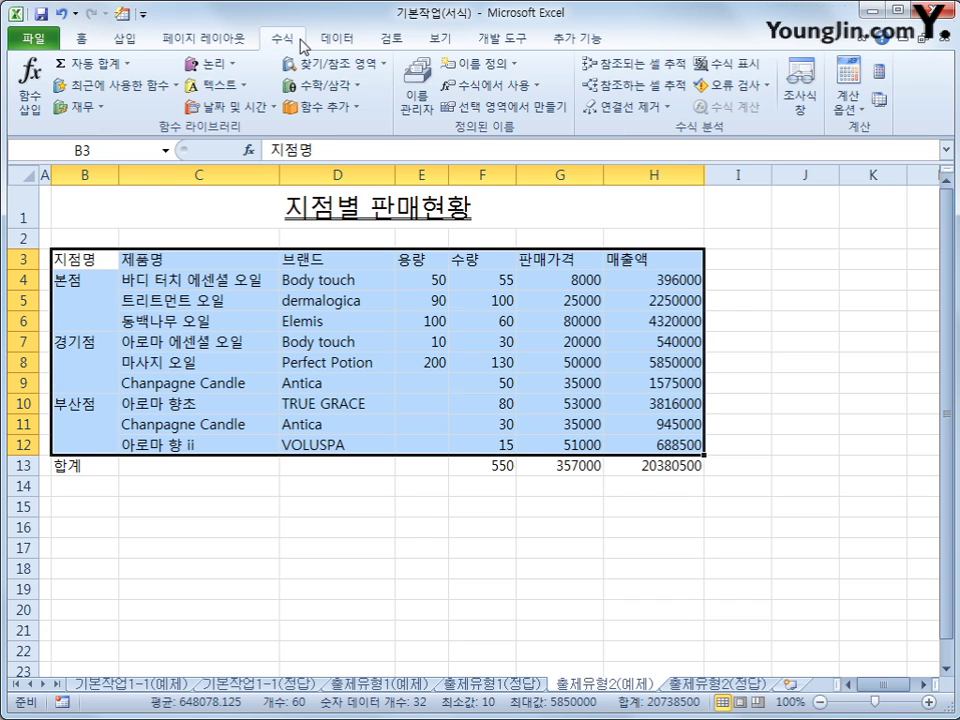
click(417, 108)
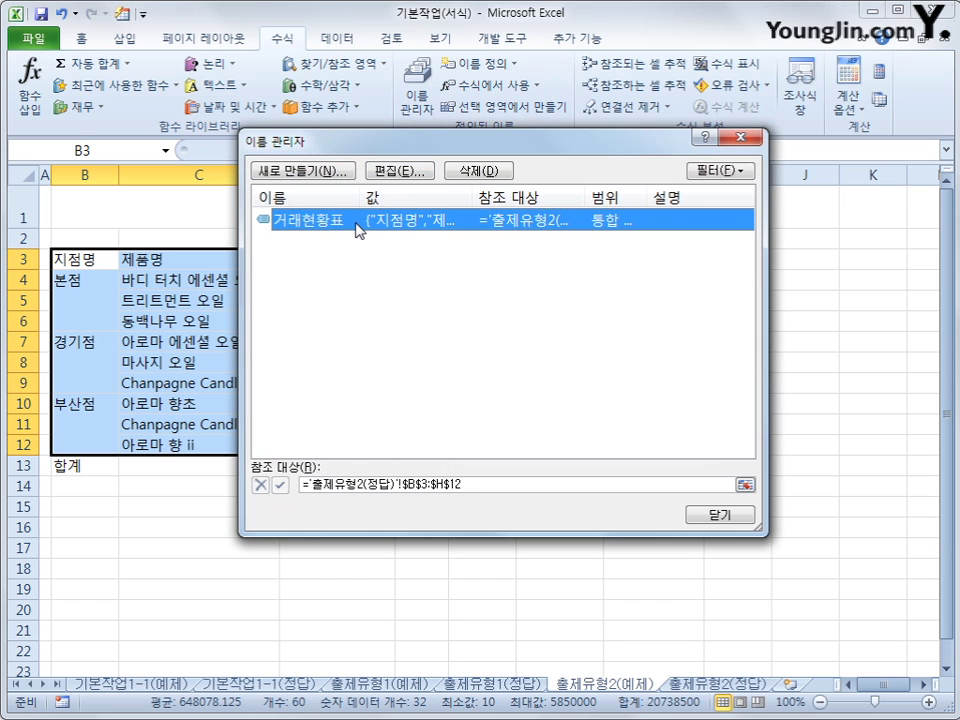
click(474, 173)
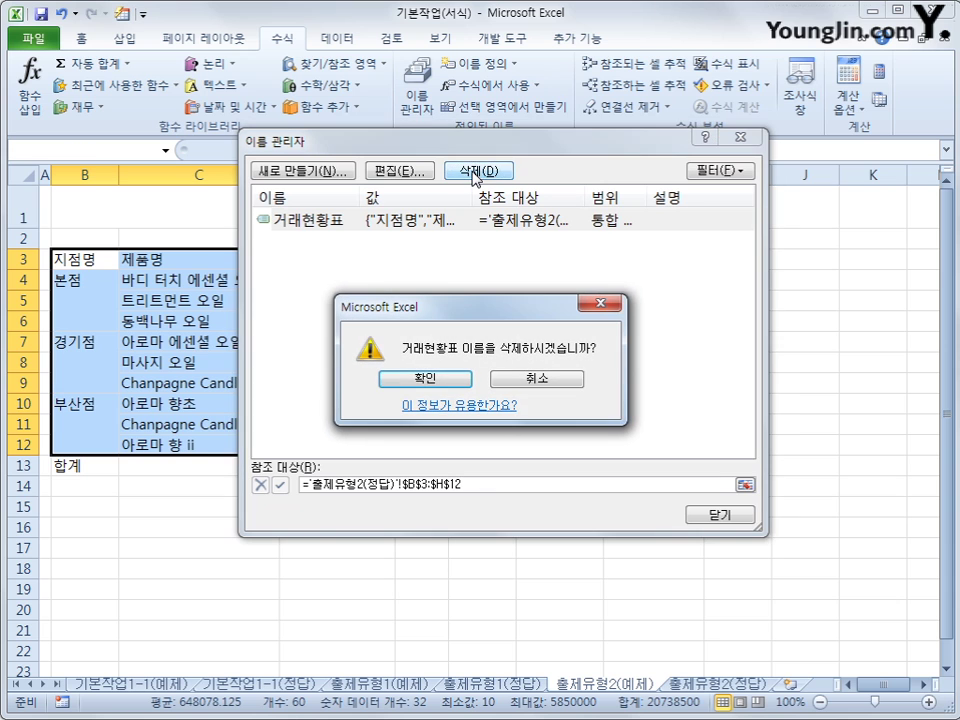
click(410, 378)
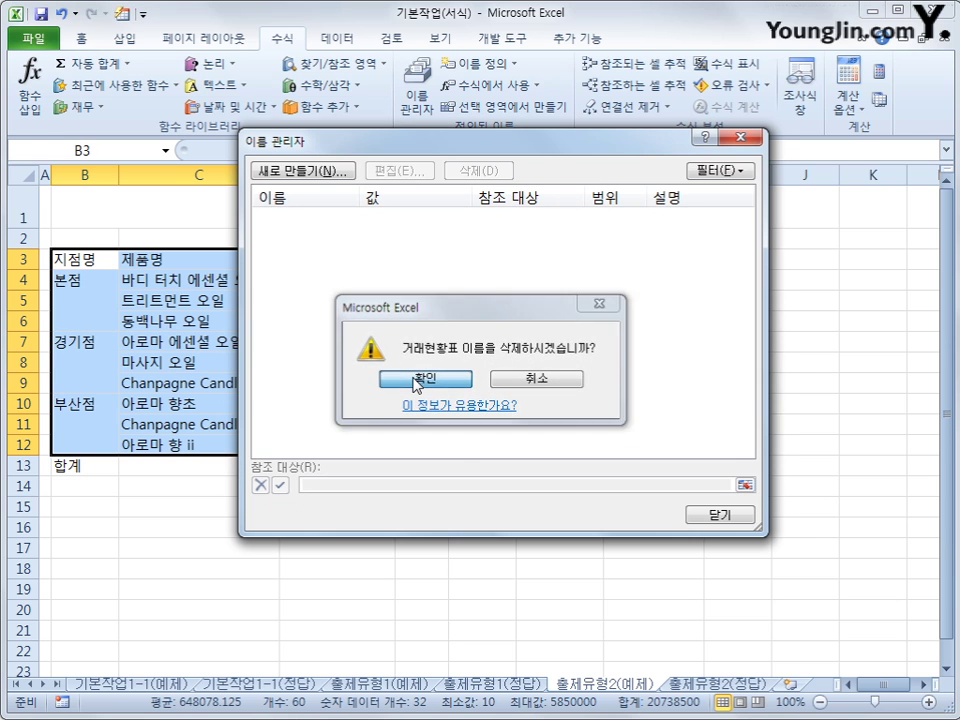
click(714, 514)
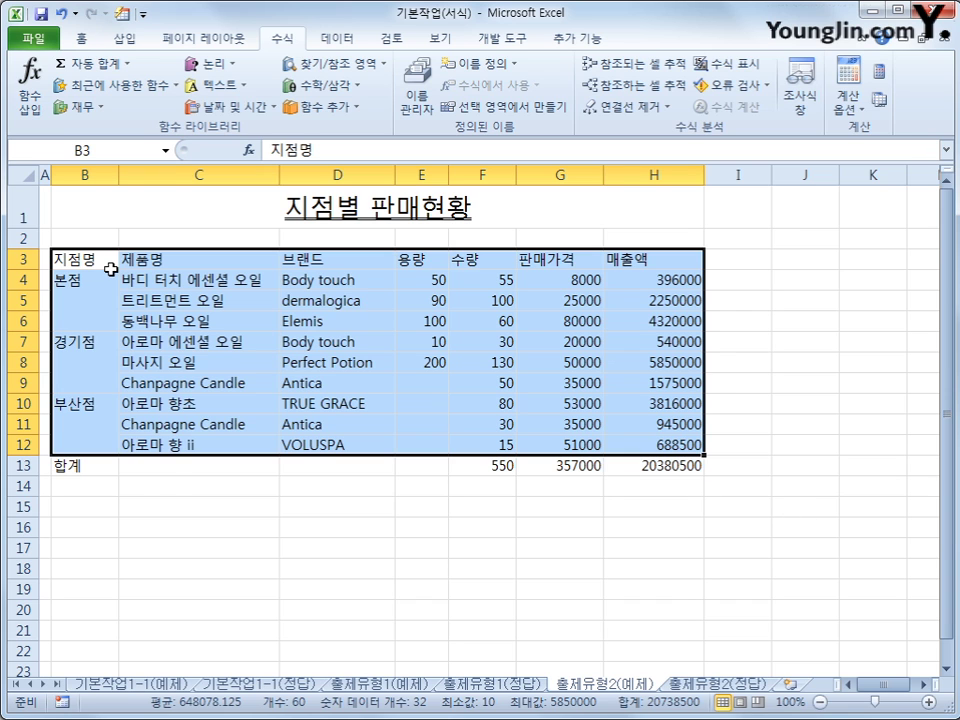
- Name the range B3:H12 on the 출제유형2(예제) sheet 거래현황표
drag(95, 260, 630, 431)
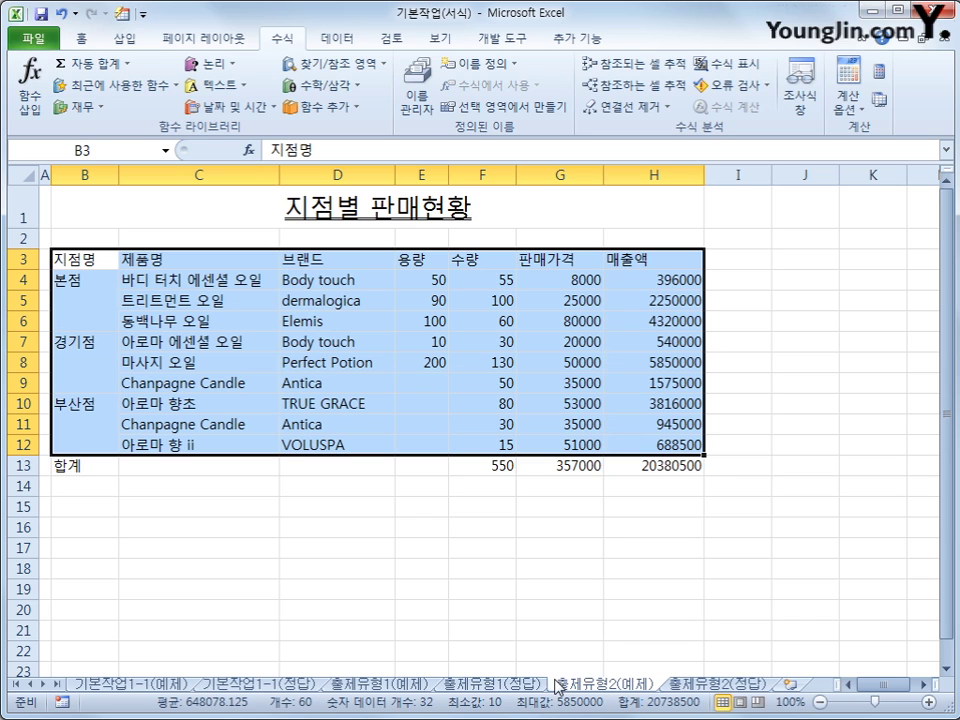
click(104, 150)
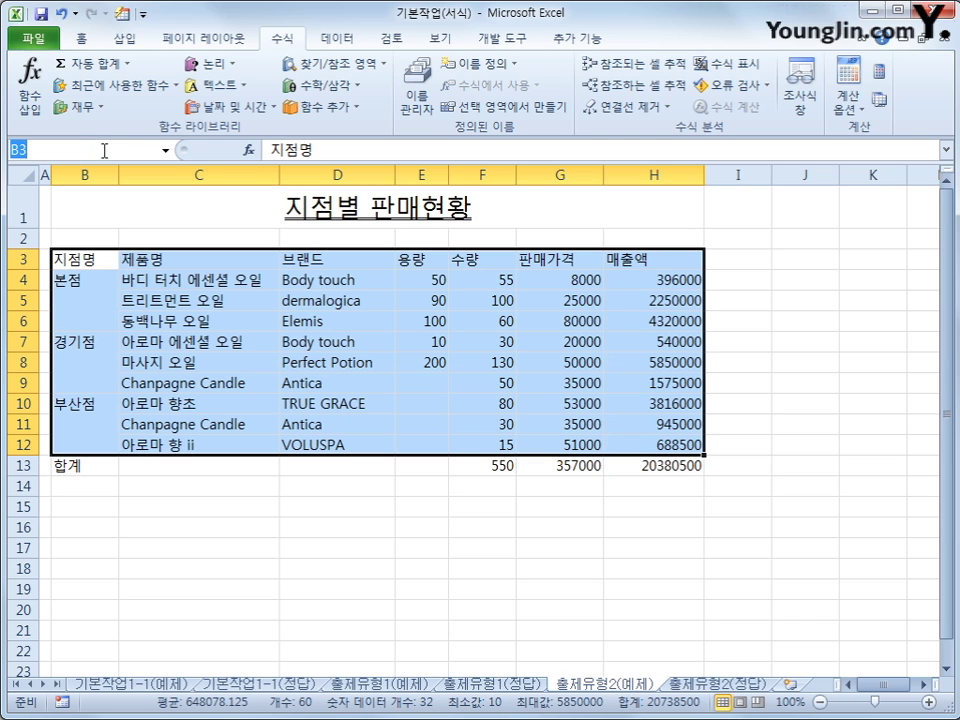
text(지)
key(BackSpace)
text(거래현황ㅍ)
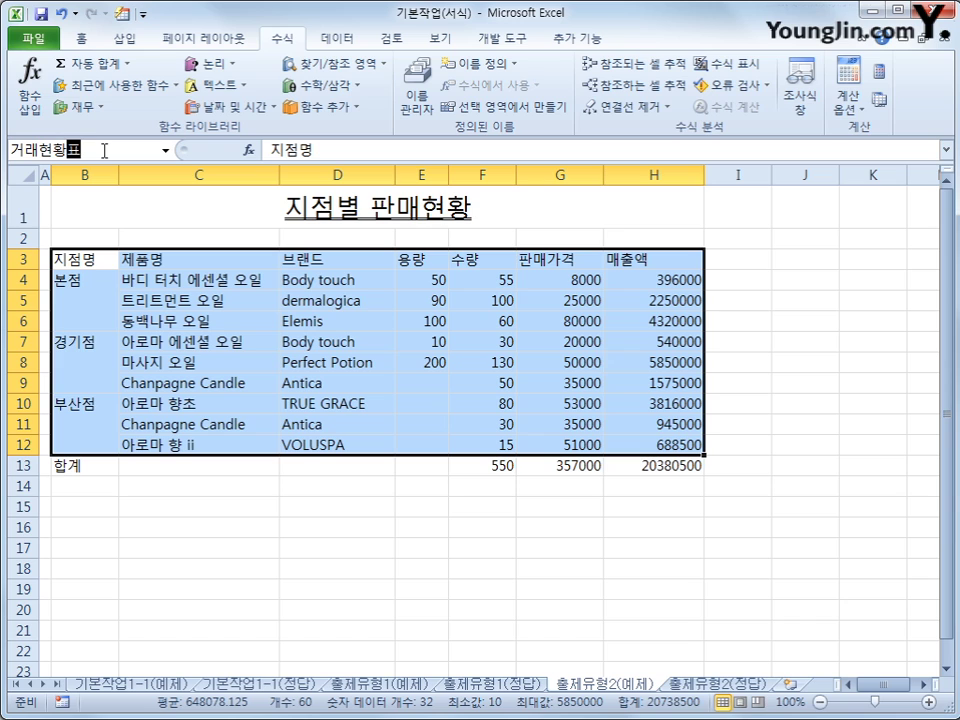
key(Return)
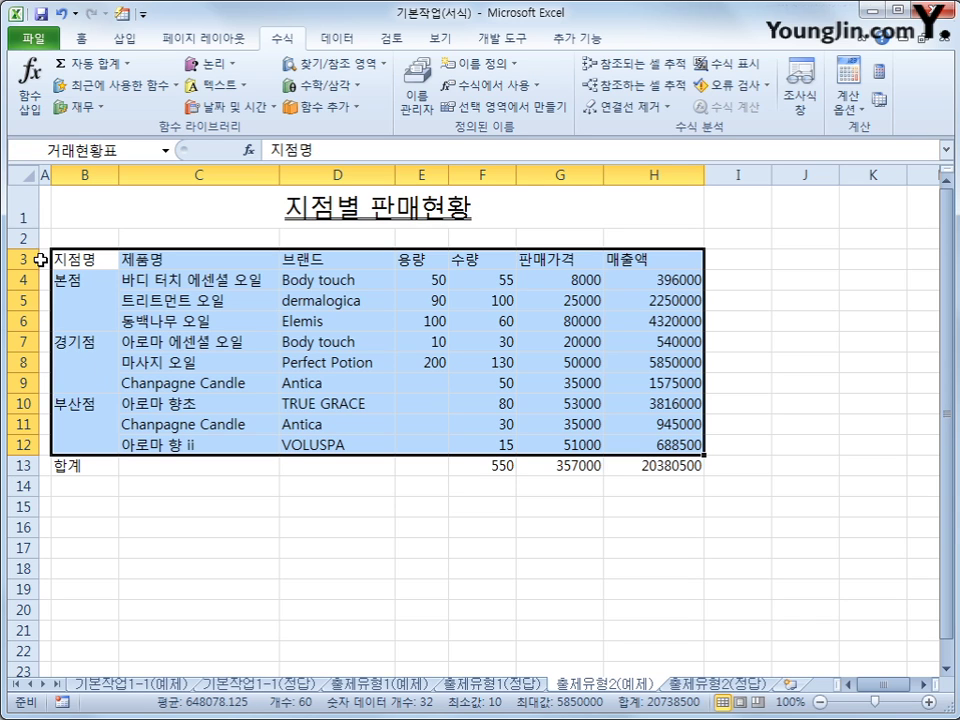
- Check the defined name 거래현황표 by selecting its range from an empty cell outside the table
click(826, 586)
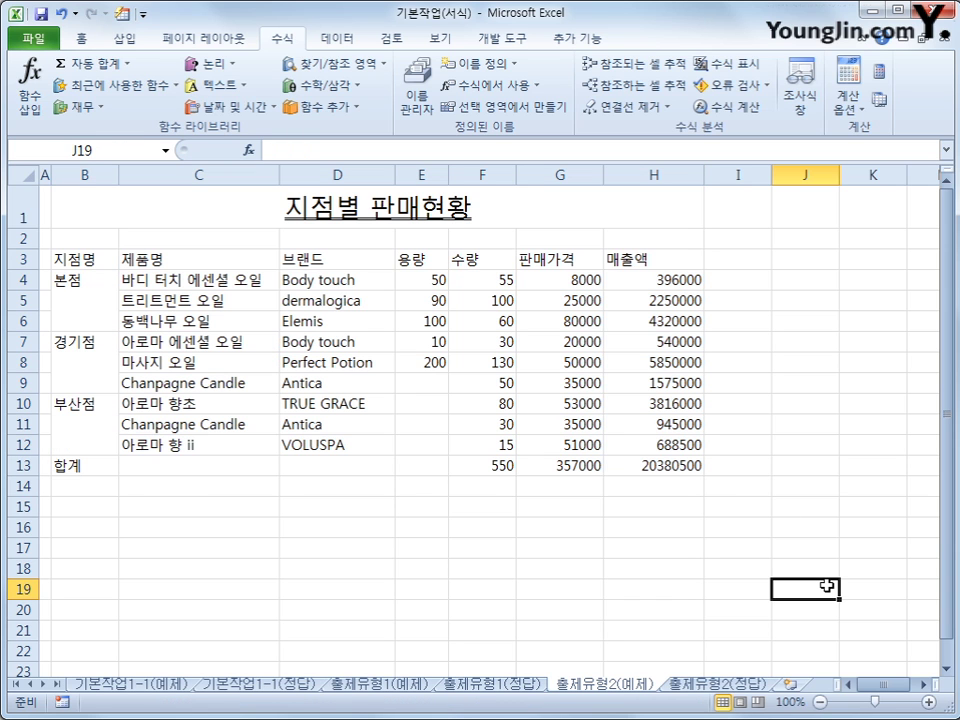
click(566, 626)
click(302, 606)
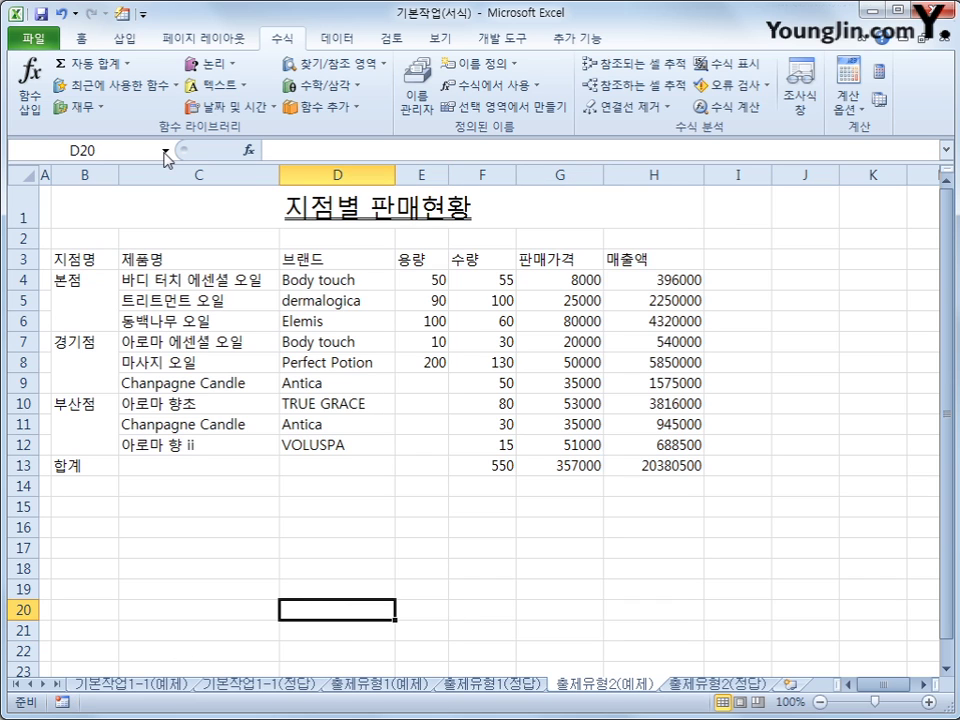
click(165, 151)
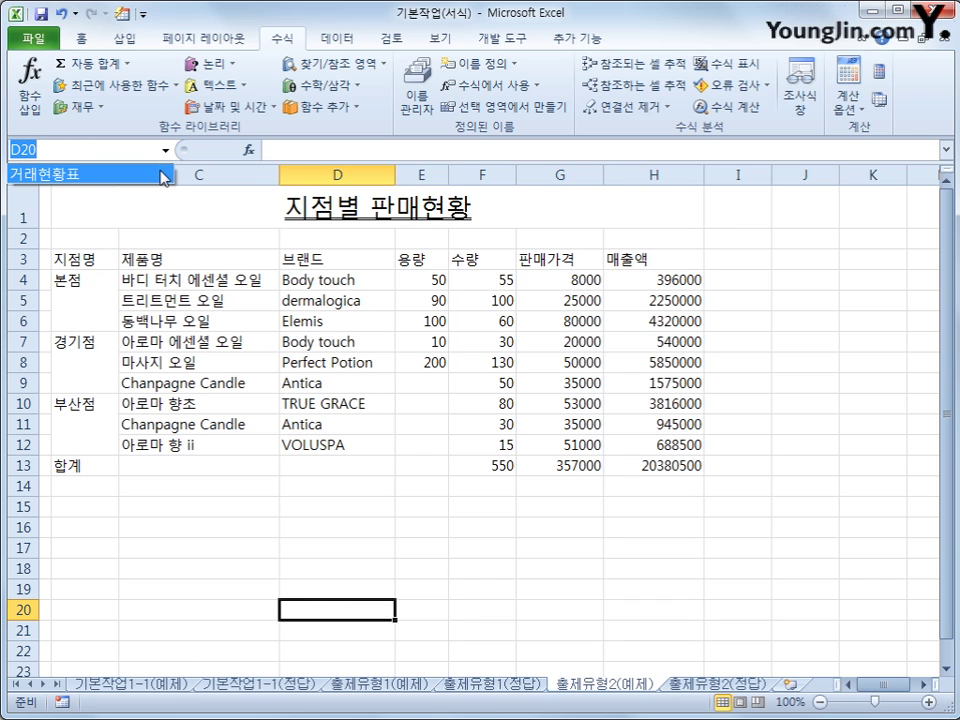
click(160, 175)
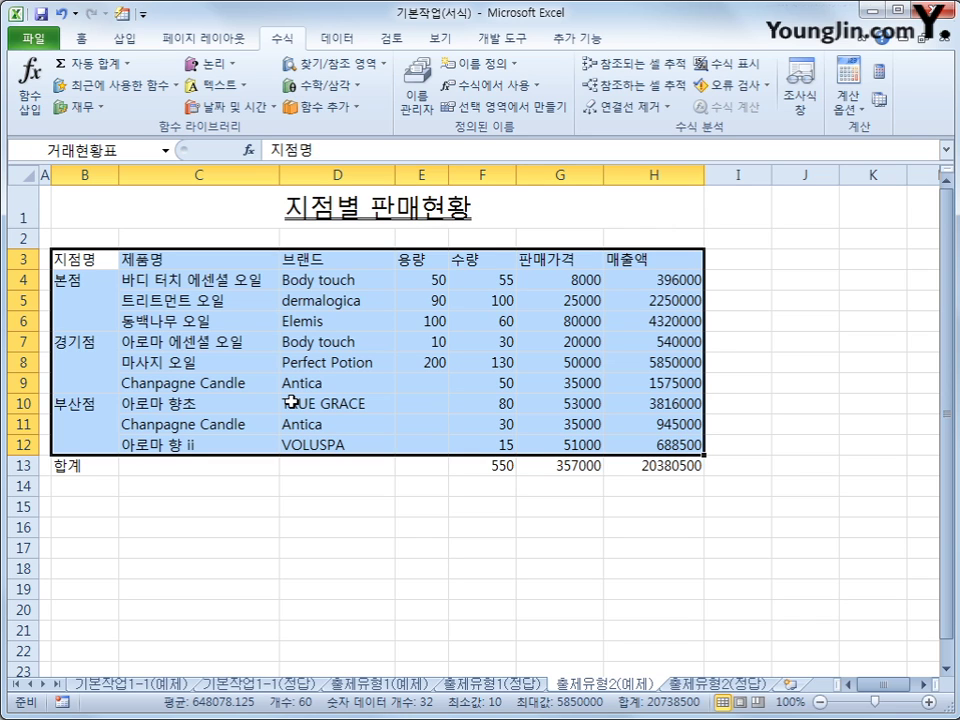
- Apply all borders to the range B3:H13 and centre its text horizontally and vertically
click(647, 530)
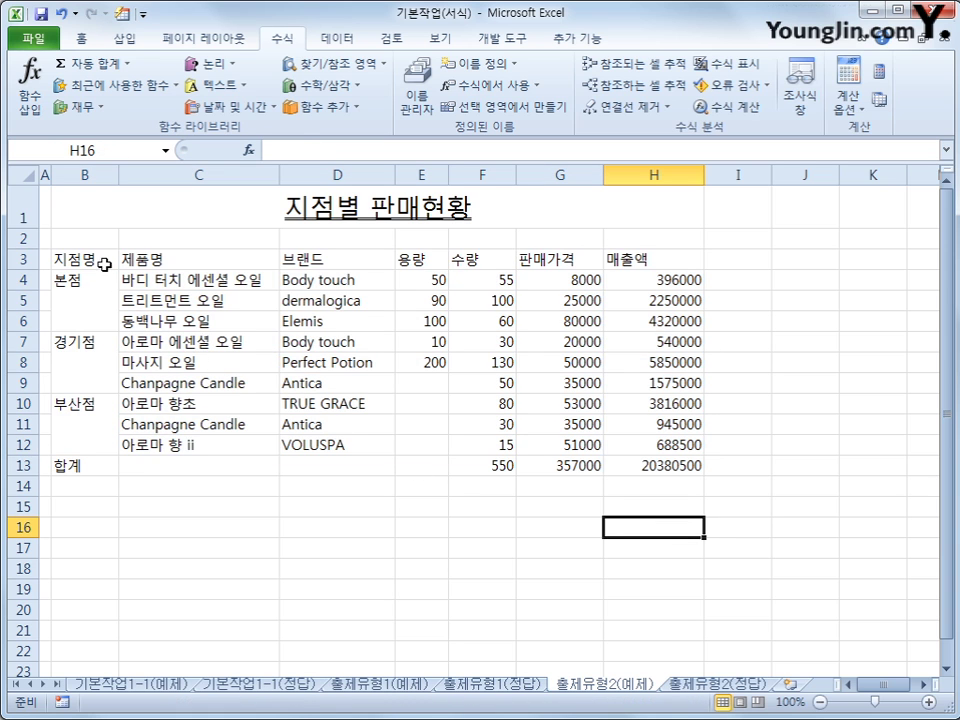
drag(100, 260, 638, 468)
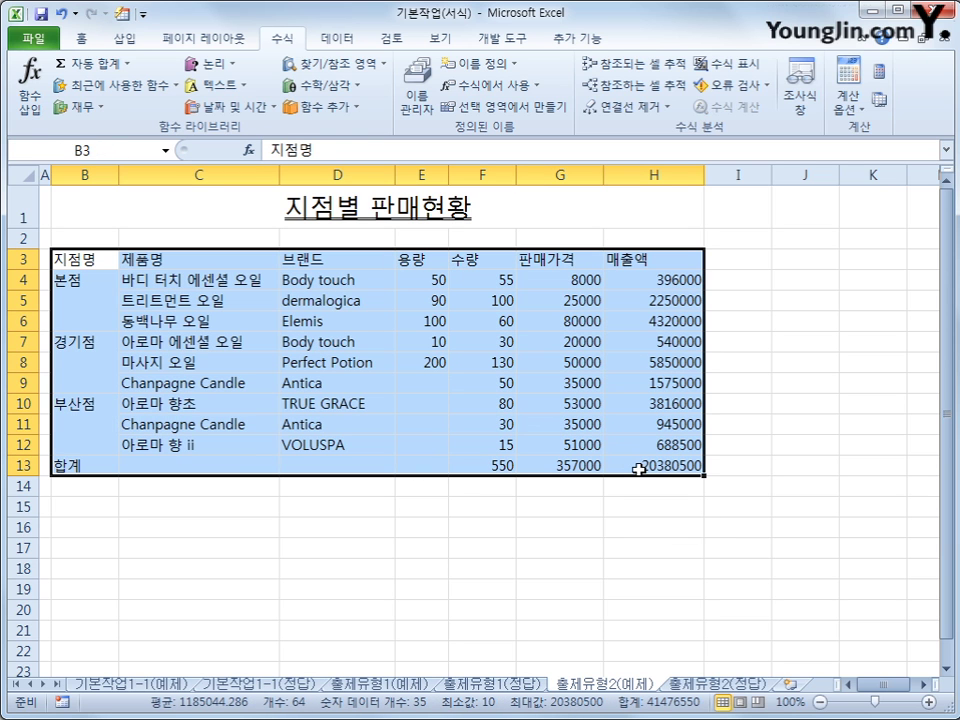
click(81, 39)
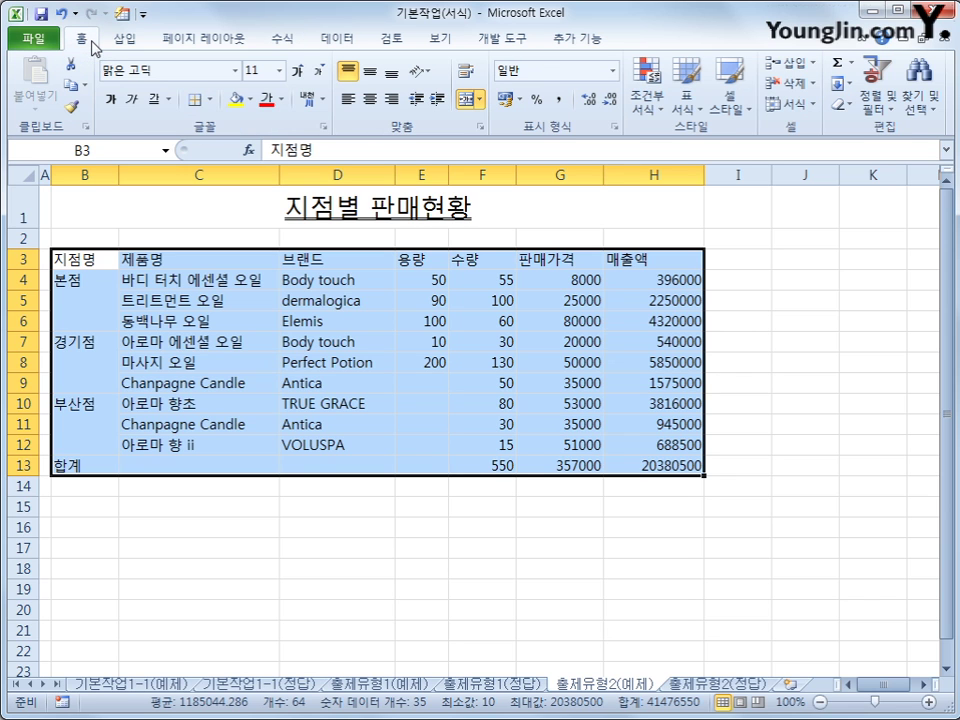
click(210, 99)
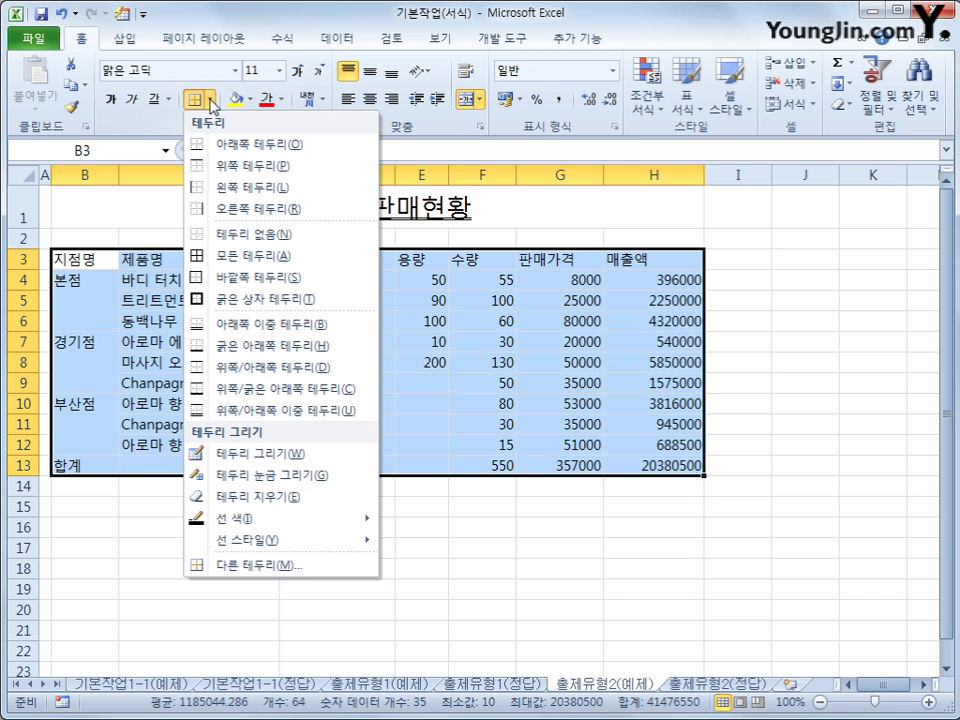
click(244, 262)
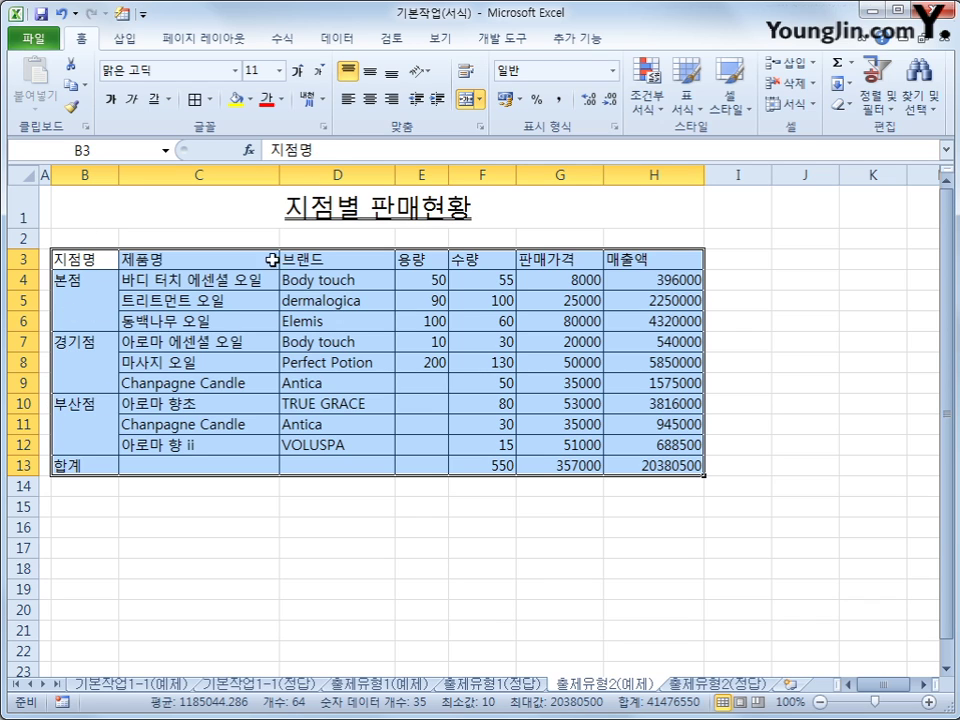
click(370, 73)
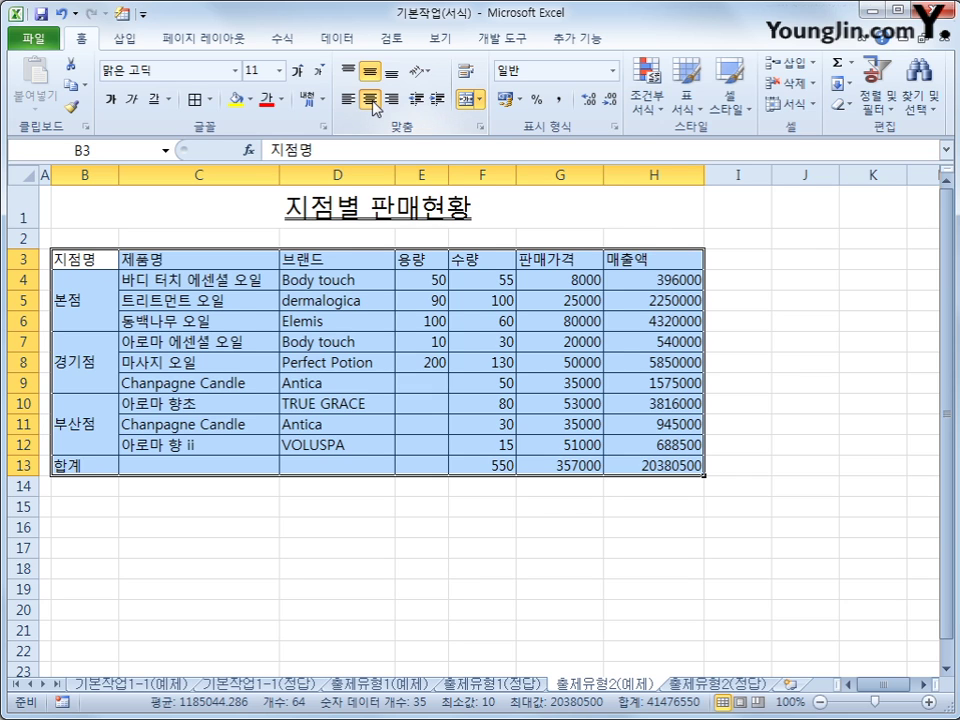
click(370, 99)
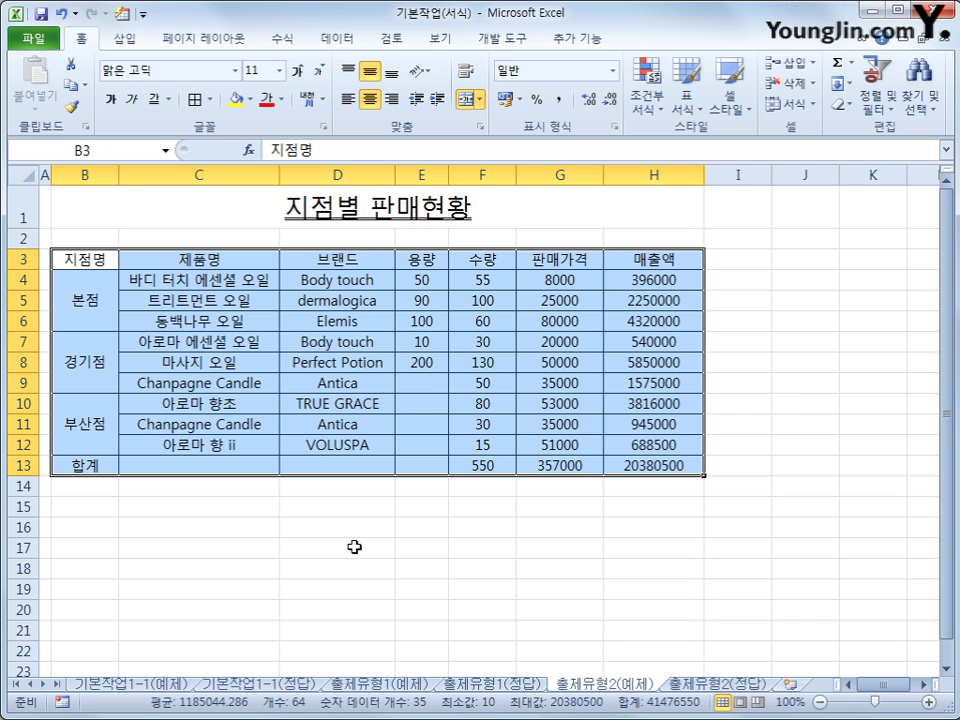
- Apply the comma style to the numbers in F4:H13
click(482, 281)
drag(482, 281, 645, 465)
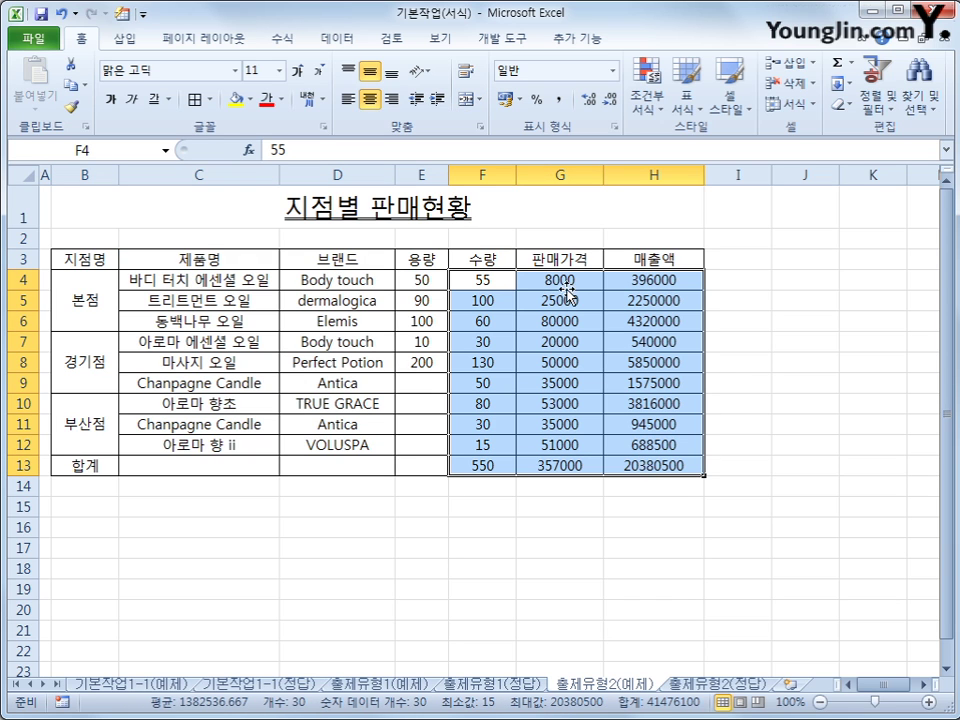
click(559, 100)
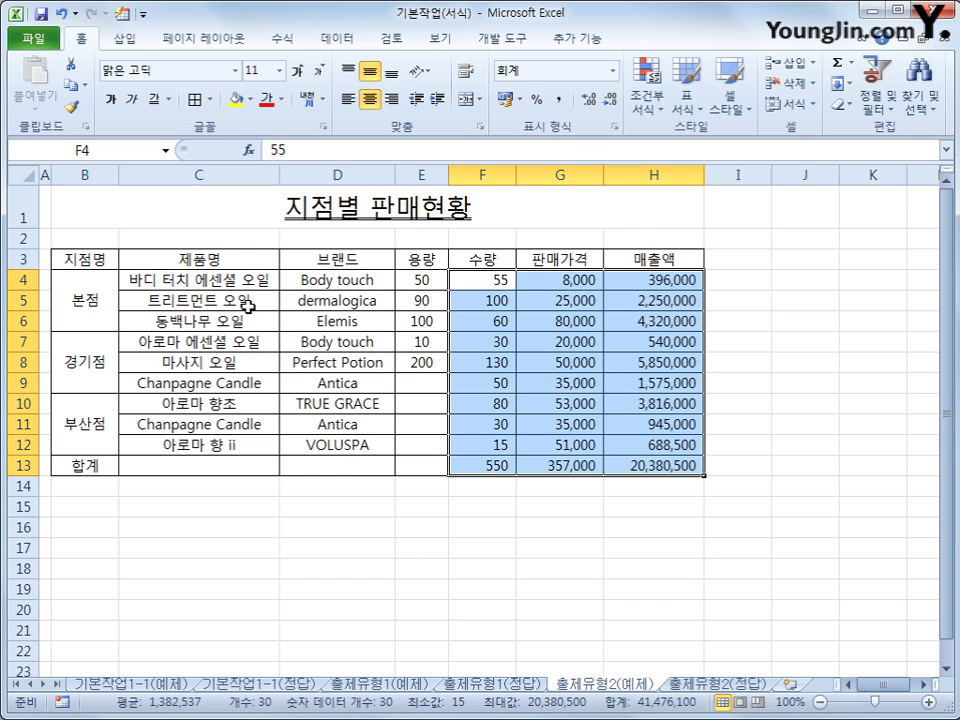
- Add diagonal borders in both directions to the empty cells C13:E13 so each shows an X
click(177, 465)
drag(177, 465, 401, 467)
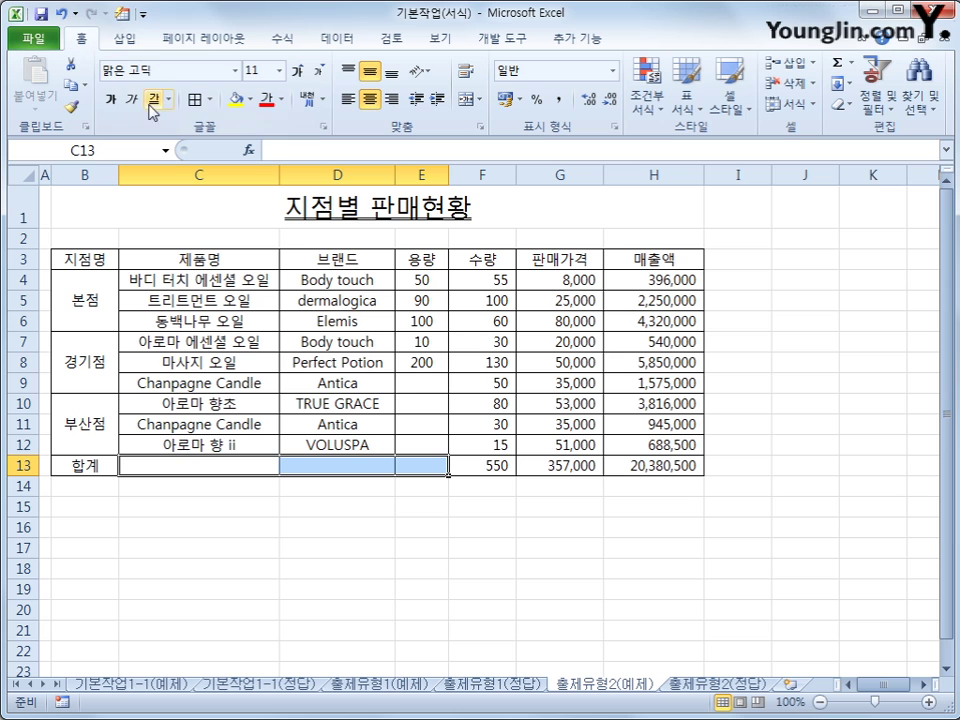
click(206, 104)
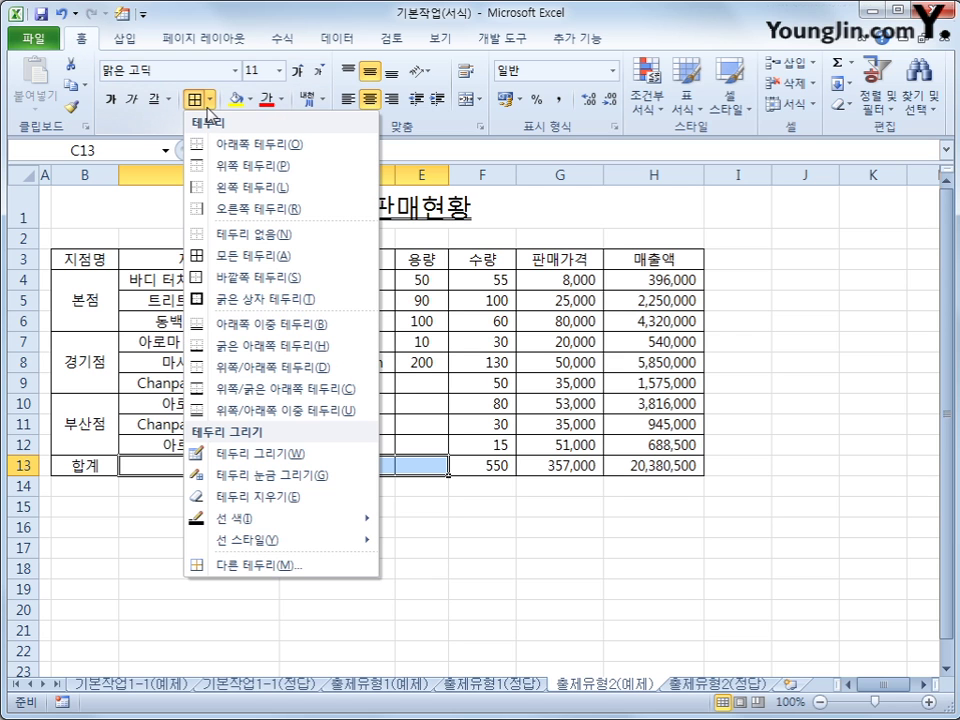
click(300, 566)
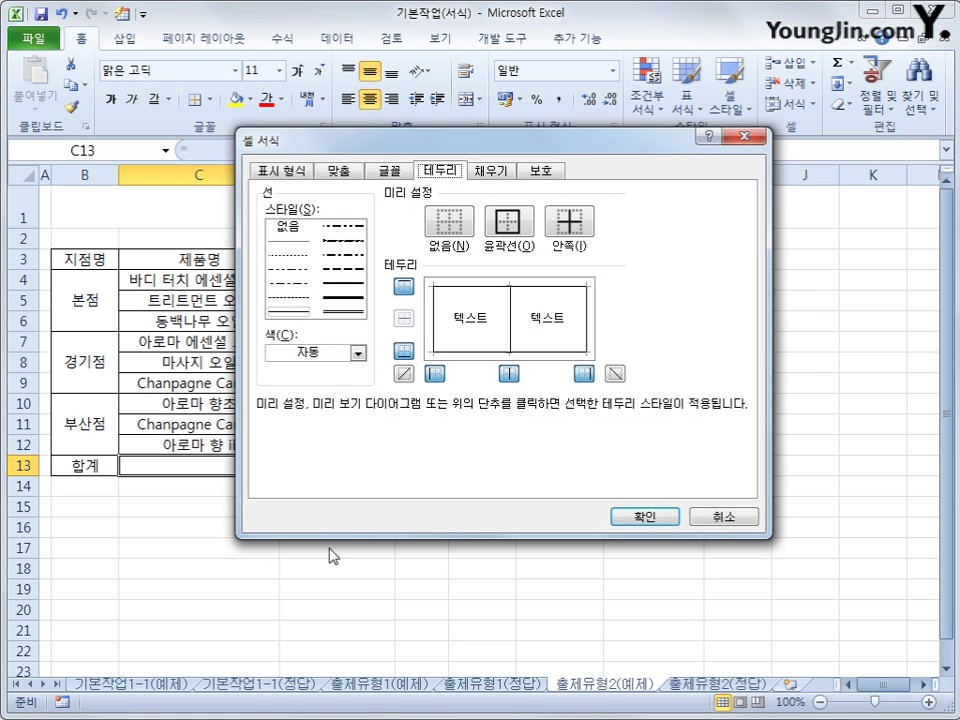
click(405, 375)
click(616, 374)
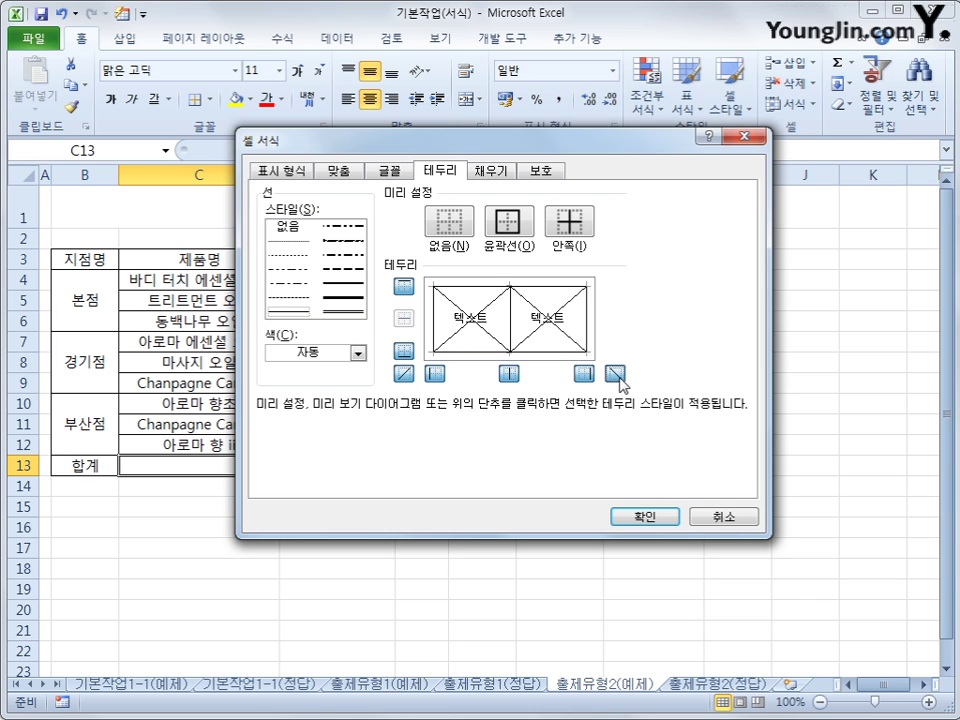
click(664, 515)
click(439, 464)
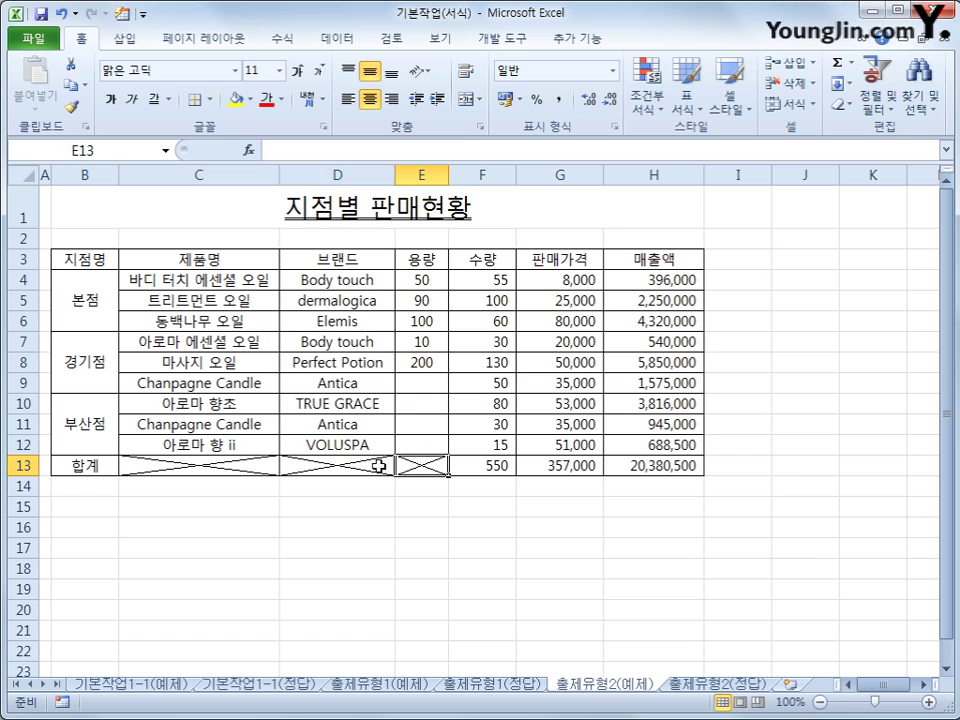
click(300, 462)
click(268, 468)
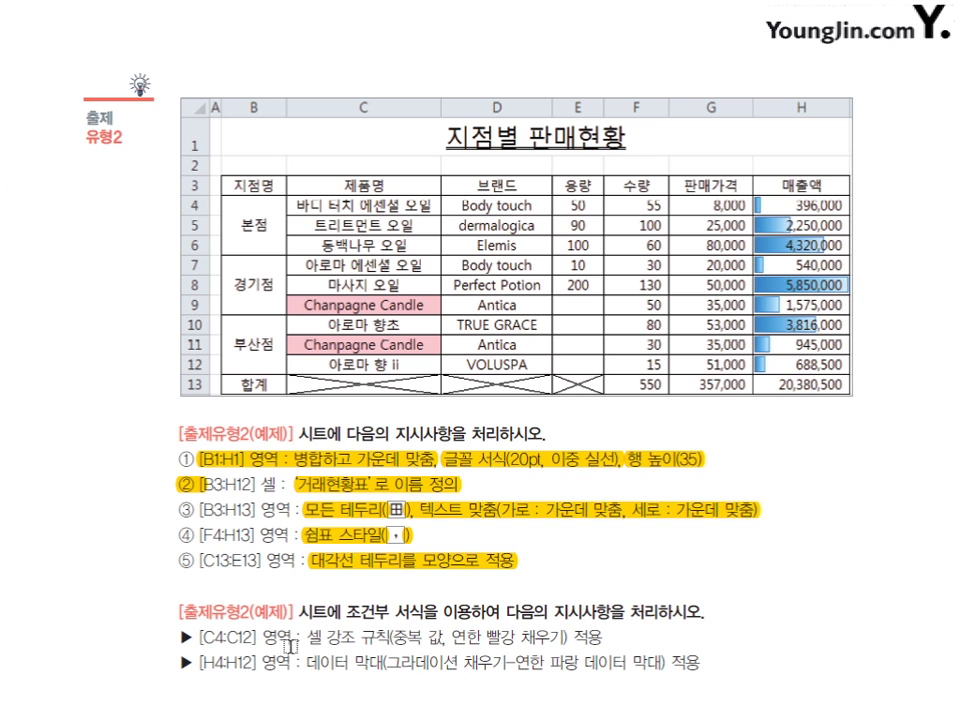
drag(346, 609, 424, 610)
drag(198, 637, 556, 642)
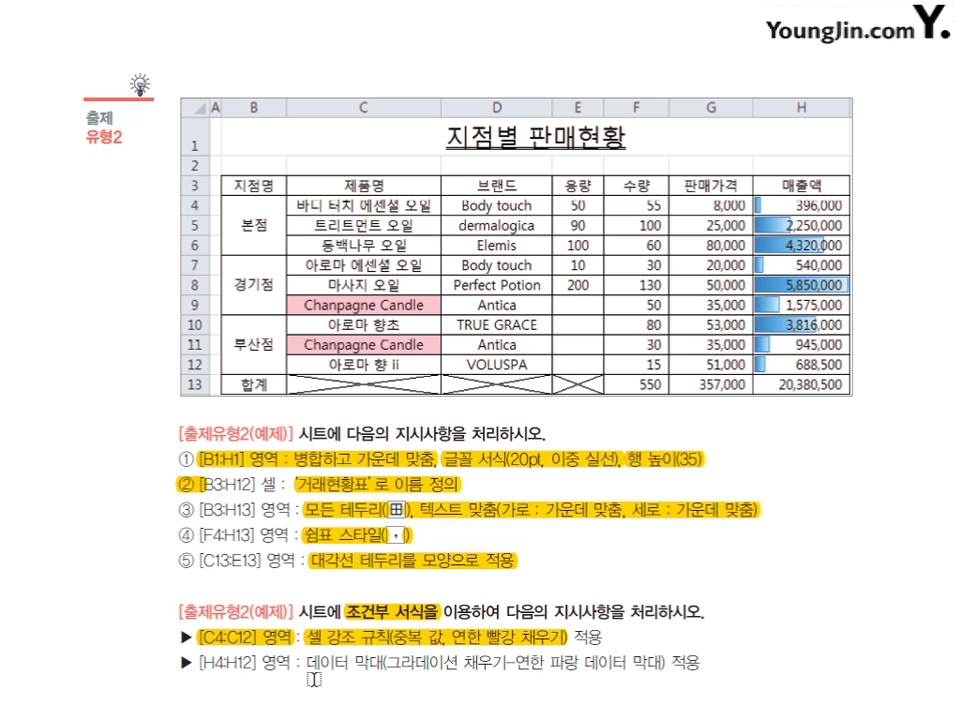
drag(197, 662, 669, 678)
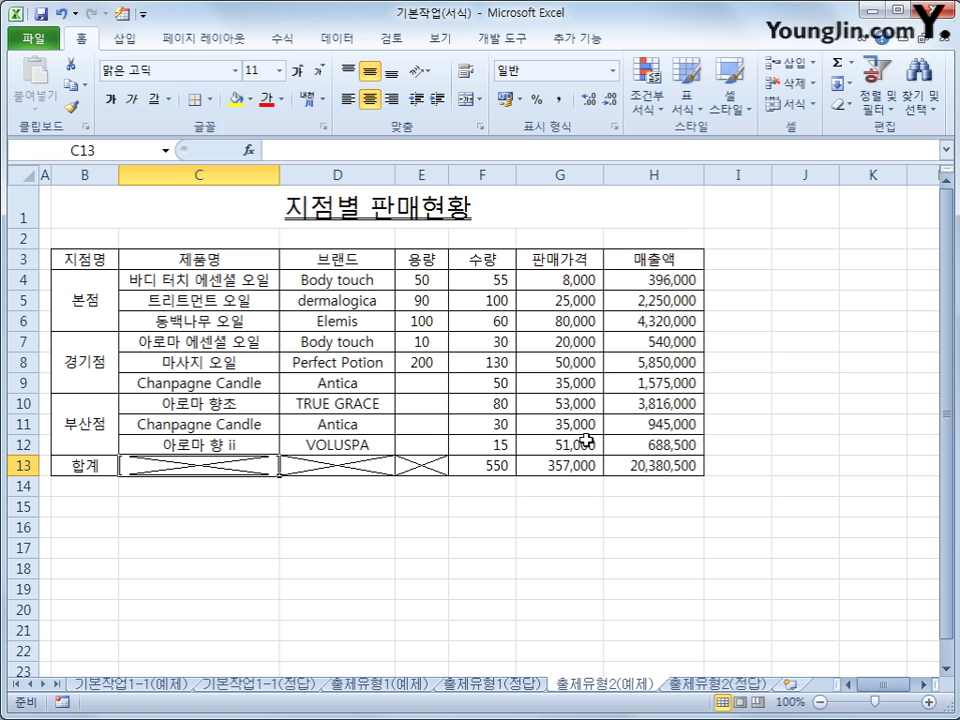
- Highlight duplicate values in C4:C12 with a conditional formatting rule using the 연한 빨강 채우기 format
drag(195, 280, 200, 444)
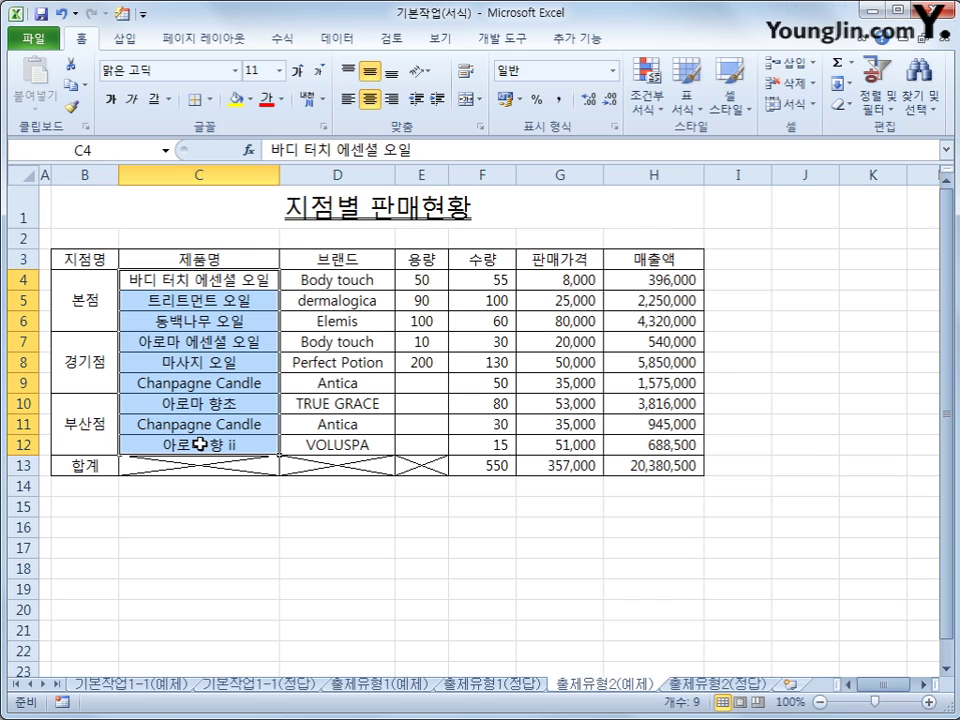
click(648, 108)
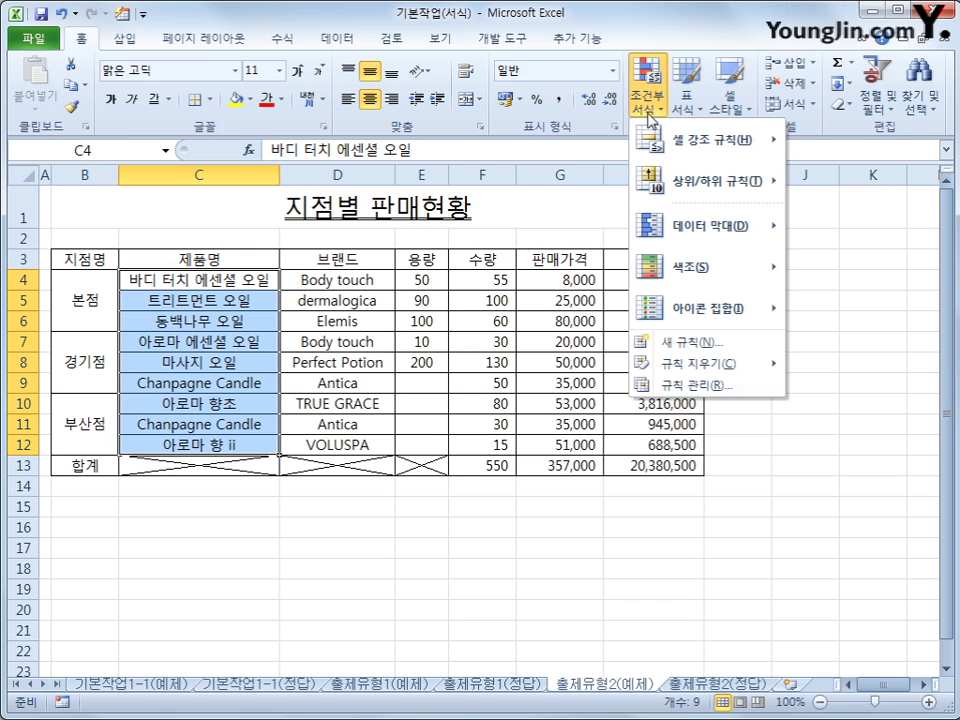
mouse_move(707, 150)
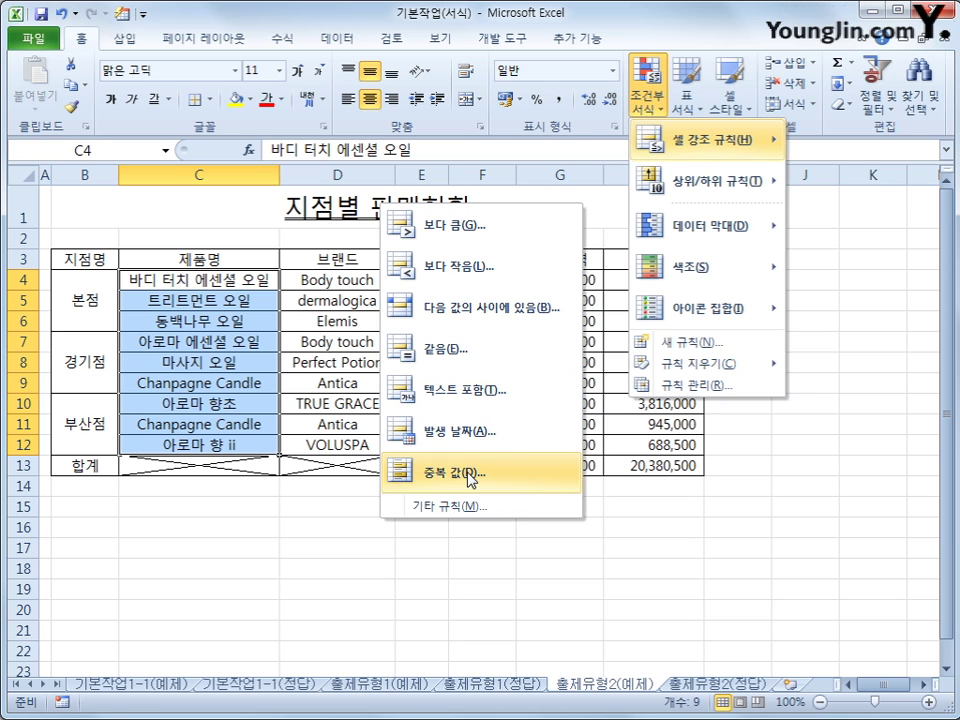
click(420, 470)
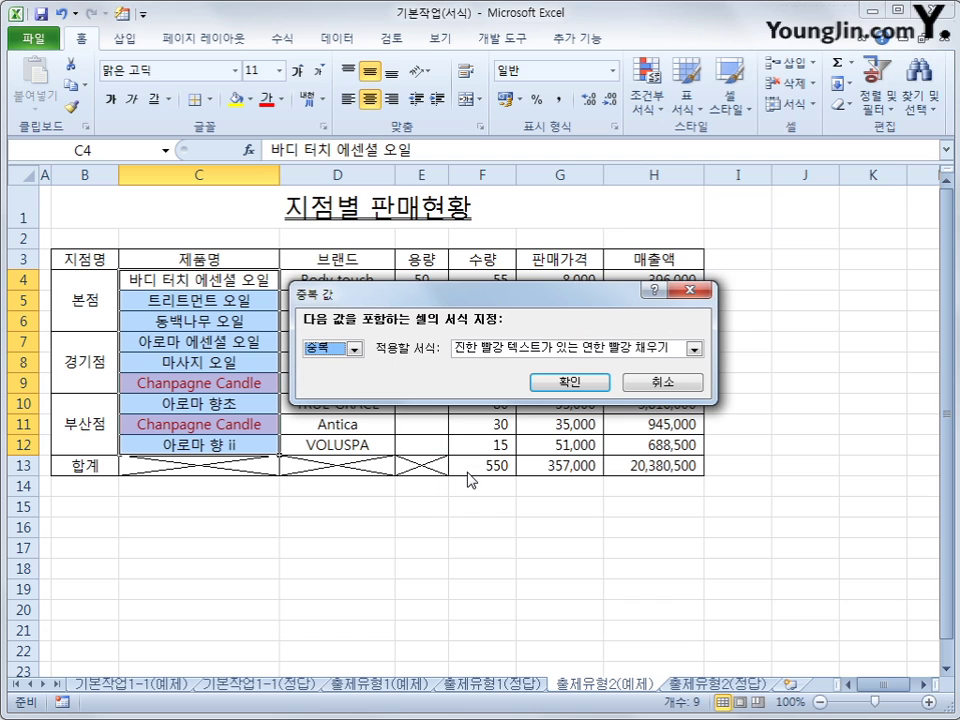
click(694, 348)
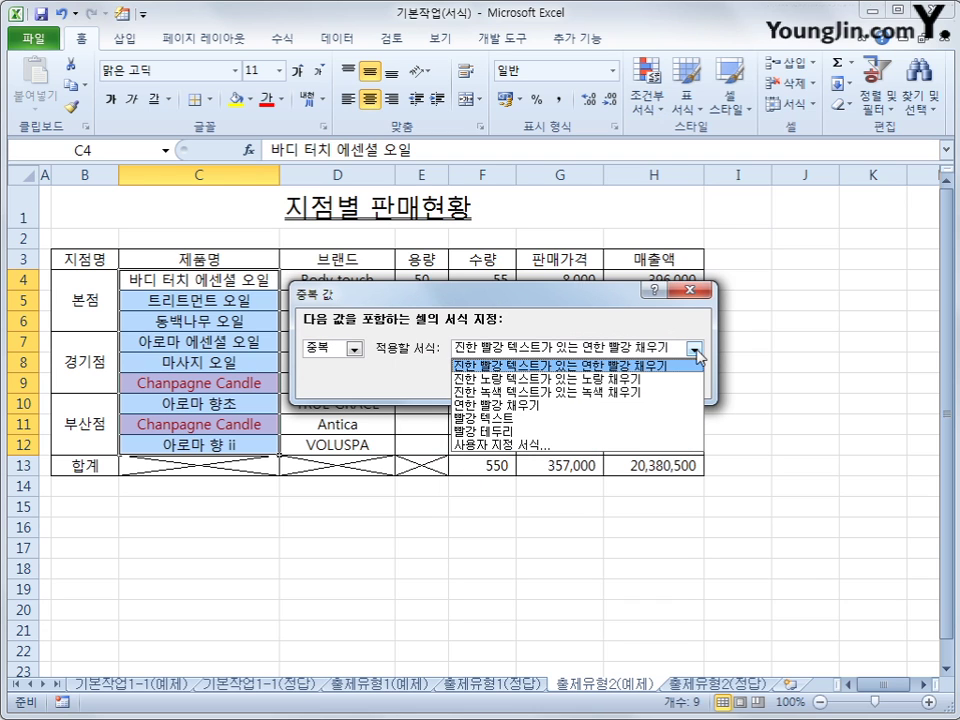
click(669, 410)
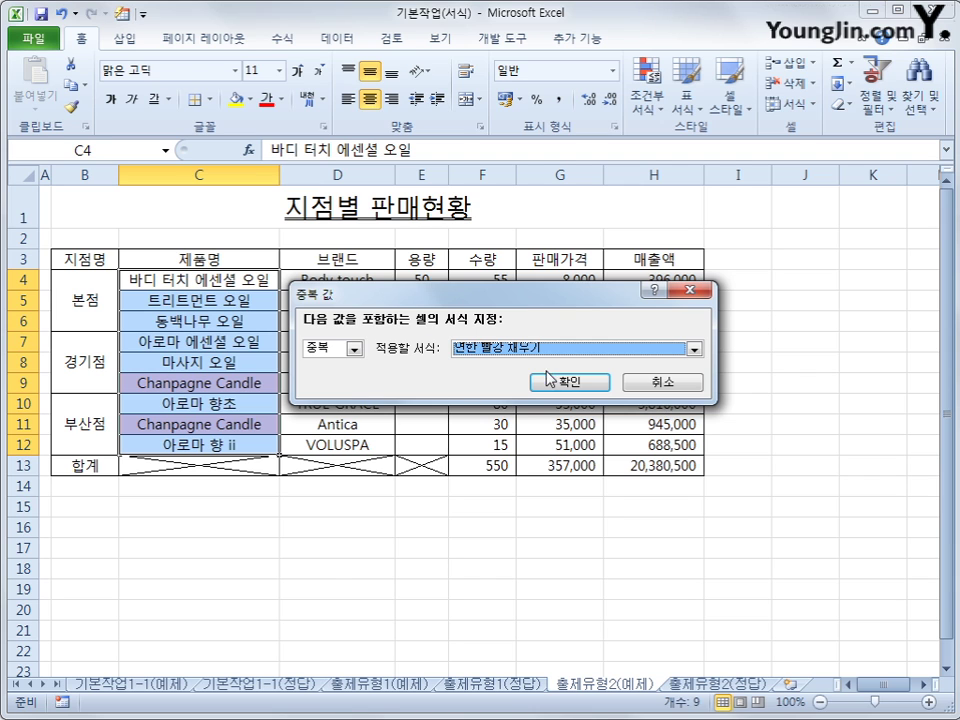
click(553, 382)
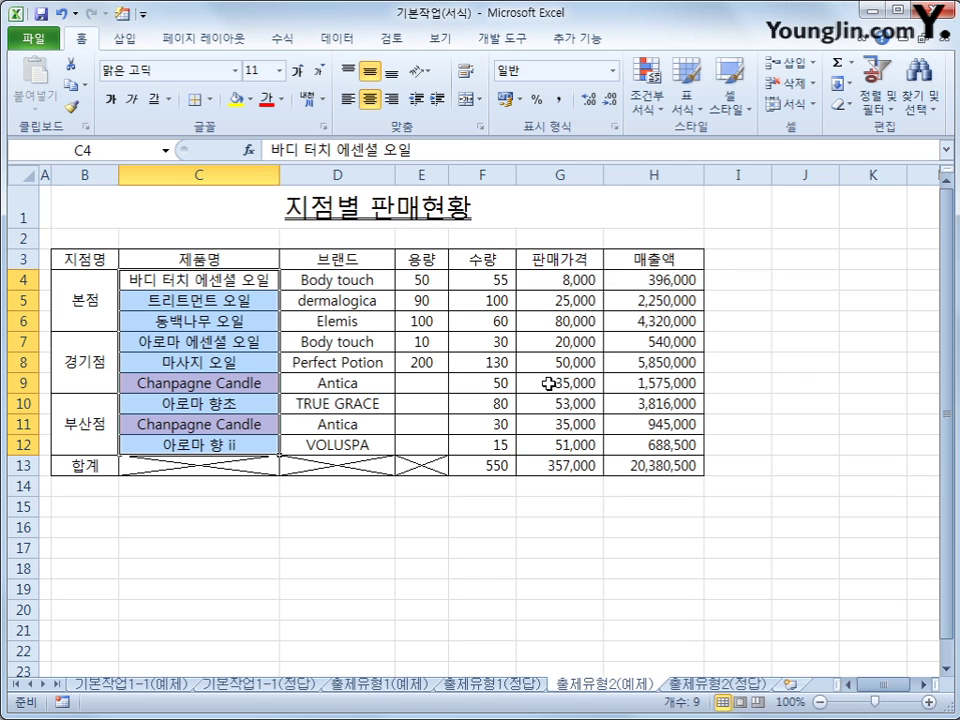
- Apply the gradient-fill 연한 파랑 데이터 막대 conditional formatting to the sales amounts in H4:H12
drag(660, 278, 668, 450)
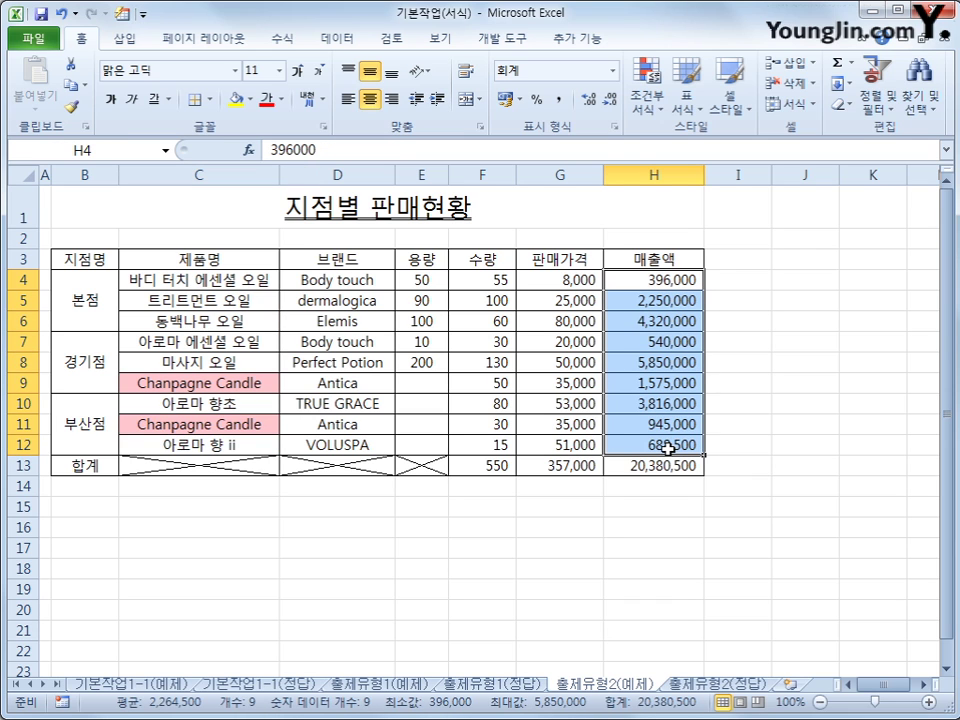
click(648, 82)
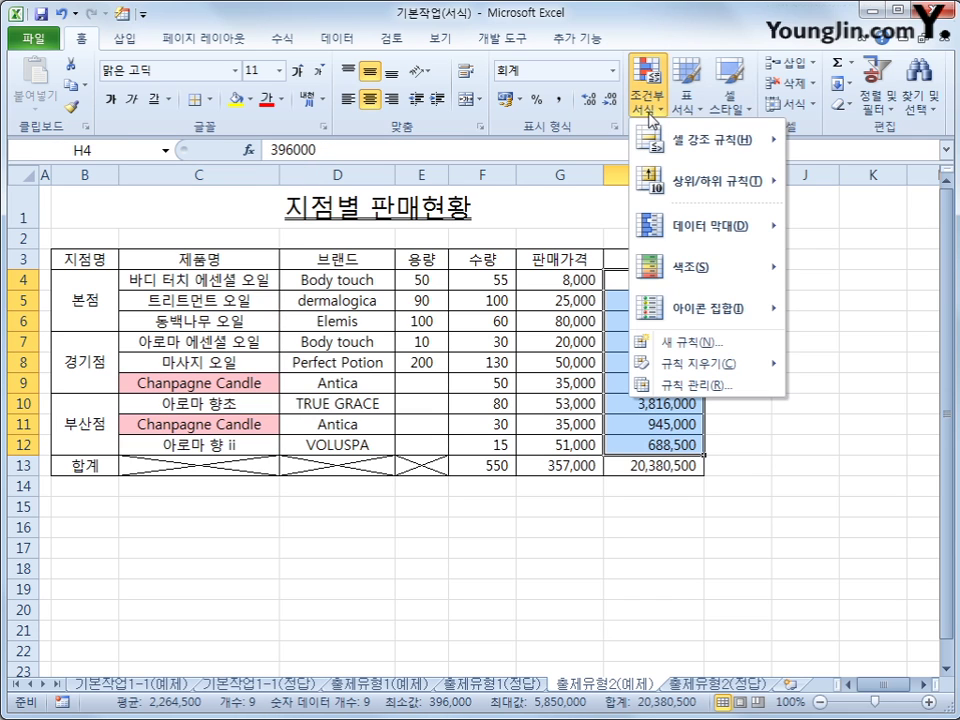
mouse_move(703, 235)
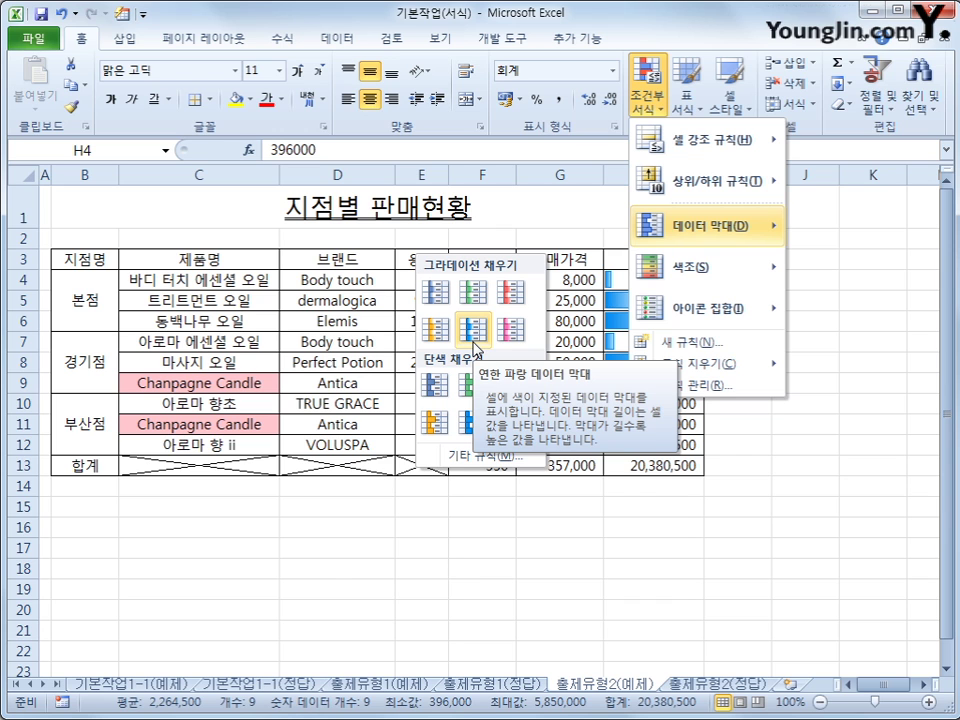
click(474, 335)
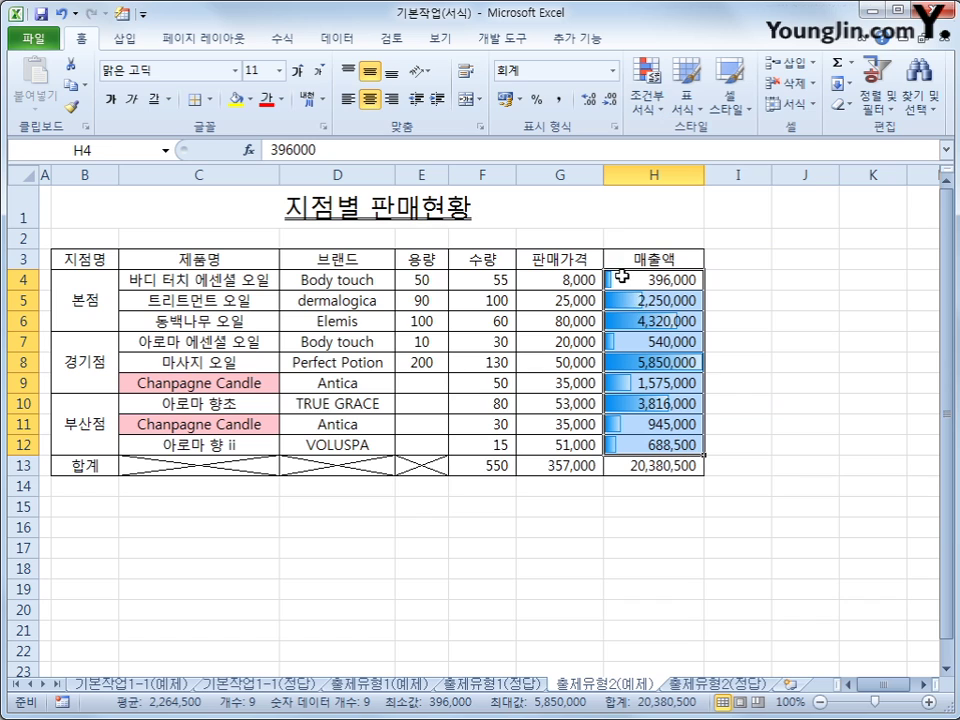
click(668, 320)
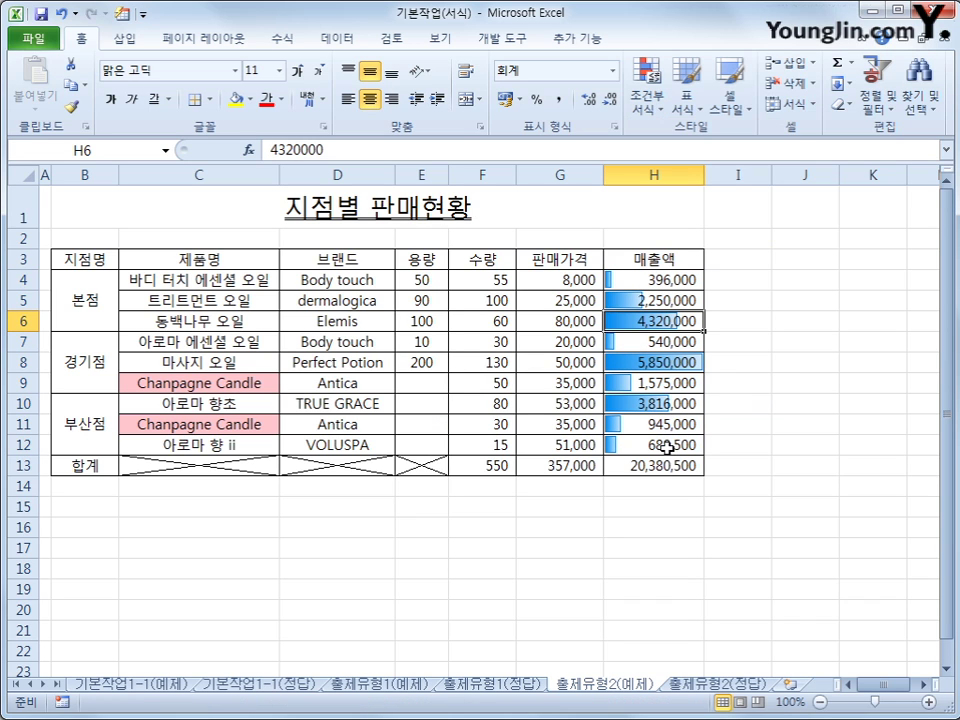
click(726, 573)
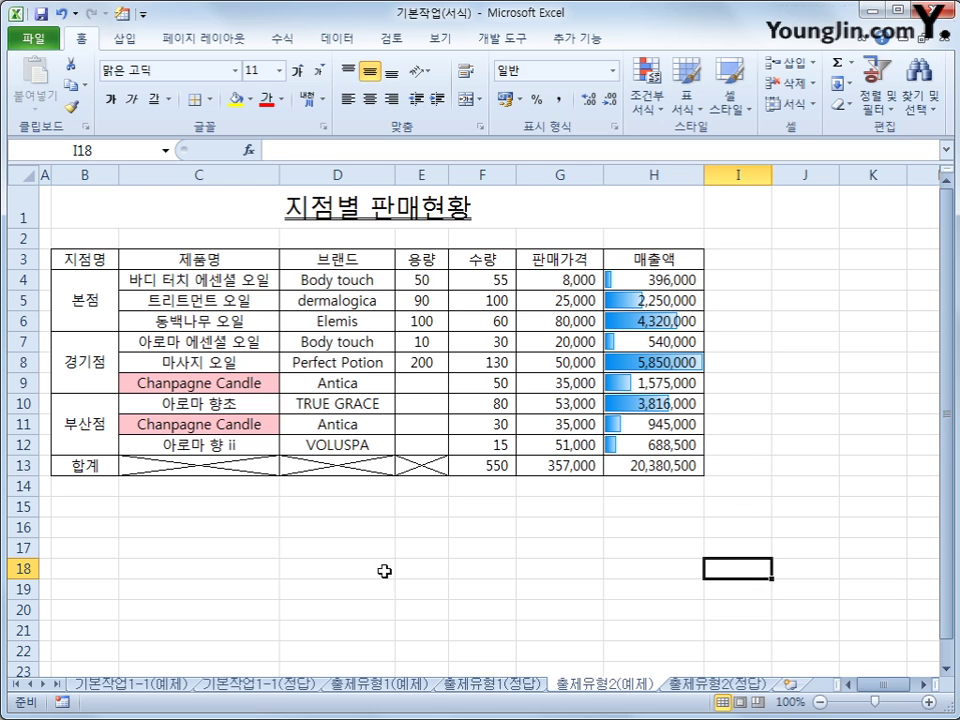
- Compare the formatted table on the 출제유형2(예제) sheet with the one on the 출제유형2(정답) sheet
click(678, 686)
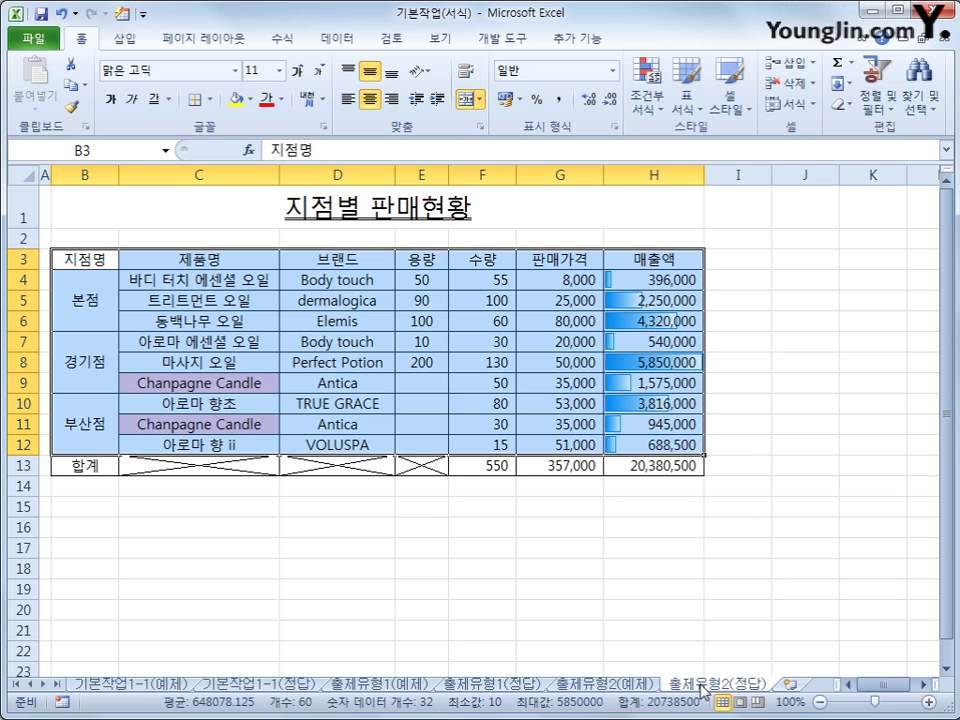
click(612, 684)
click(678, 688)
click(636, 684)
click(670, 610)
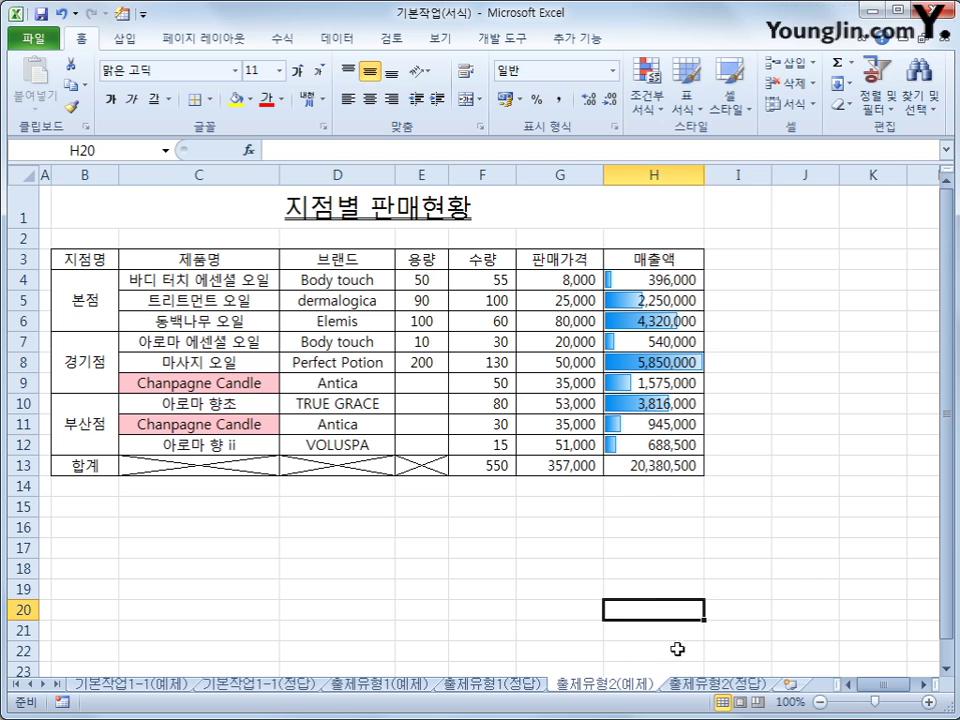
click(688, 688)
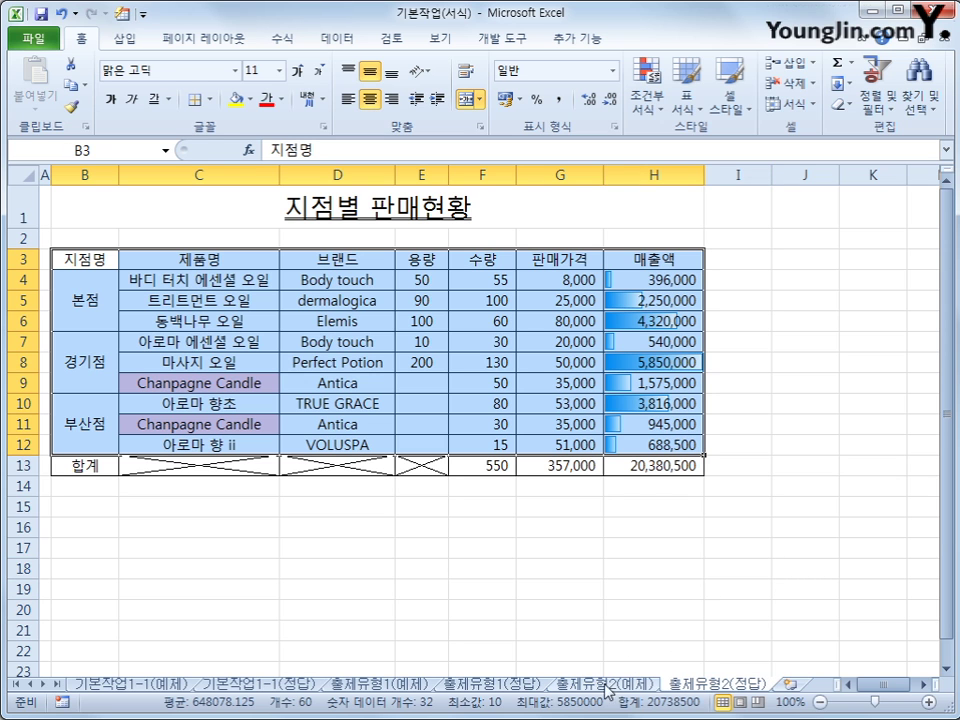
click(765, 565)
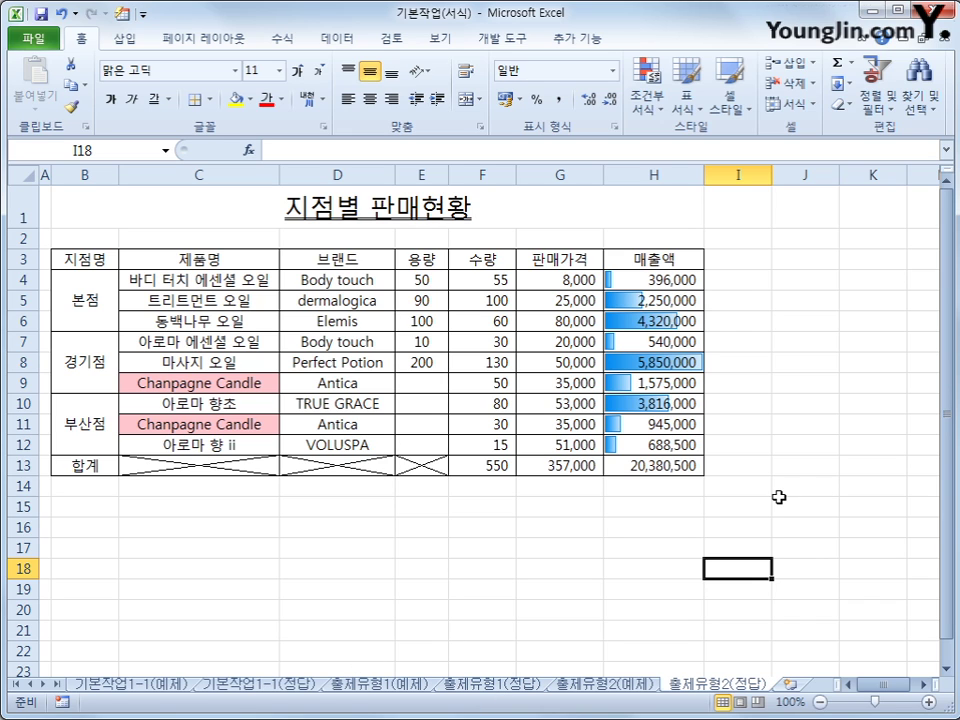
click(606, 683)
click(690, 685)
click(775, 601)
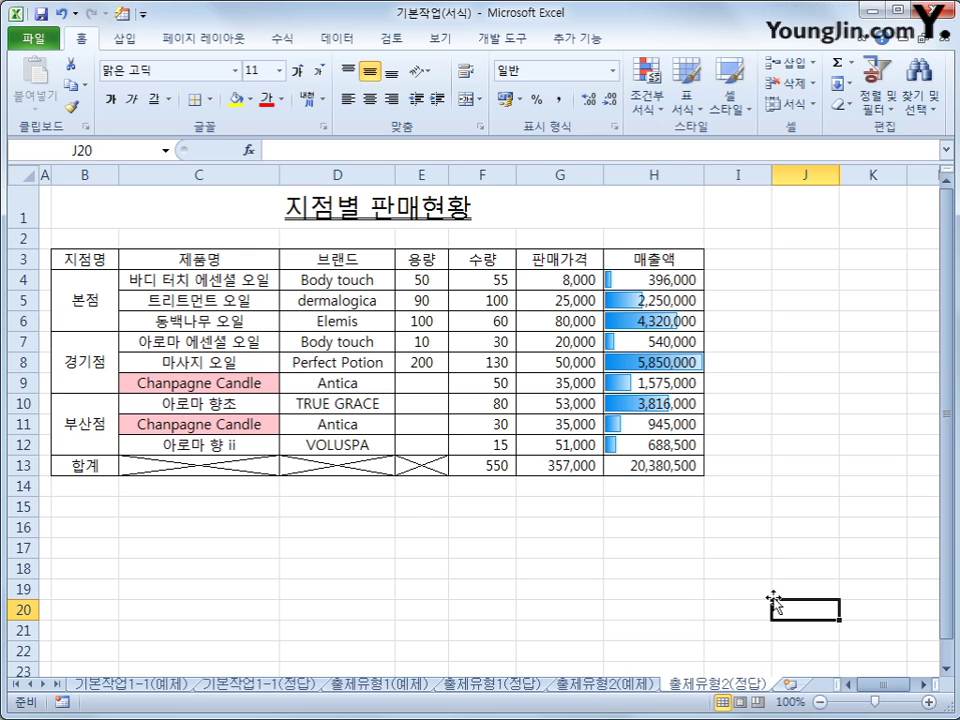